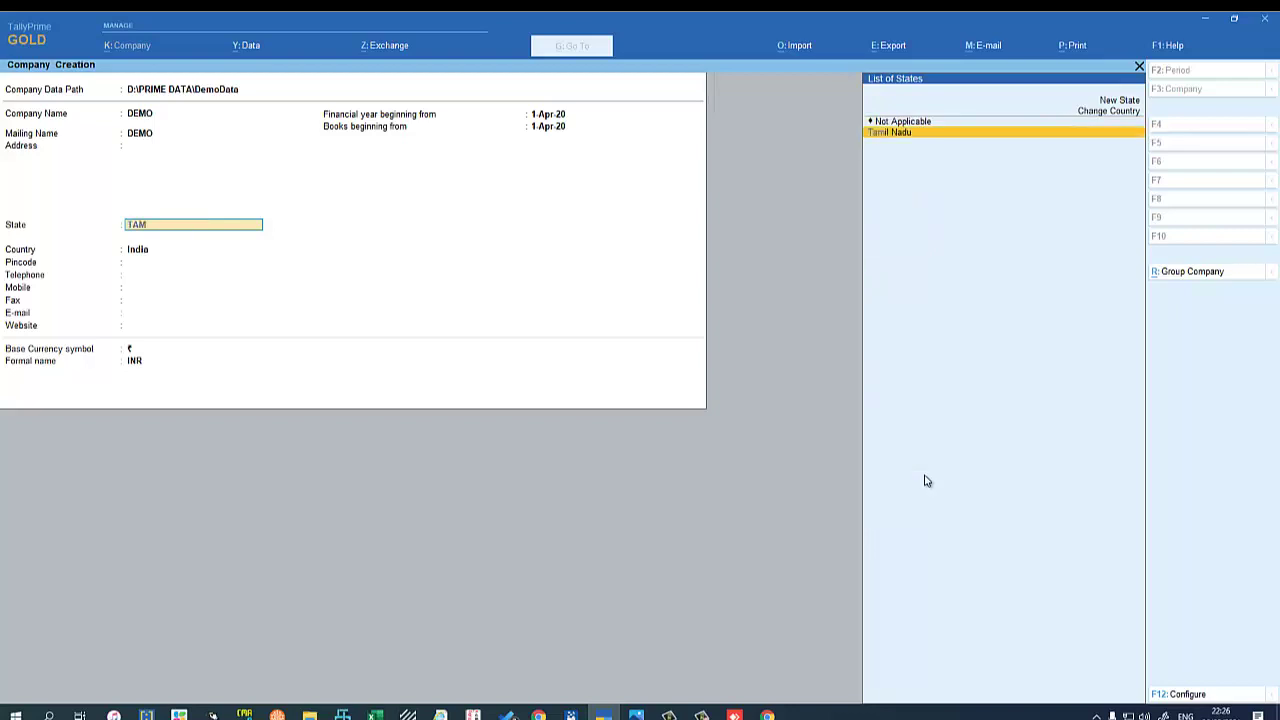
- Finish creating the DEMO company with Tamil Nadu as its state, accepting the default company features
{"action": "key", "text": "Return"}
{"action": "key", "text": "Return"}
{"action": "key", "text": "Return"}
{"action": "key", "text": "Return"}
{"action": "key", "text": "Return"}
{"action": "key", "text": "Return"}
{"action": "key", "text": "Return"}
{"action": "key", "text": "Return"}
{"action": "key", "text": "Return"}
{"action": "key", "text": "Return"}
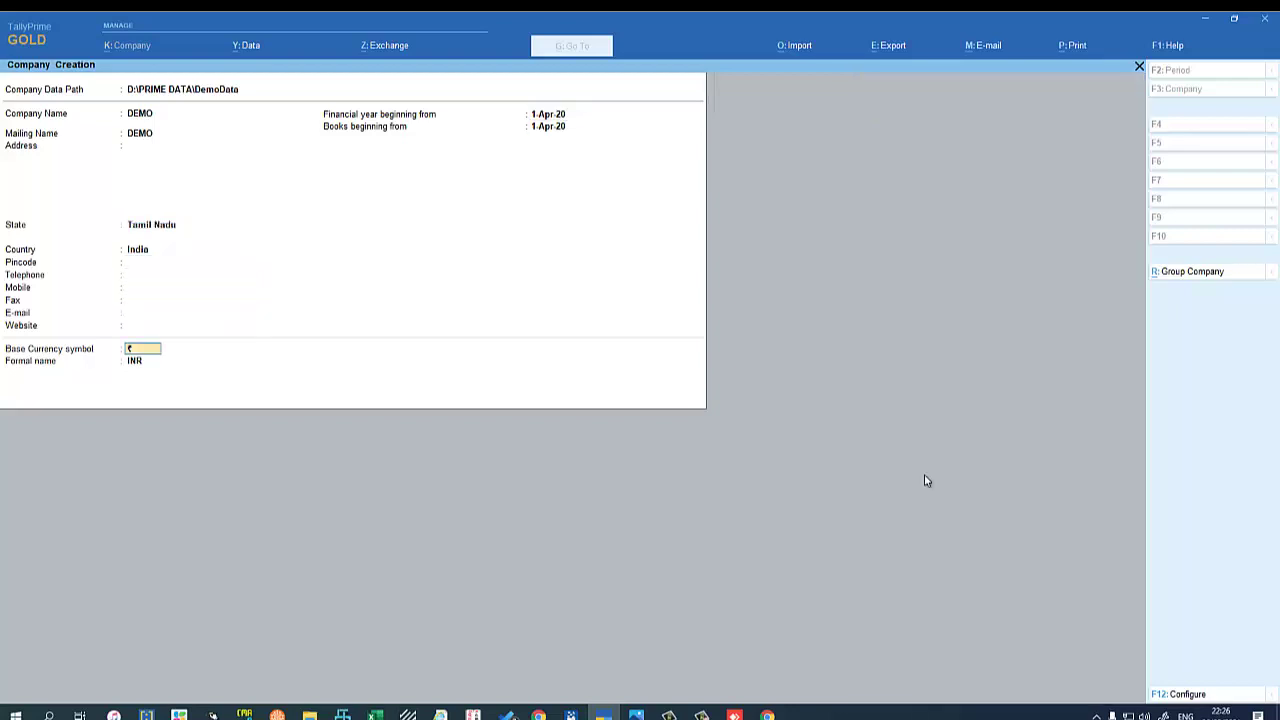
{"action": "key", "text": "Return"}
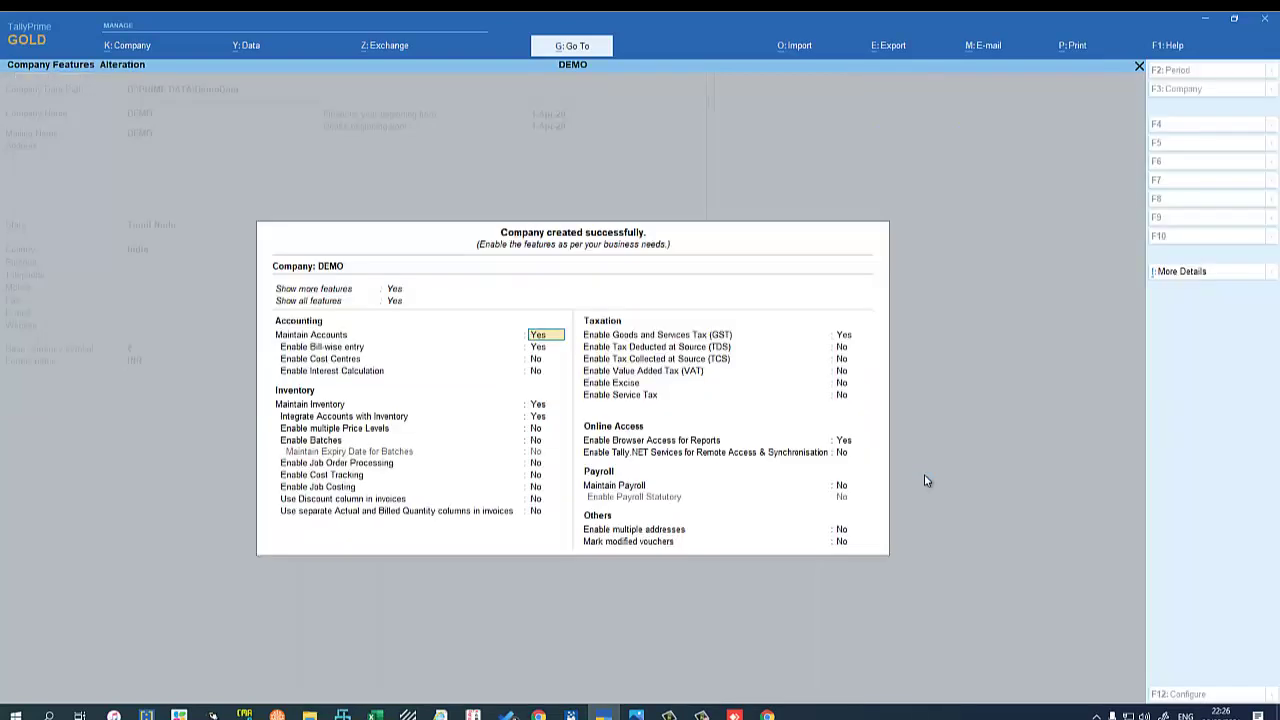
{"action": "key", "text": "Return"}
{"action": "key", "text": "ctrl+a"}
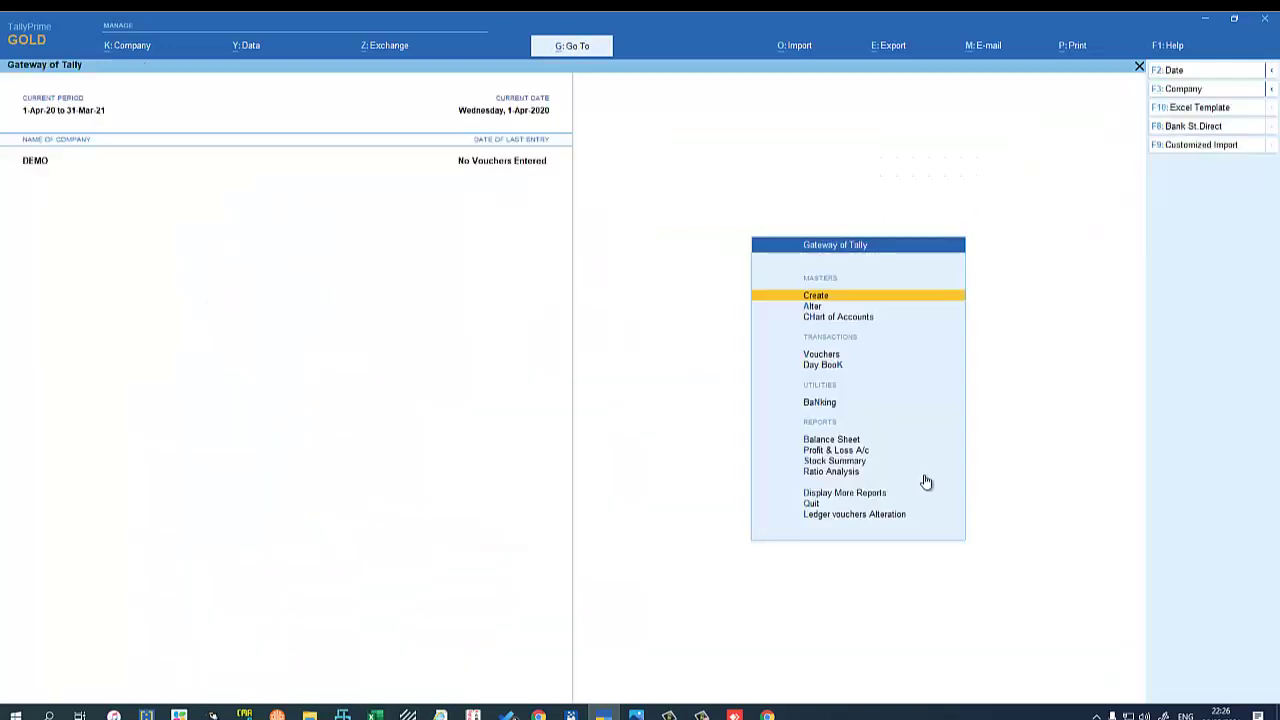
- Start a new ledger named CBI and place it under the Bank Accounts group
{"action": "key", "text": "Down"}
{"action": "key", "text": "Up"}
{"action": "key", "text": "Return"}
{"action": "key", "text": "Down"}
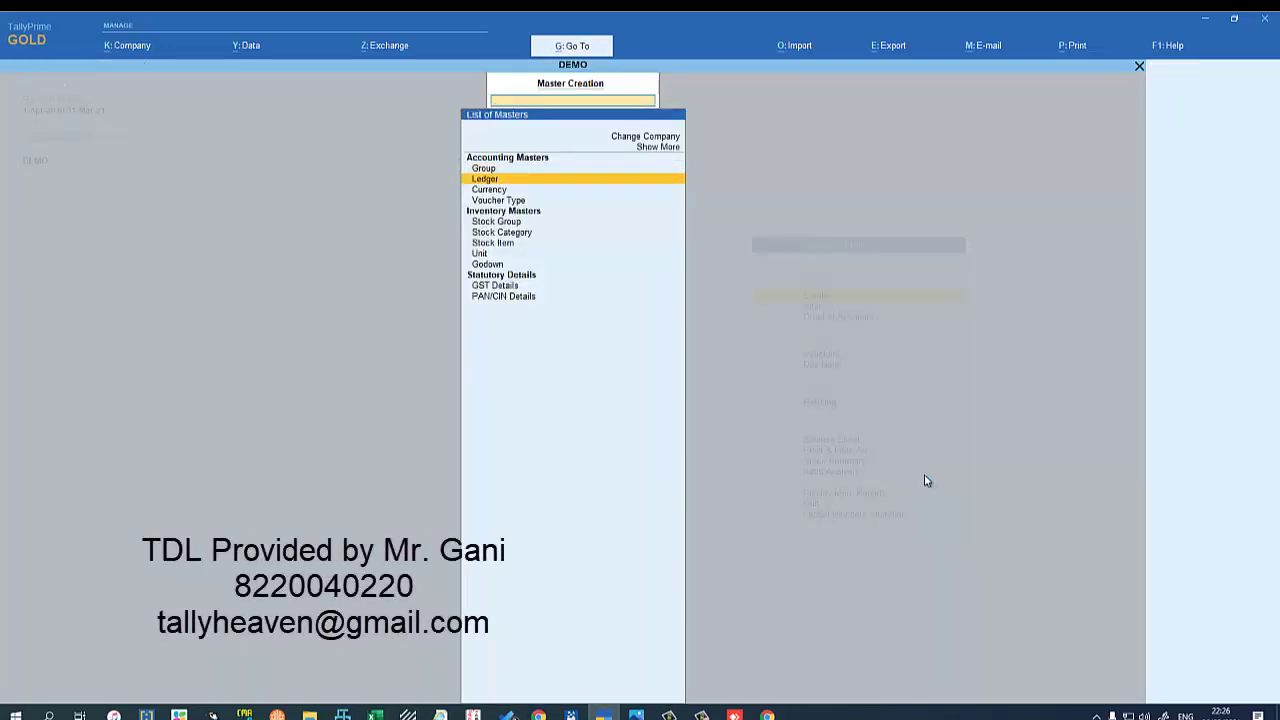
{"action": "key", "text": "Return"}
{"action": "type", "text": "CBI"}
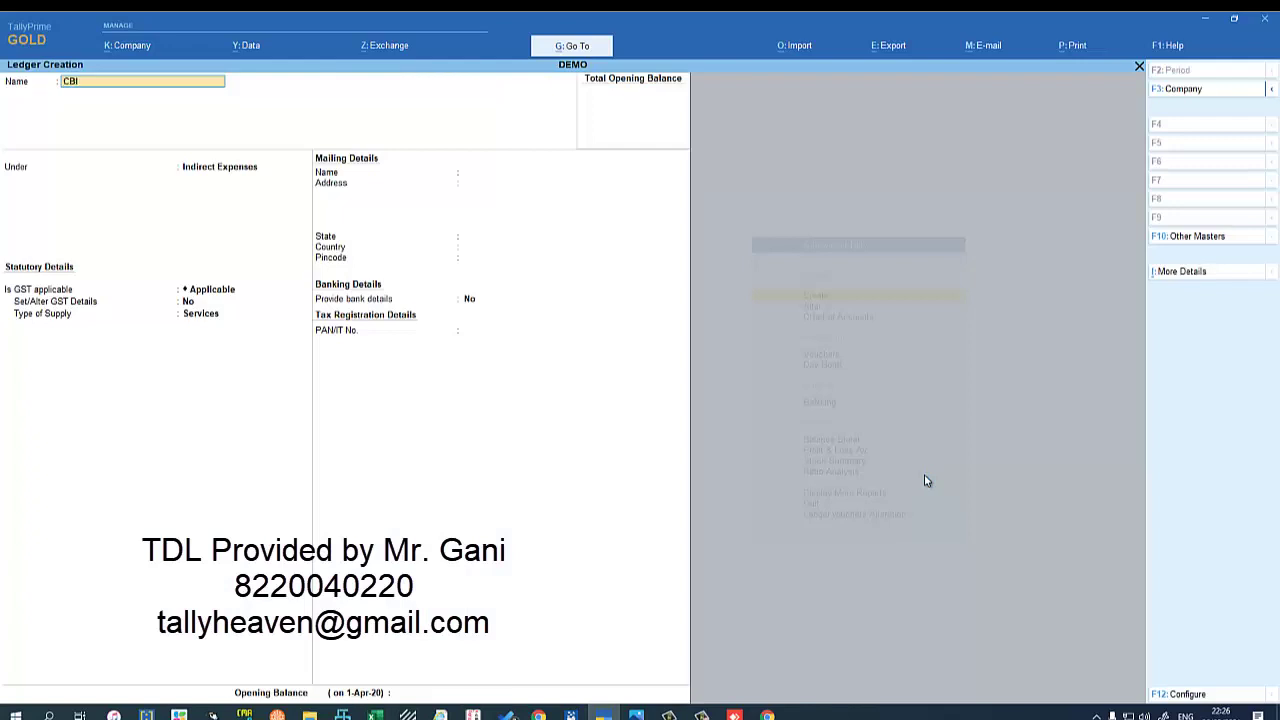
{"action": "key", "text": "Return"}
{"action": "type", "text": "ban"}
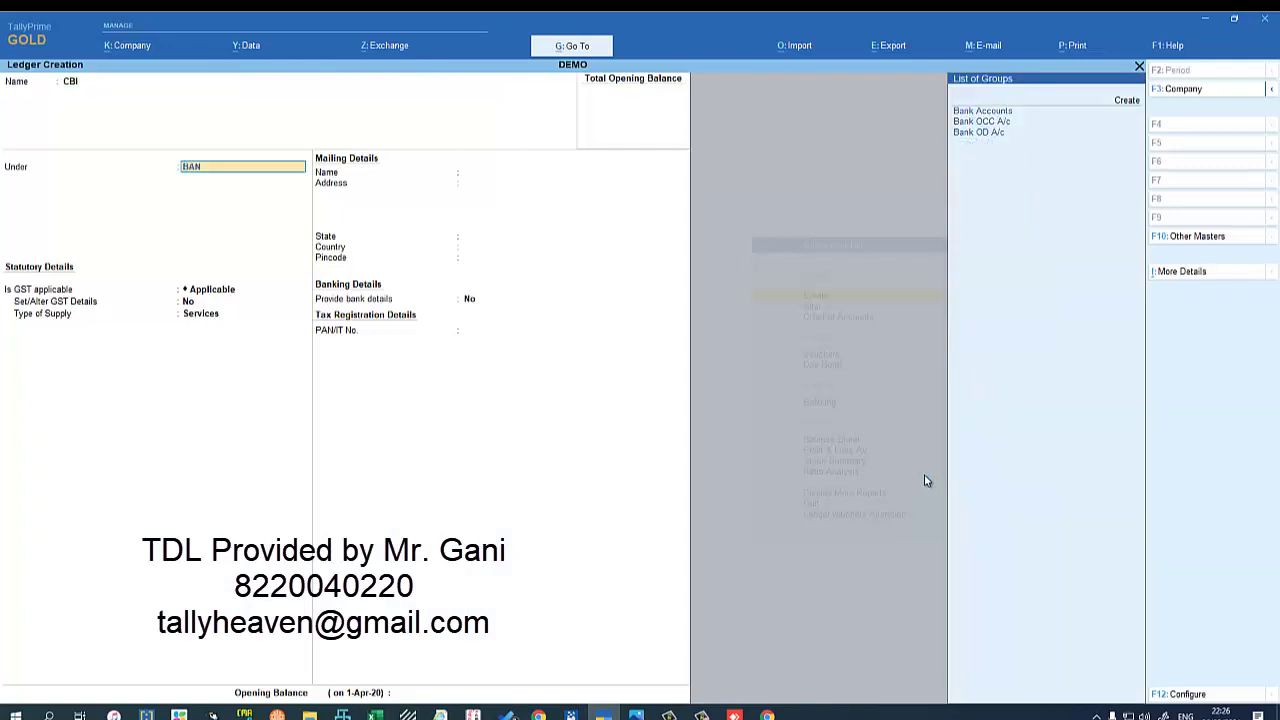
{"action": "key", "text": "Return"}
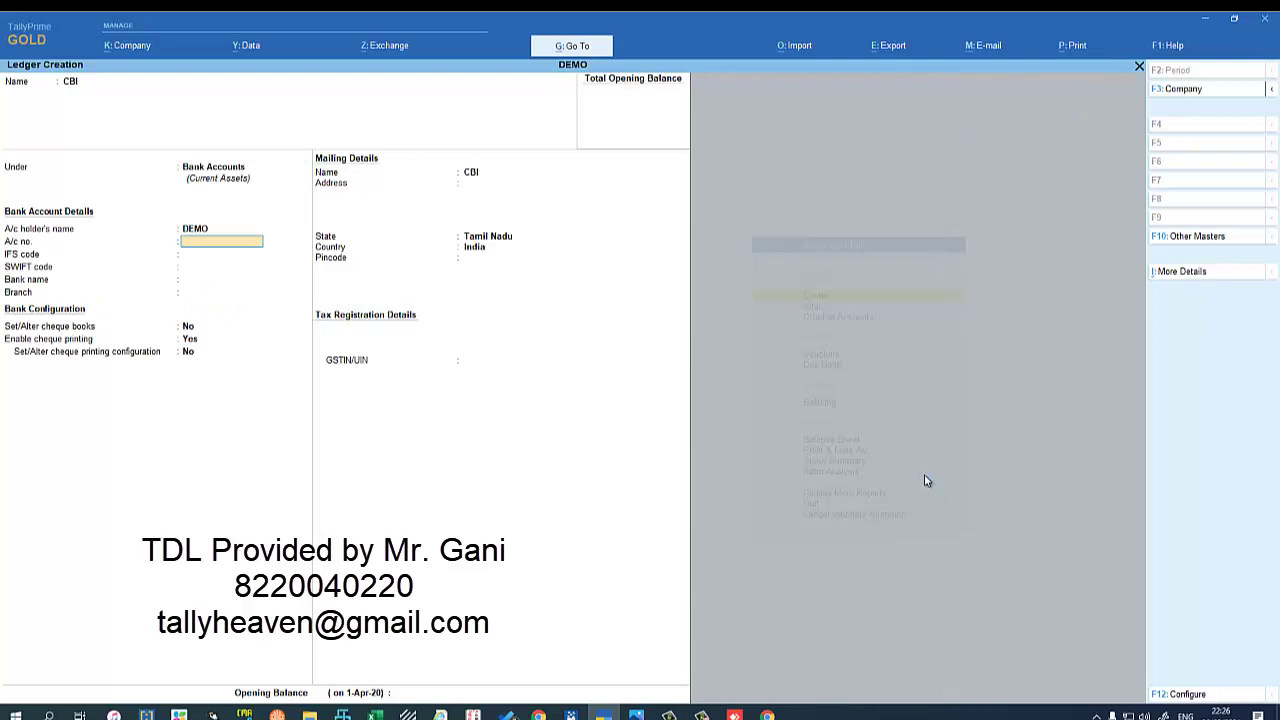
- Set the CBI ledger's bank name to Central Bank of India (India), save the ledger without a GSTIN and return to the Gateway
{"action": "key", "text": "Return"}
{"action": "key", "text": "BackSpace"}
{"action": "key", "text": "Return"}
{"action": "key", "text": "Return"}
{"action": "key", "text": "Return"}
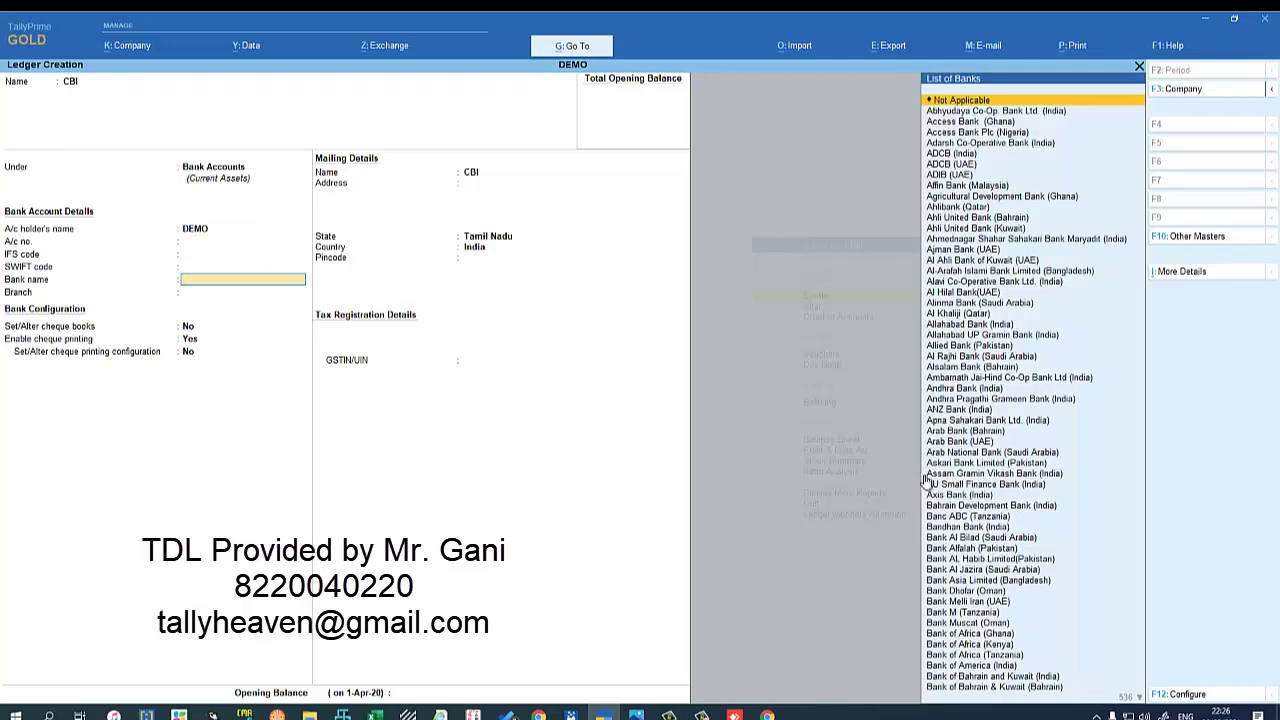
{"action": "type", "text": "CENT"}
{"action": "key", "text": "Return"}
{"action": "key", "text": "Return"}
{"action": "key", "text": "Return"}
{"action": "key", "text": "Return"}
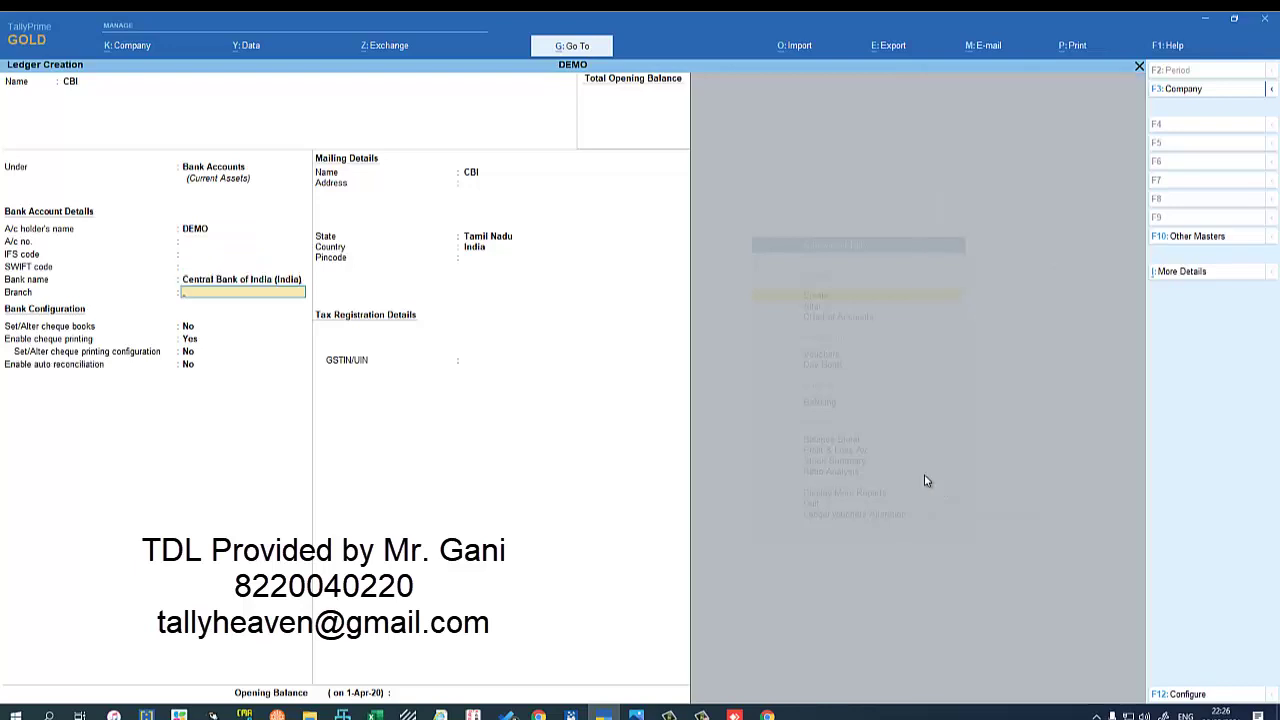
{"action": "key", "text": "Return"}
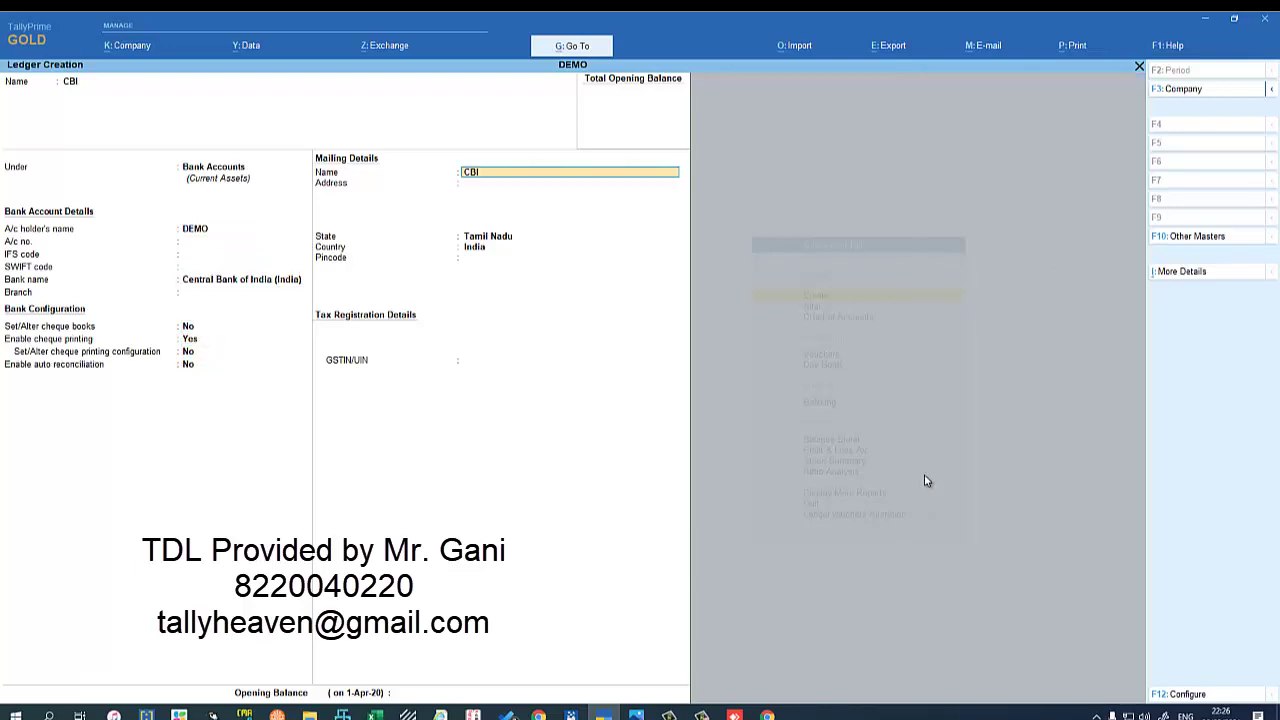
{"action": "key", "text": "Return"}
{"action": "key", "text": "Return"}
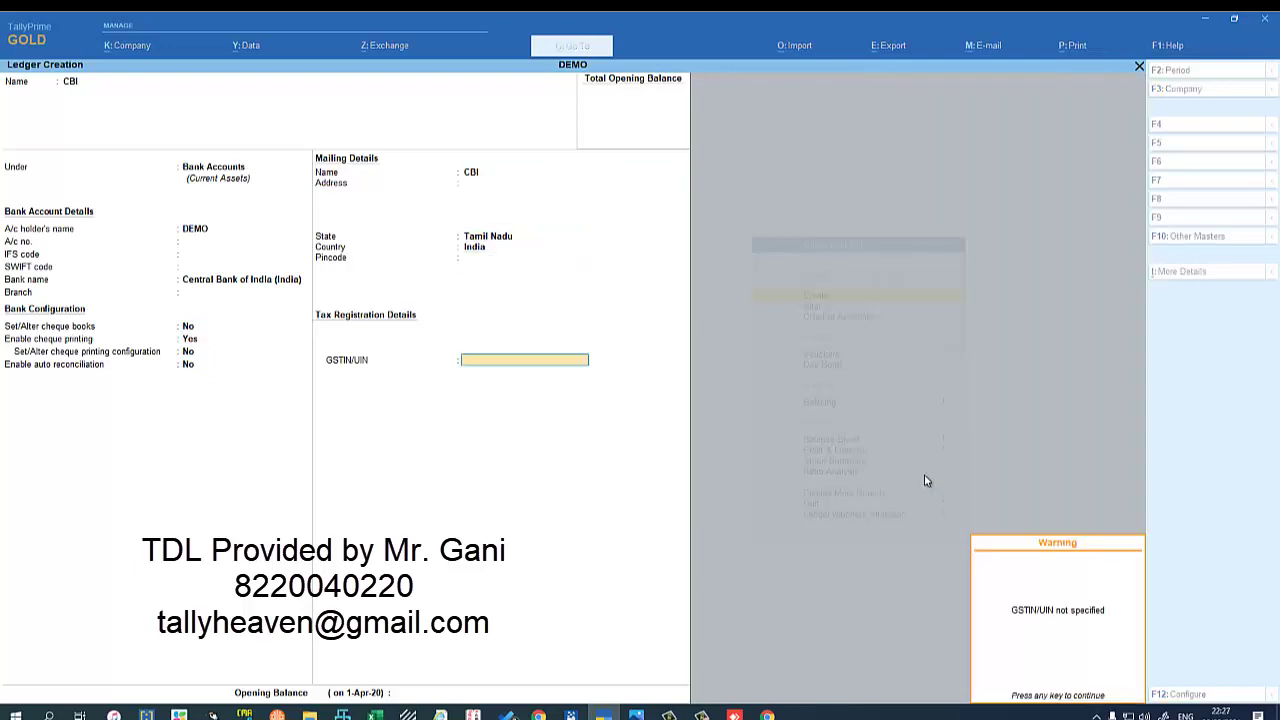
{"action": "key", "text": "Return"}
{"action": "key", "text": "Return"}
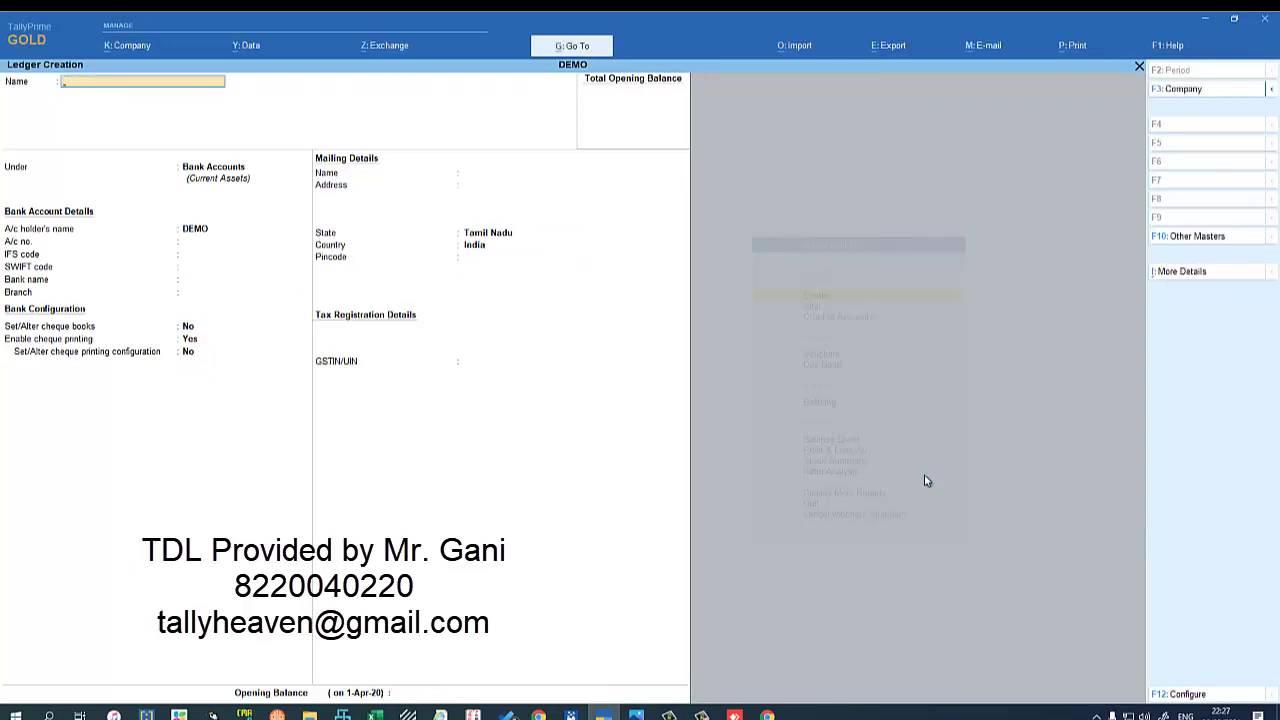
{"action": "key", "text": "Escape"}
{"action": "key", "text": "Return"}
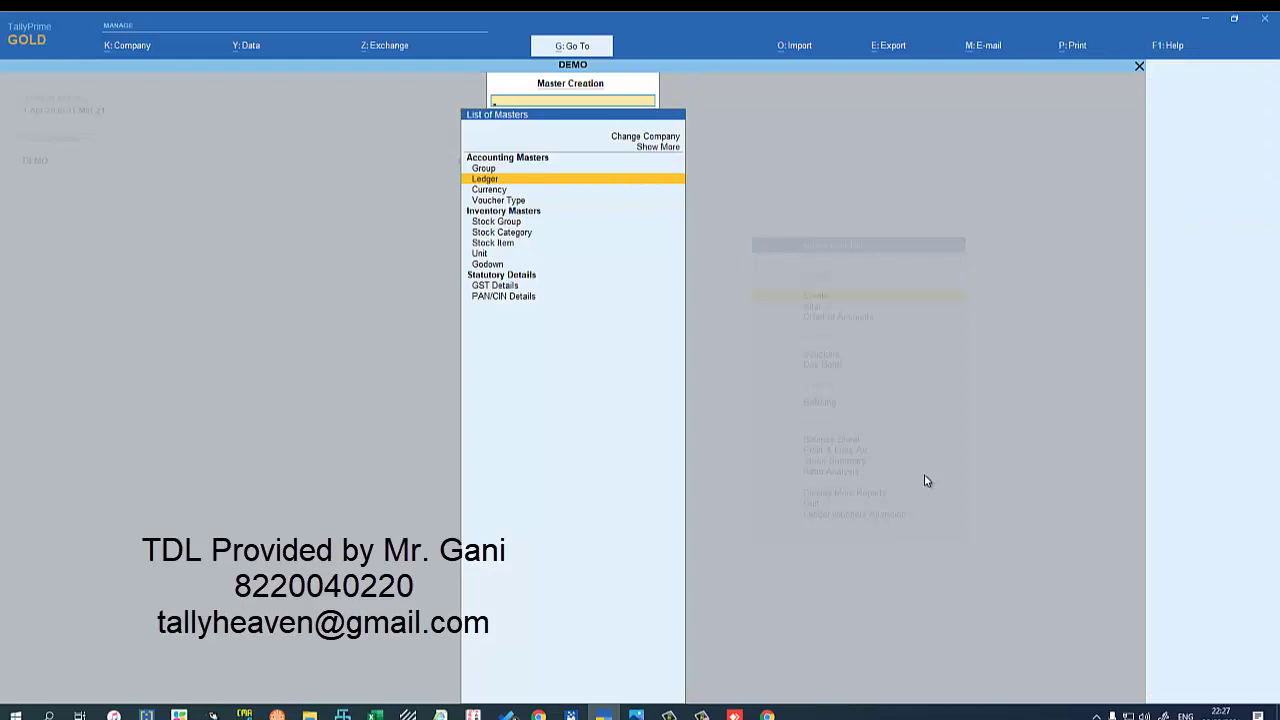
{"action": "key", "text": "Escape"}
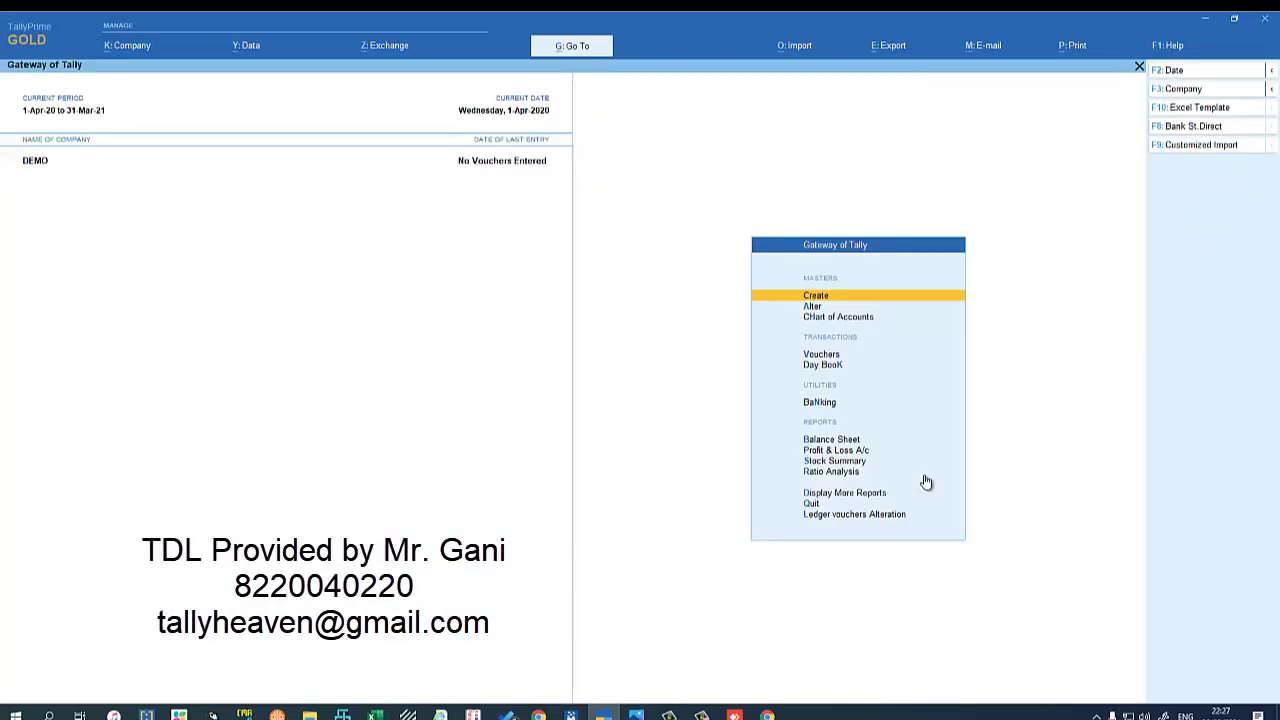
- Check the load status of the locally configured BankToTally TDL in TDL Management
{"action": "key", "text": "alt"}
{"action": "key", "text": "ctrl+alt+t"}
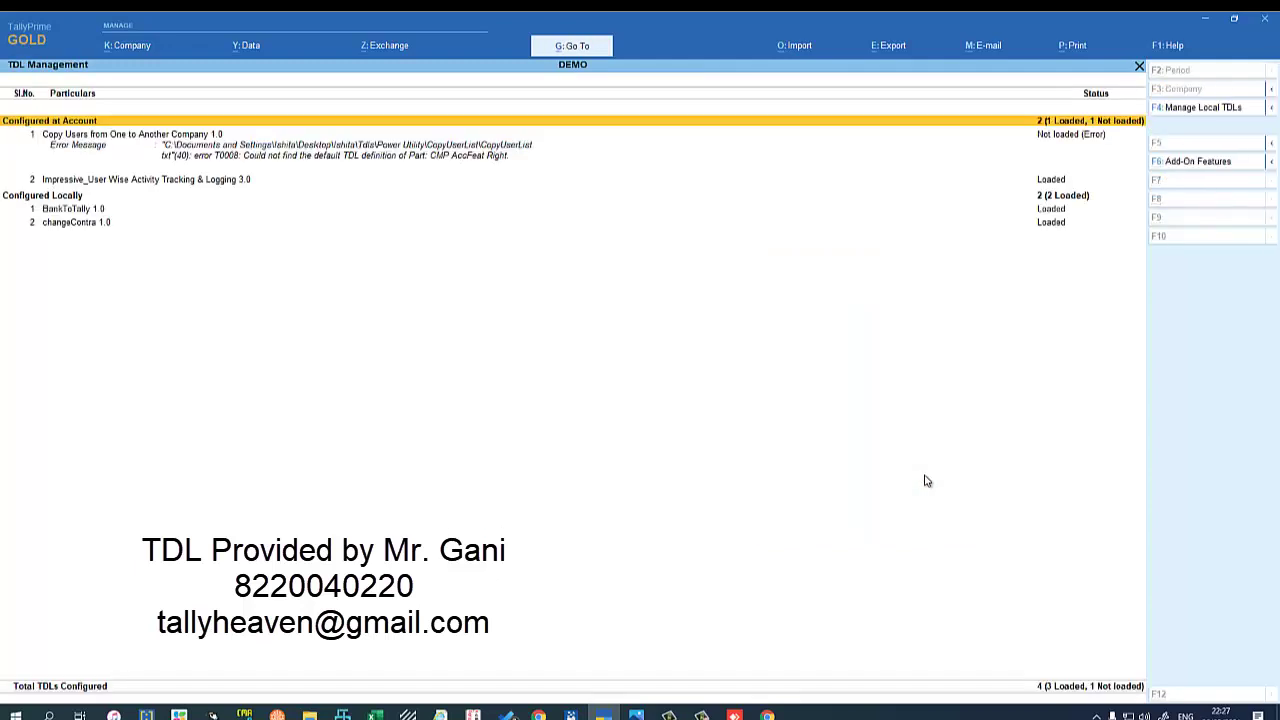
{"action": "key", "text": "Down"}
{"action": "key", "text": "Down"}
{"action": "key", "text": "Down"}
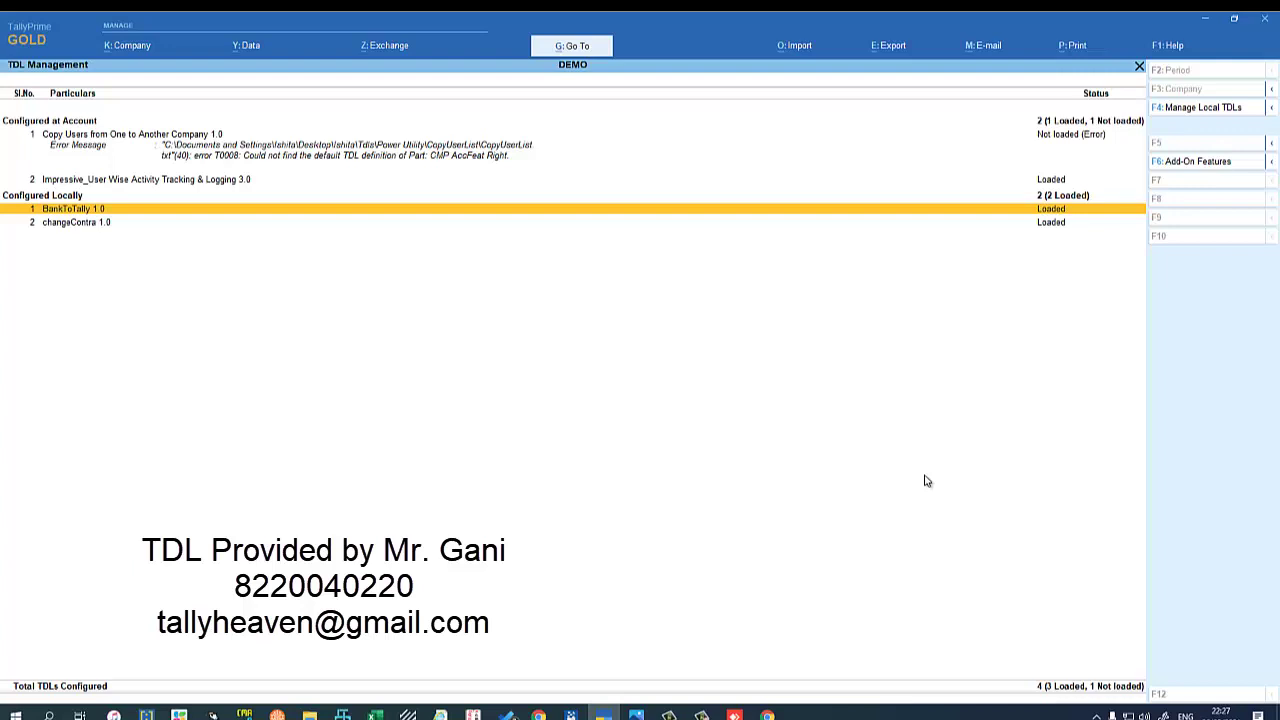
{"action": "key", "text": "Escape"}
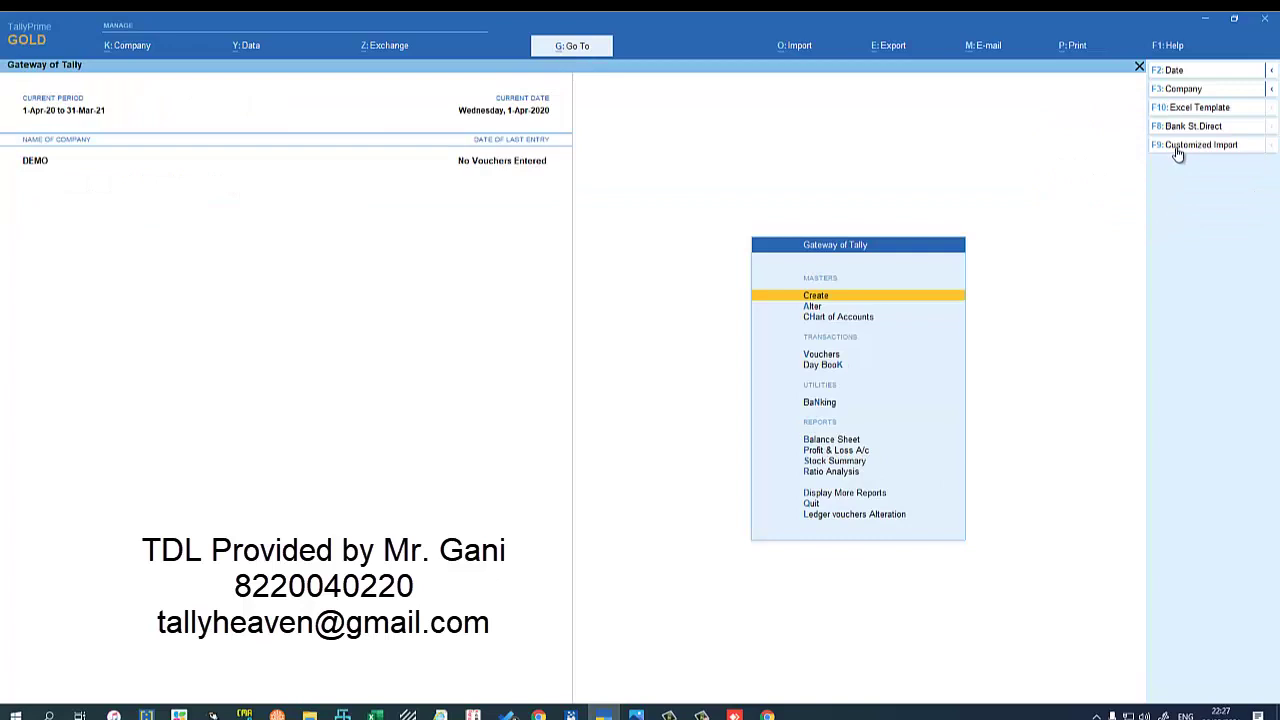
- Open the bank statement Excel template and start a new ledger named BANK CHARGES for its bank charges ledger
{"action": "left_click", "coordinate": [1192, 110]}
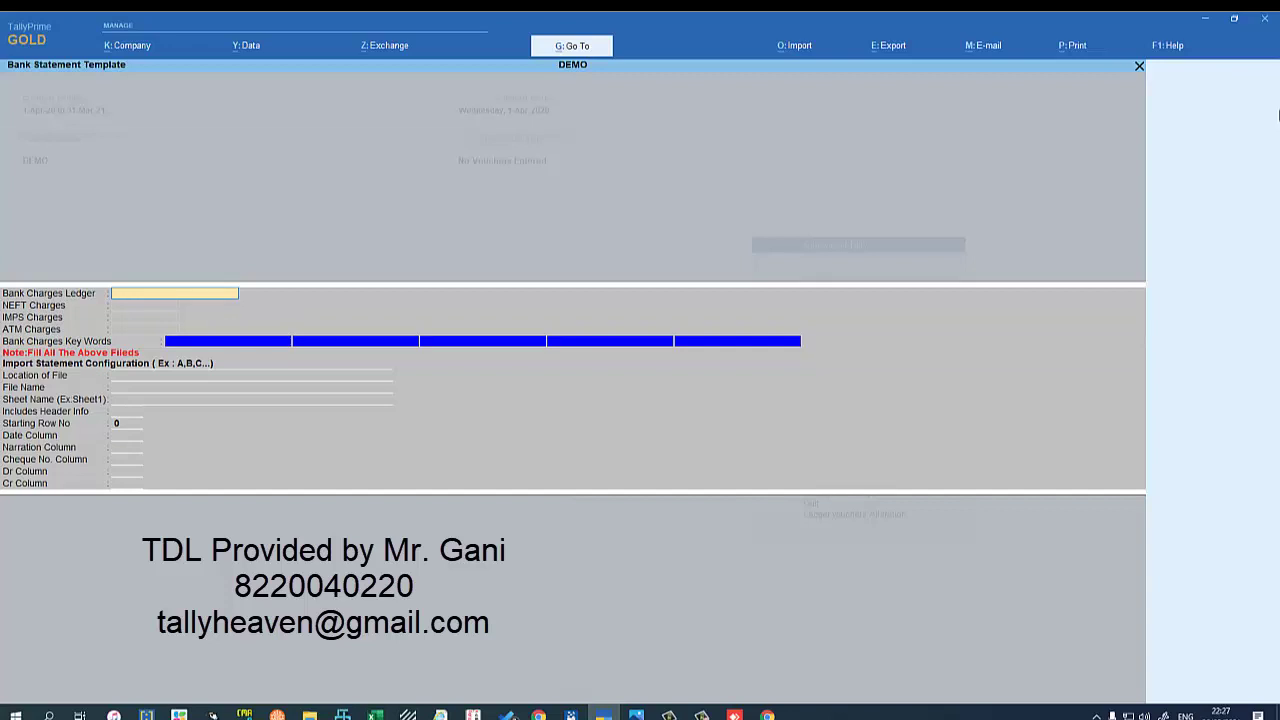
{"action": "key", "text": "alt+c"}
{"action": "type", "text": "BA"}
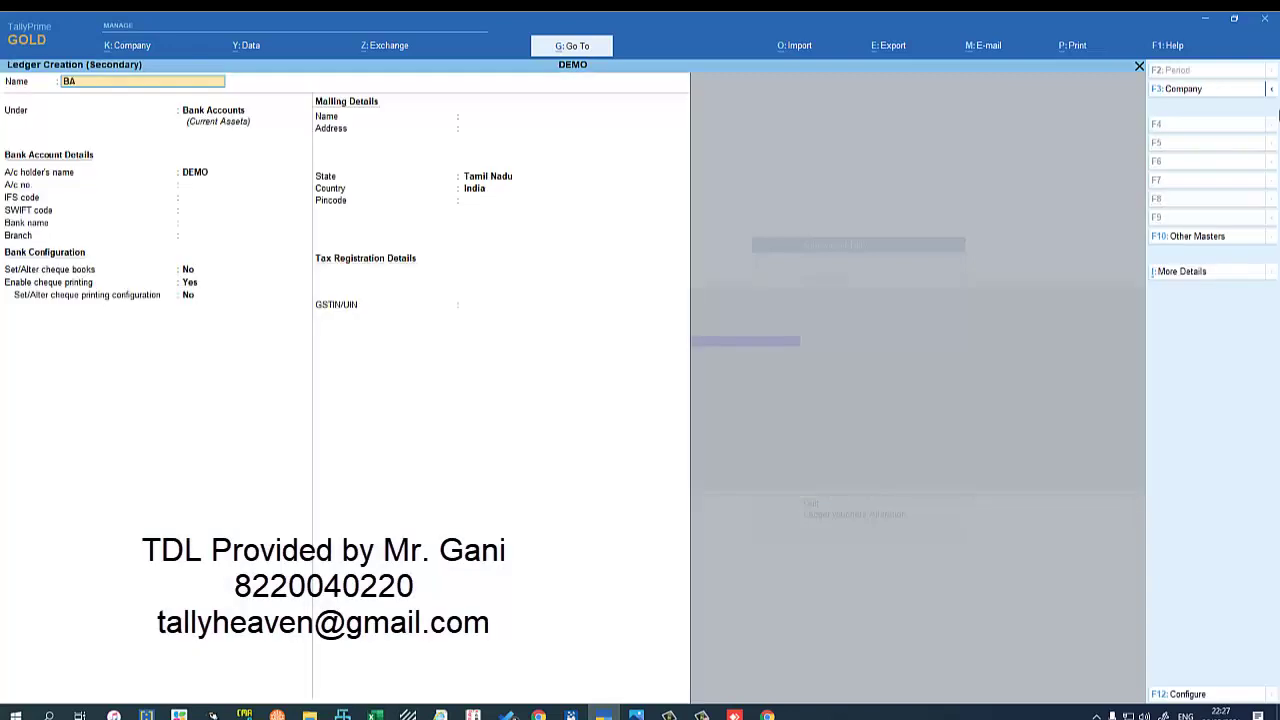
{"action": "type", "text": "NK CHARGES"}
{"action": "key", "text": "Return"}
{"action": "key", "text": "Return"}
{"action": "key", "text": "Return"}
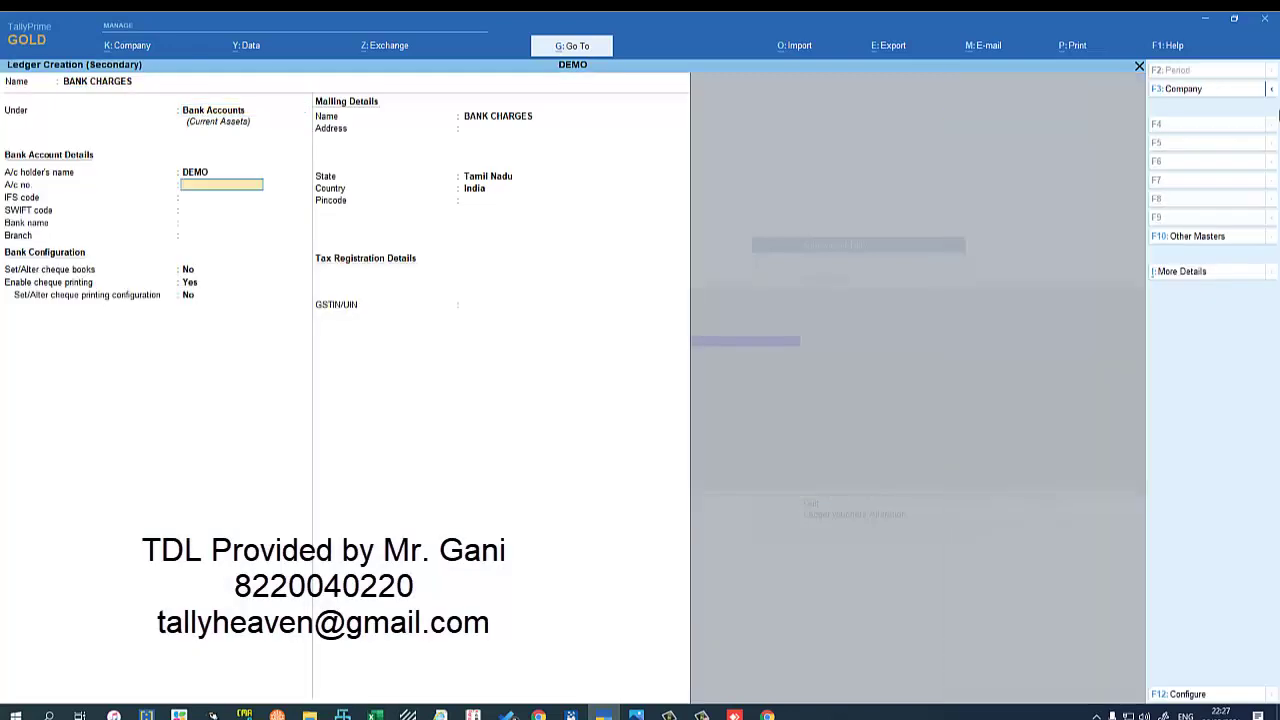
- Place the BANK CHARGES ledger under Indirect Expenses and save it into the template
{"action": "key", "text": "BackSpace"}
{"action": "key", "text": "BackSpace"}
{"action": "type", "text": "indir"}
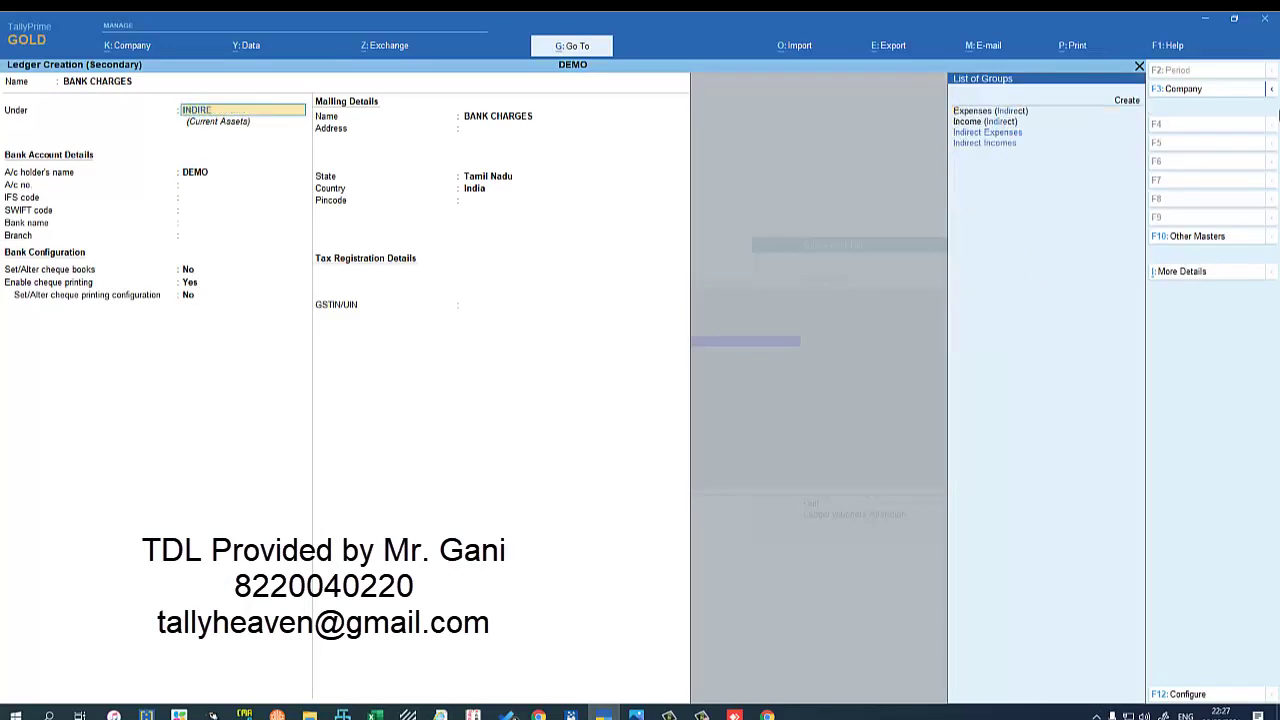
{"action": "key", "text": "Down"}
{"action": "key", "text": "Down"}
{"action": "key", "text": "Return"}
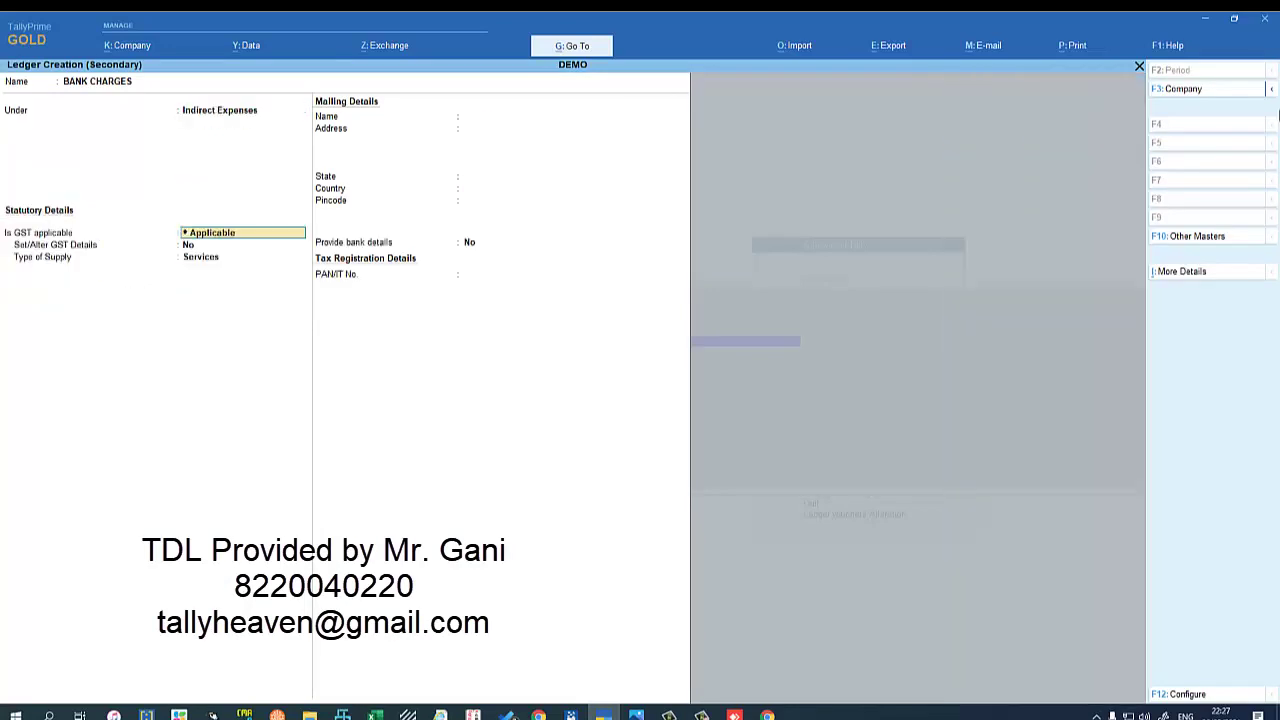
{"action": "key", "text": "Return"}
{"action": "key", "text": "ctrl+a"}
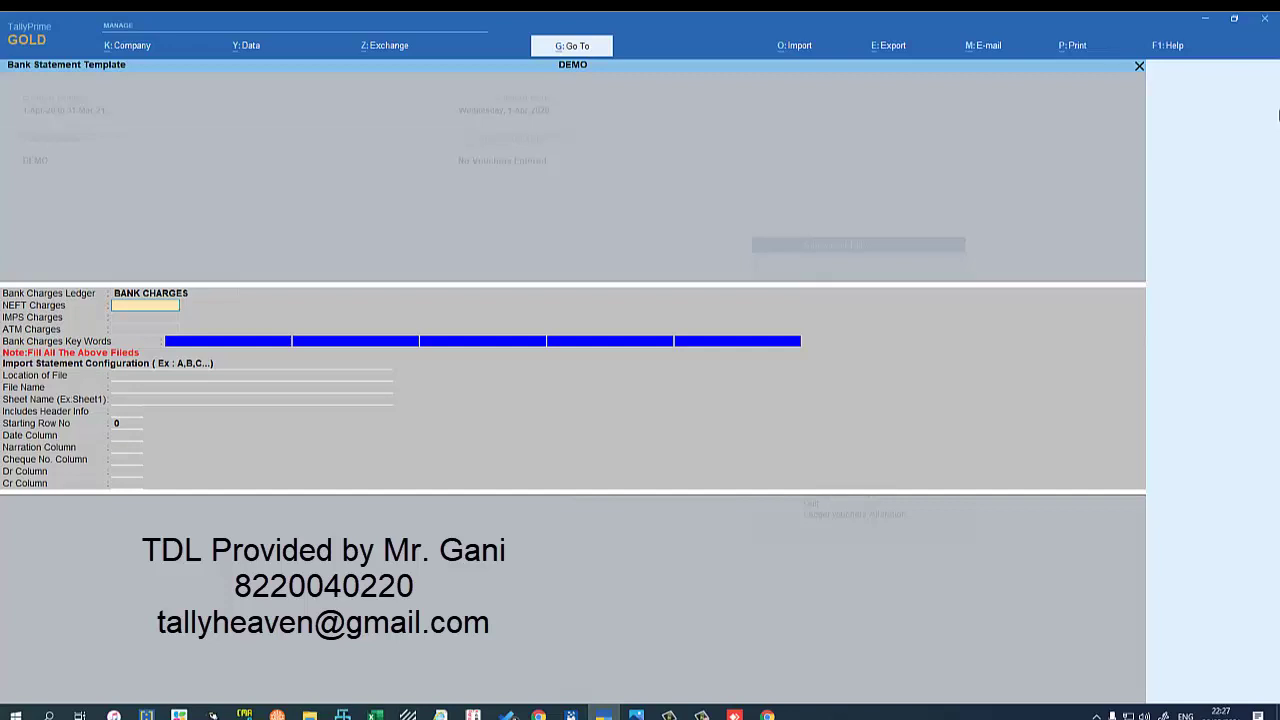
- Set the template's NEFT charges to 5.90, IMPS charges to 114 and ATM charges to 230
{"action": "type", "text": "5.90"}
{"action": "key", "text": "Return"}
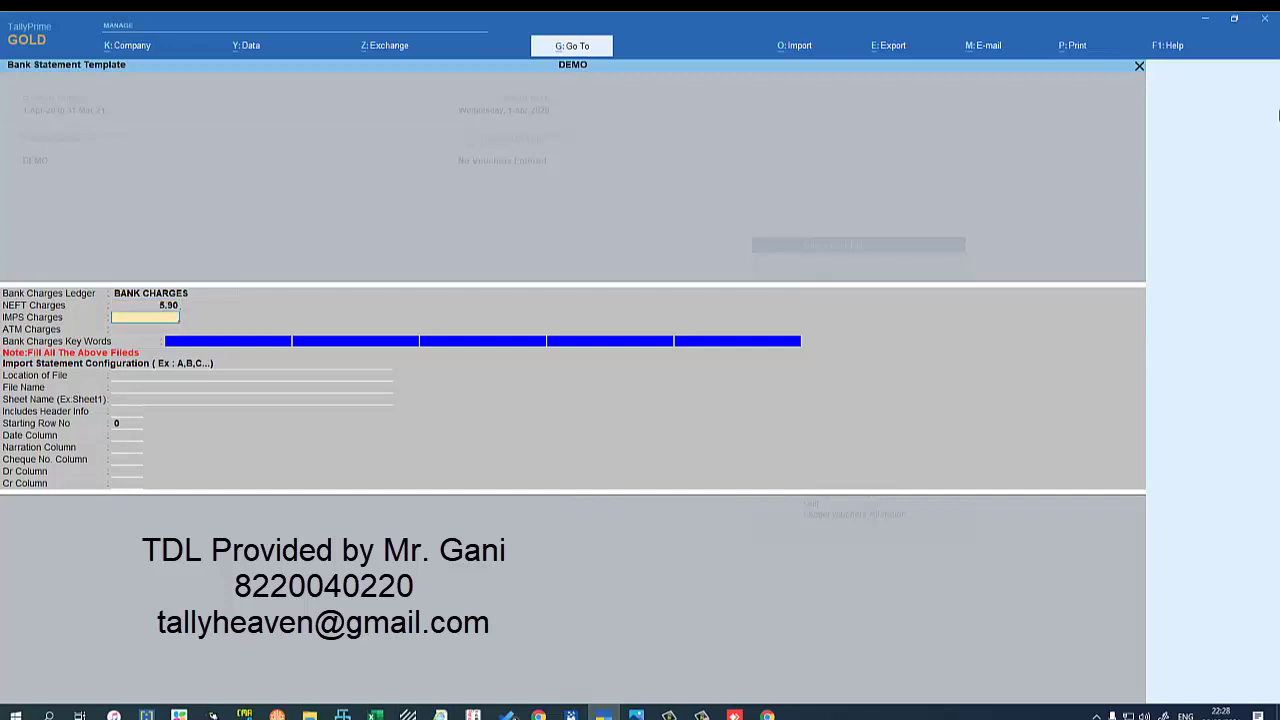
{"action": "type", "text": "114"}
{"action": "key", "text": "Return"}
{"action": "type", "text": "230"}
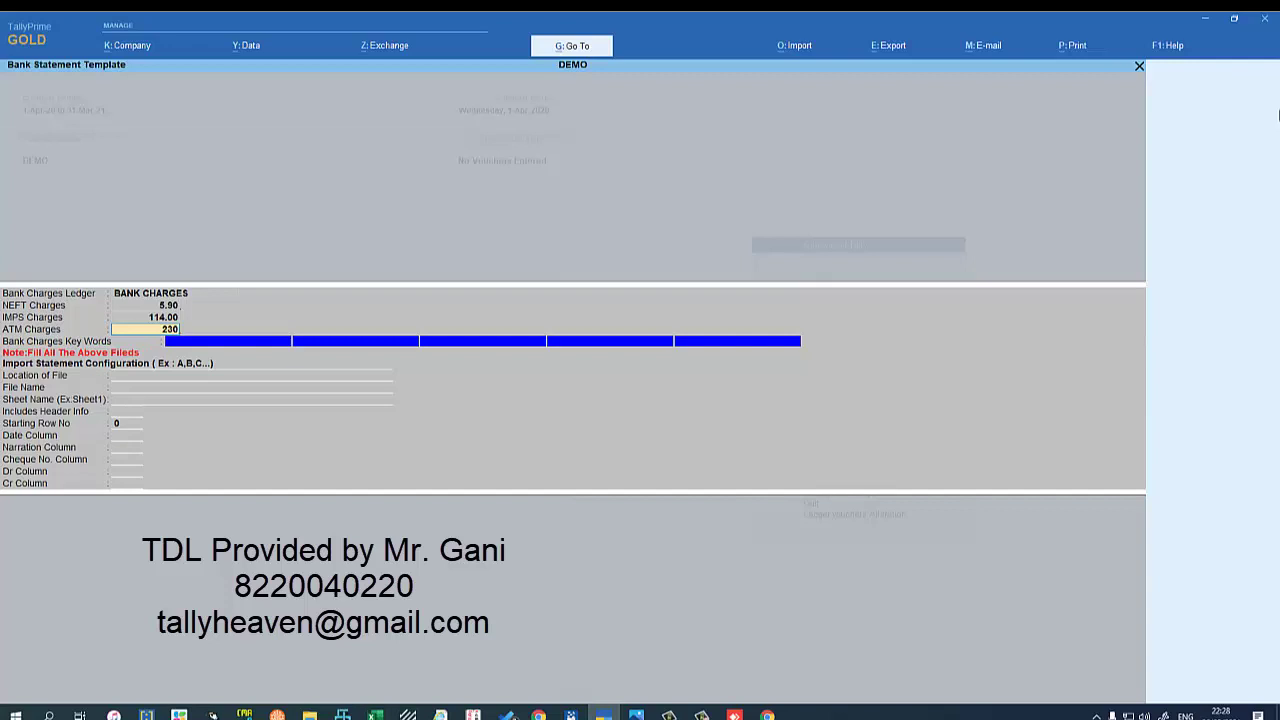
{"action": "key", "text": "Return"}
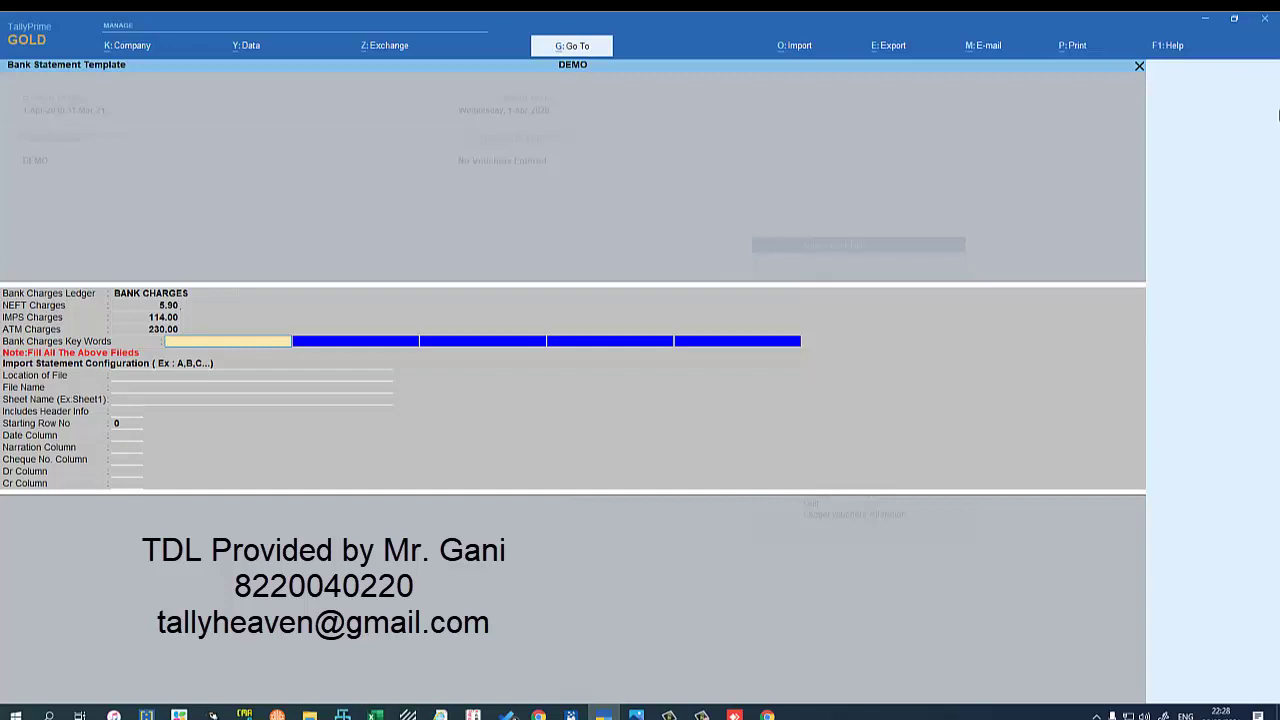
- Fill in the bank charges key words CHAR, CHR, SC, GST and COMM
{"action": "type", "text": "CHAR"}
{"action": "key", "text": "Return"}
{"action": "type", "text": "CHR"}
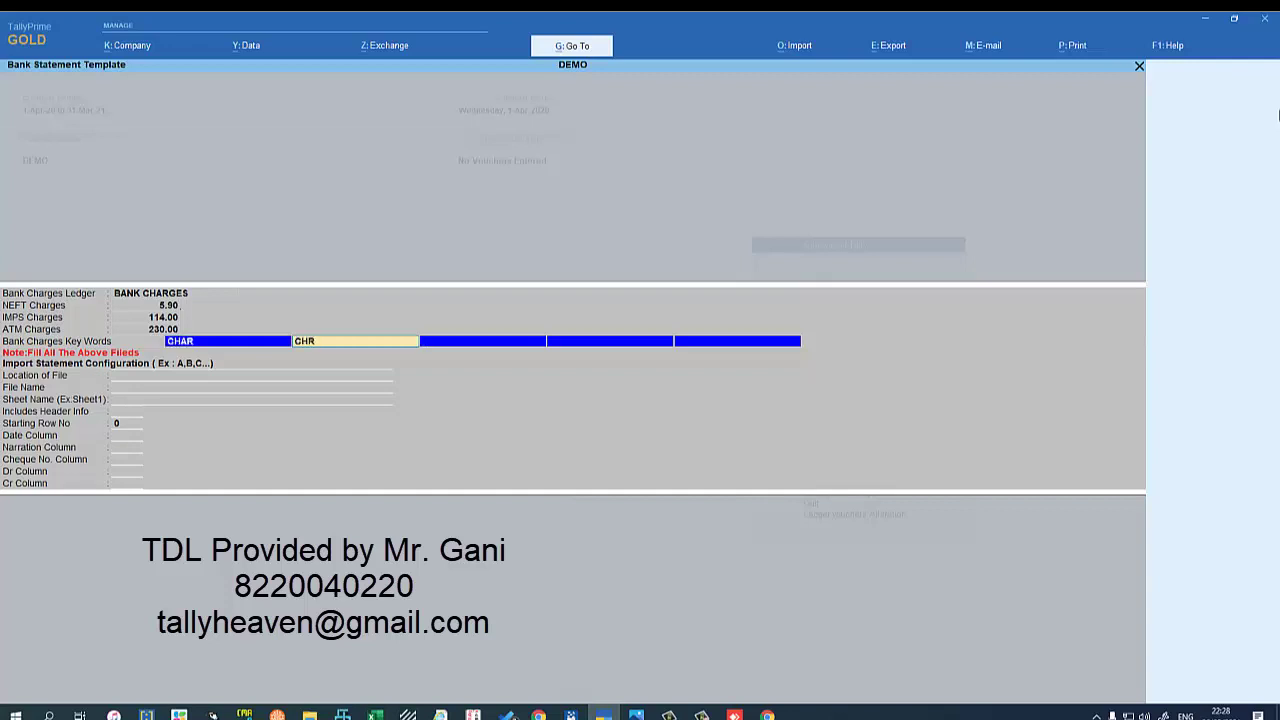
{"action": "key", "text": "Return"}
{"action": "type", "text": "SC"}
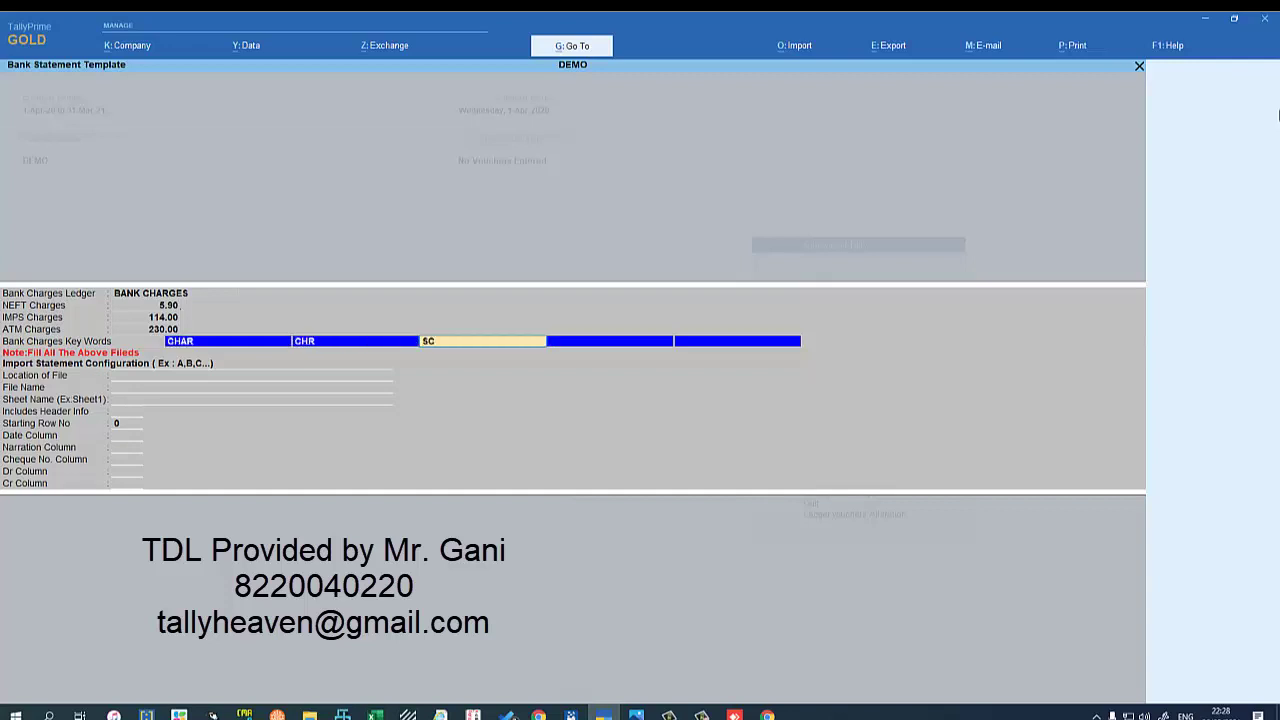
{"action": "key", "text": "Return"}
{"action": "type", "text": "GST"}
{"action": "key", "text": "Return"}
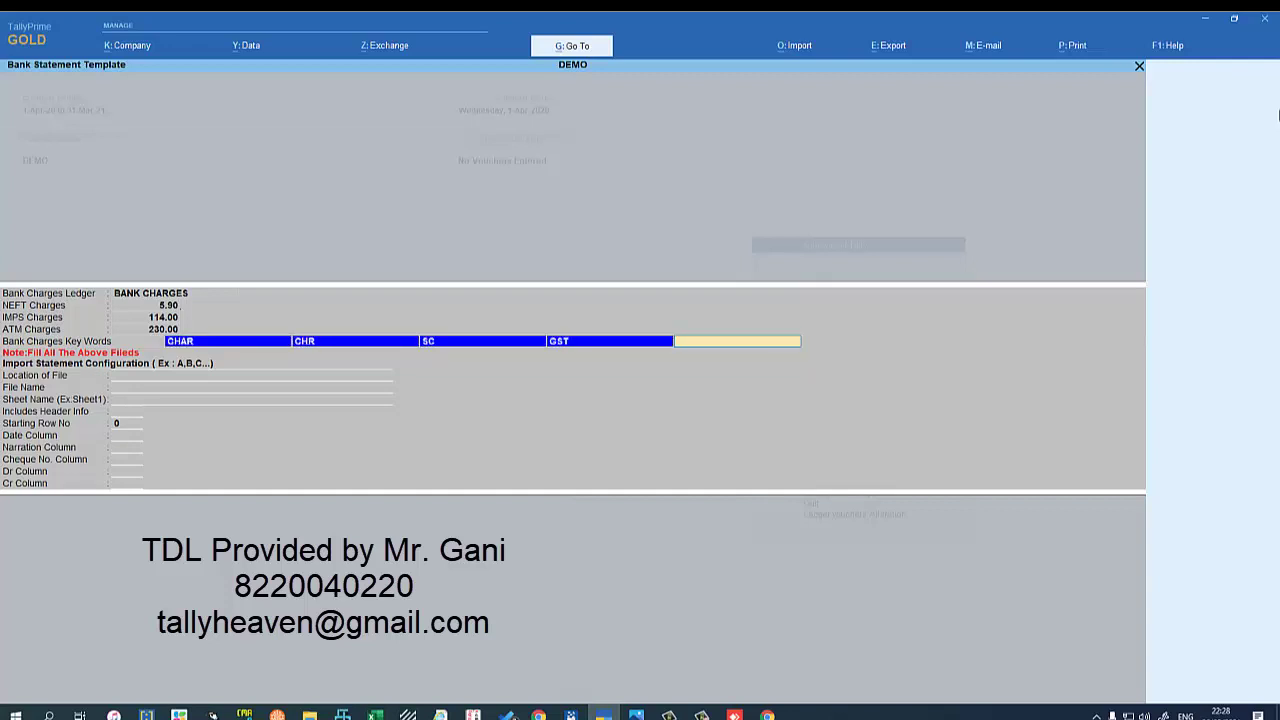
{"action": "type", "text": "COMM"}
{"action": "key", "text": "Return"}
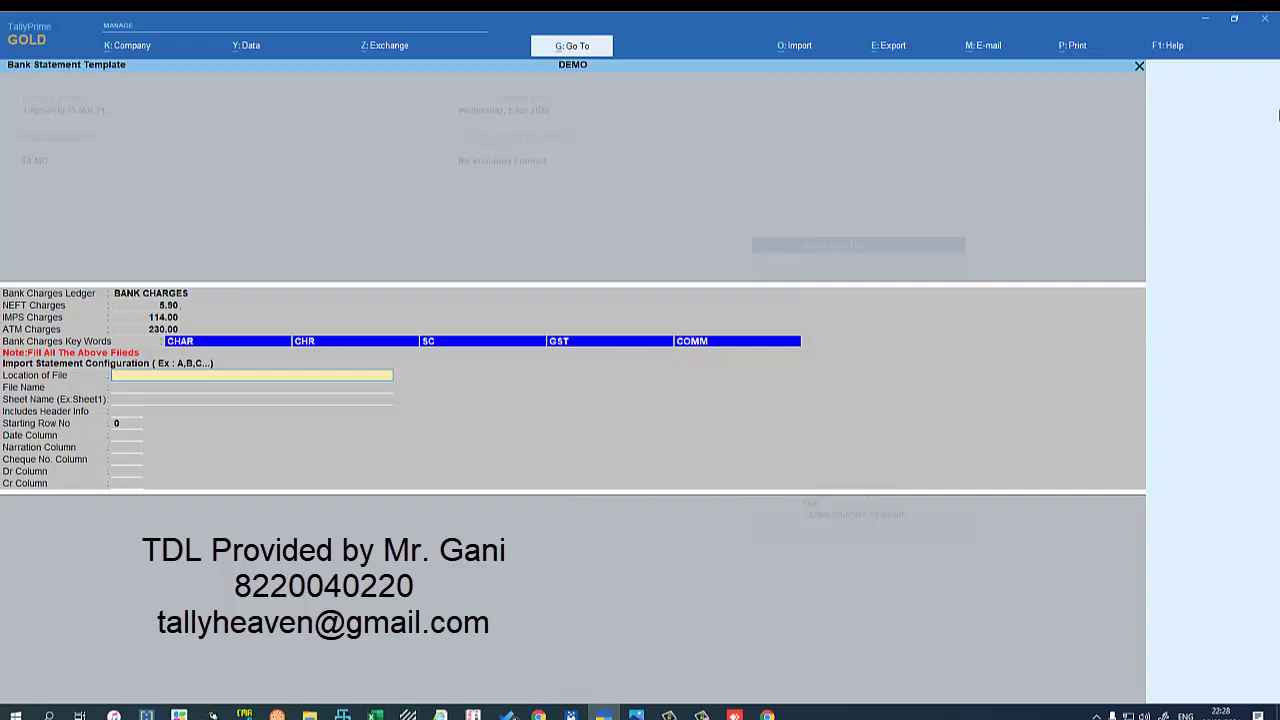
- Set the import file location to D:\ and choose the Feb23 account statement .xls as the file name
{"action": "type", "text": "D:\\"}
{"action": "key", "text": "Return"}
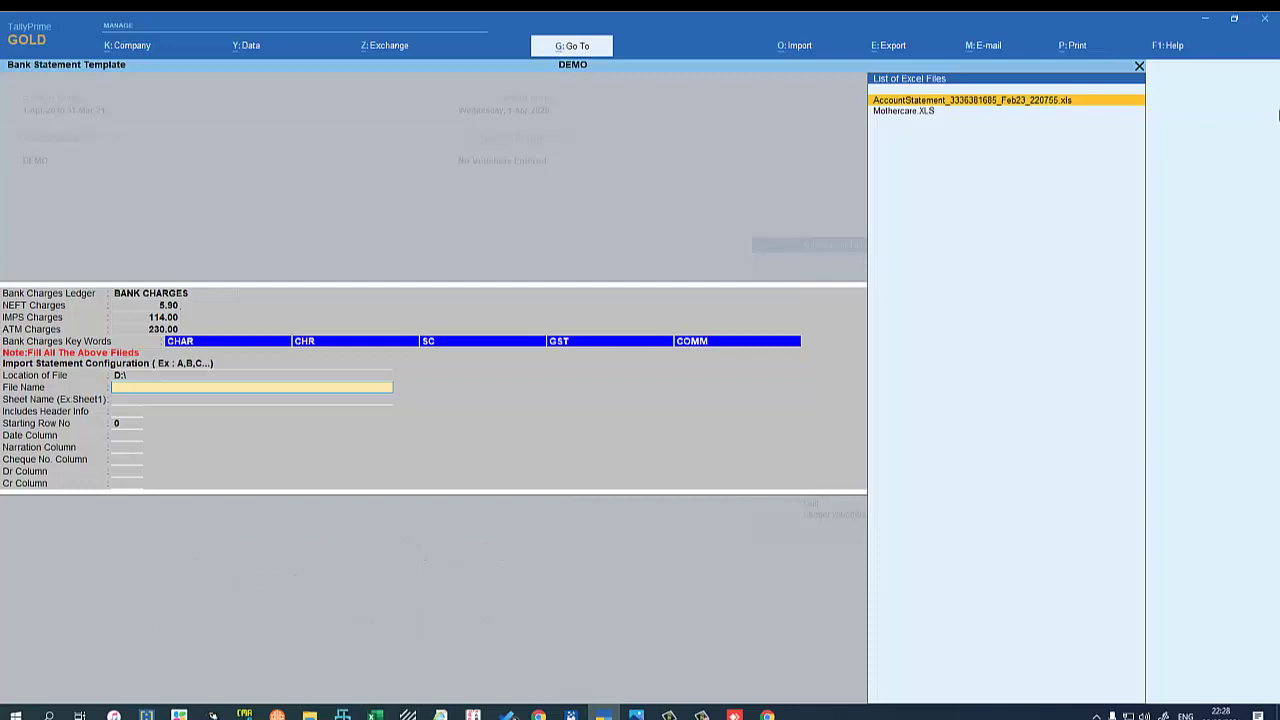
{"action": "key", "text": "Return"}
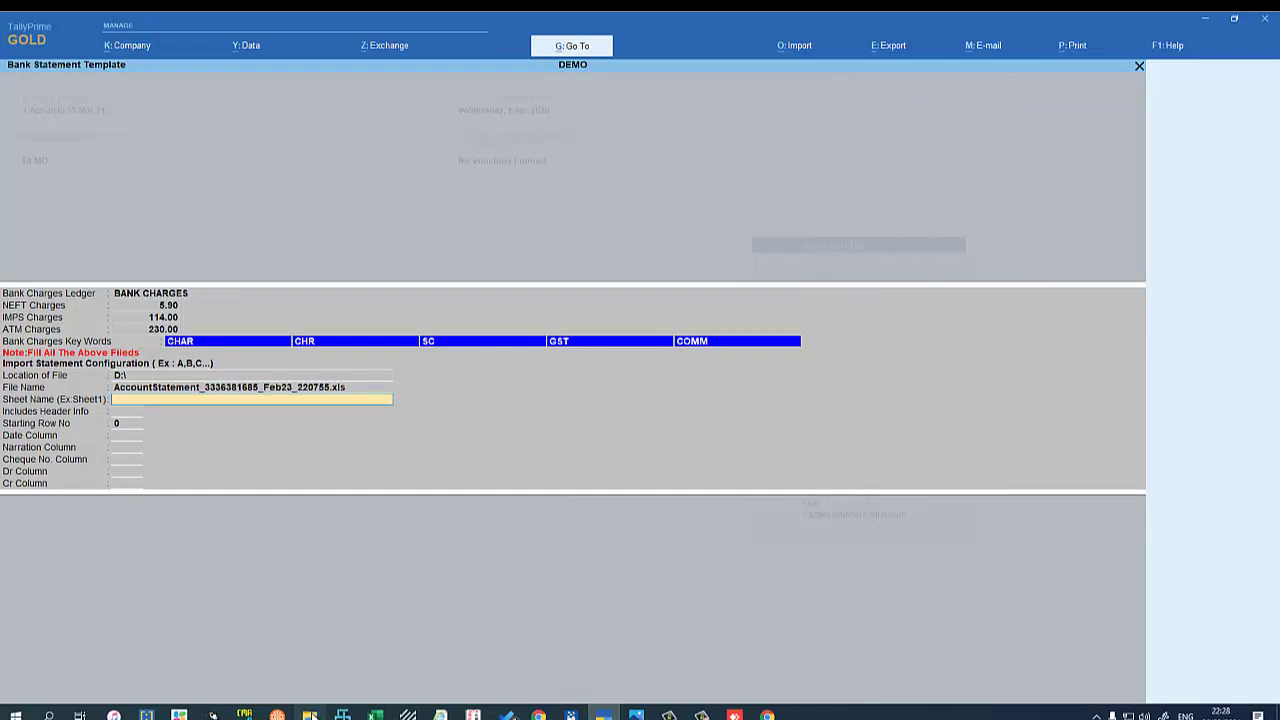
- Open the Feb23 account statement in Excel and examine its first transaction row and the Account Description and Value Date columns
{"action": "left_click", "coordinate": [312, 713]}
{"action": "double_click", "coordinate": [257, 474]}
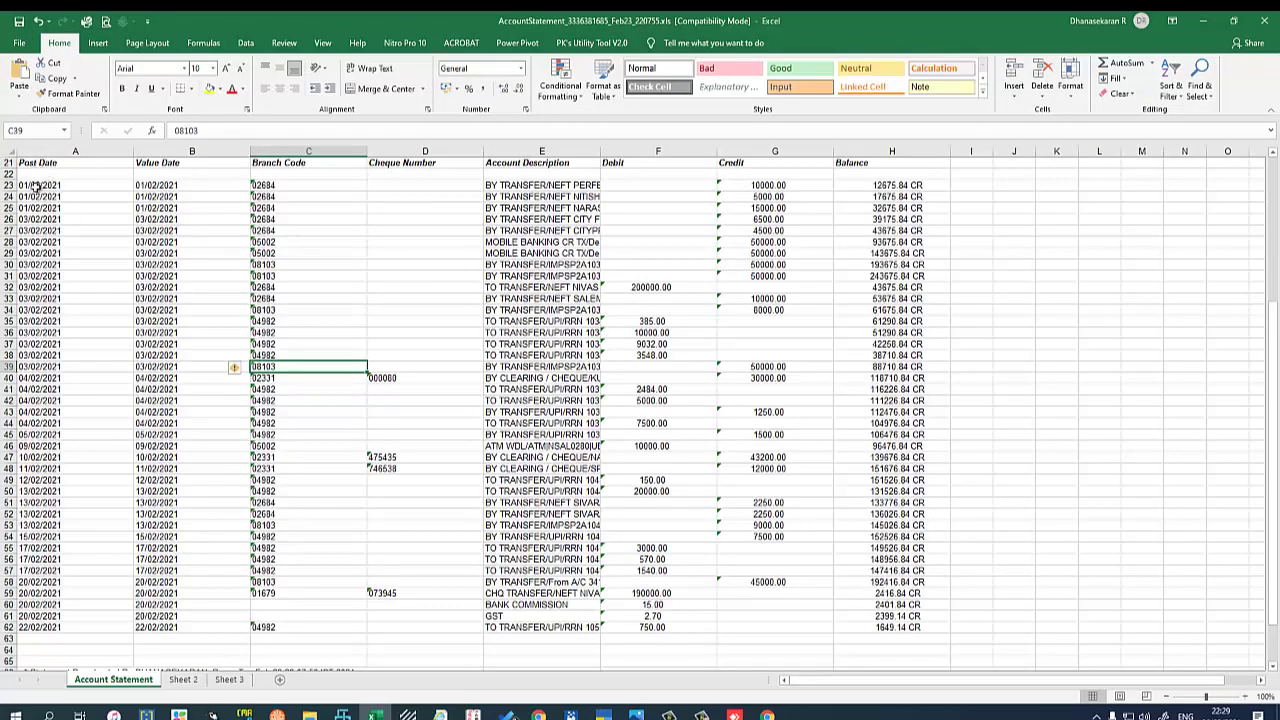
{"action": "left_click_drag", "start_coordinate": [77, 189], "coordinate": [846, 187]}
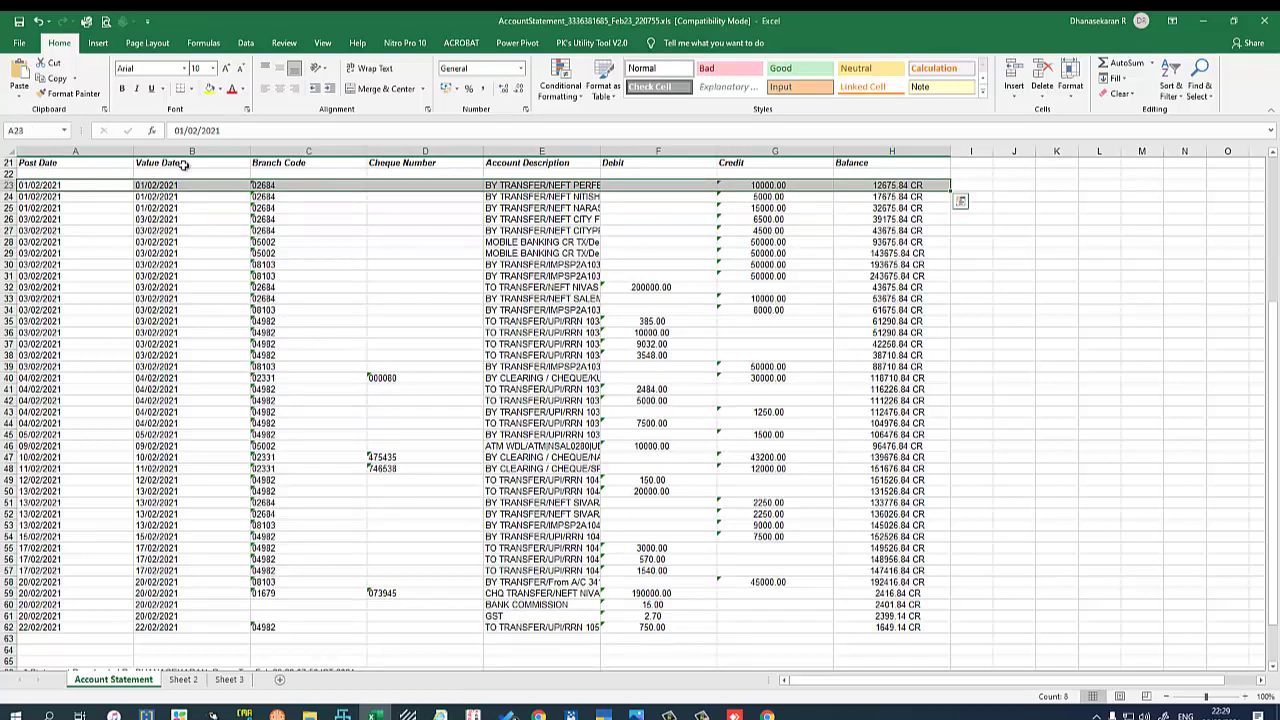
{"action": "left_click", "coordinate": [542, 151]}
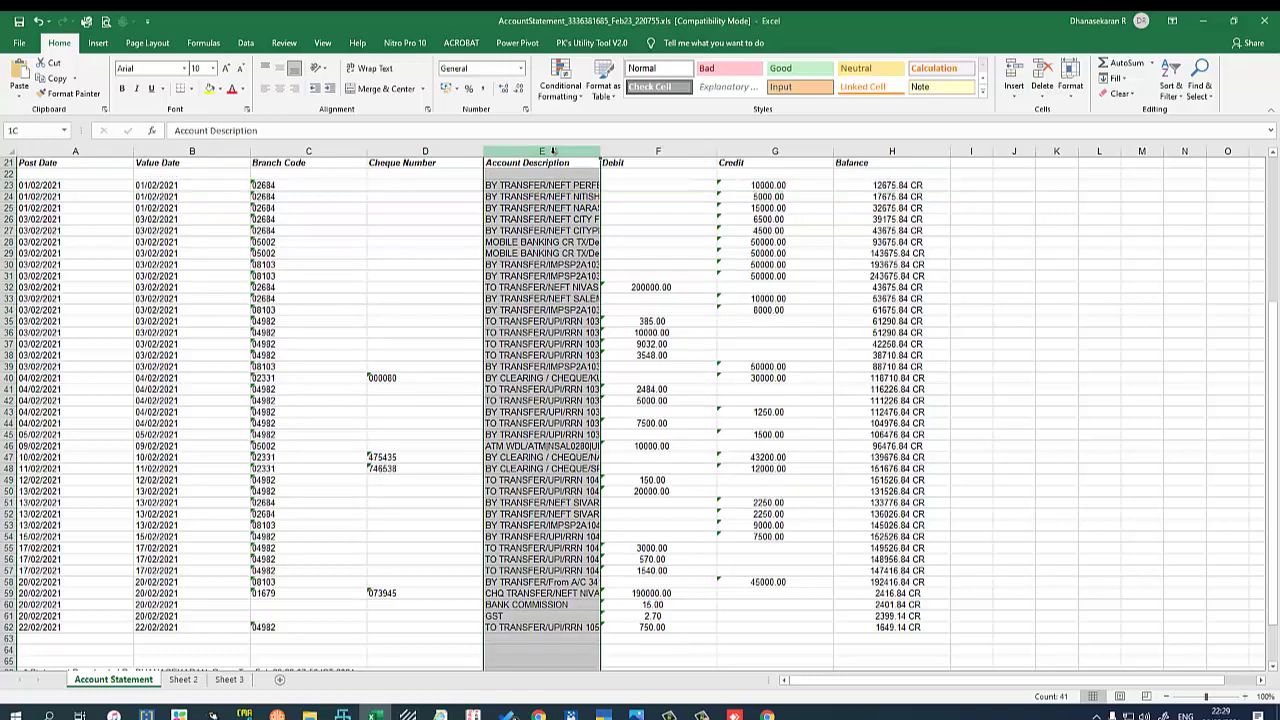
{"action": "left_click", "coordinate": [192, 151]}
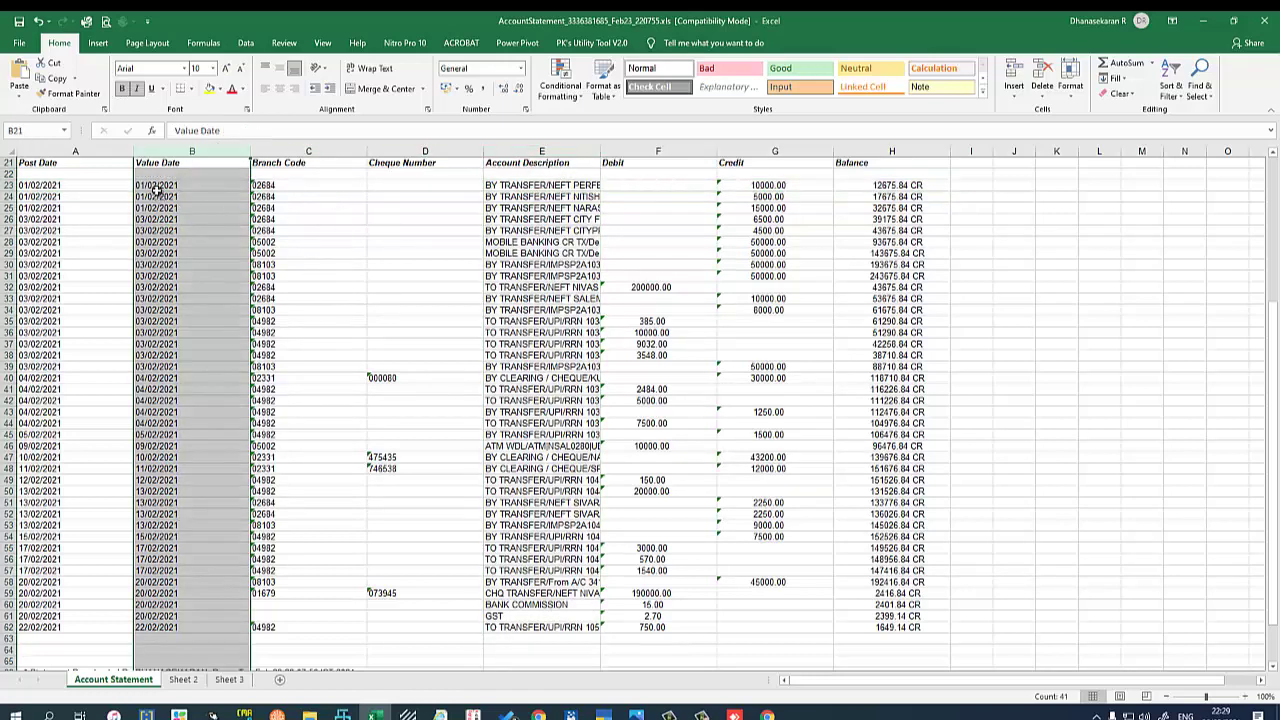
- Copy the statement's sheet name from the workbook and enter Account Statement as the template's sheet name in TallyPrime
{"action": "double_click", "coordinate": [113, 680]}
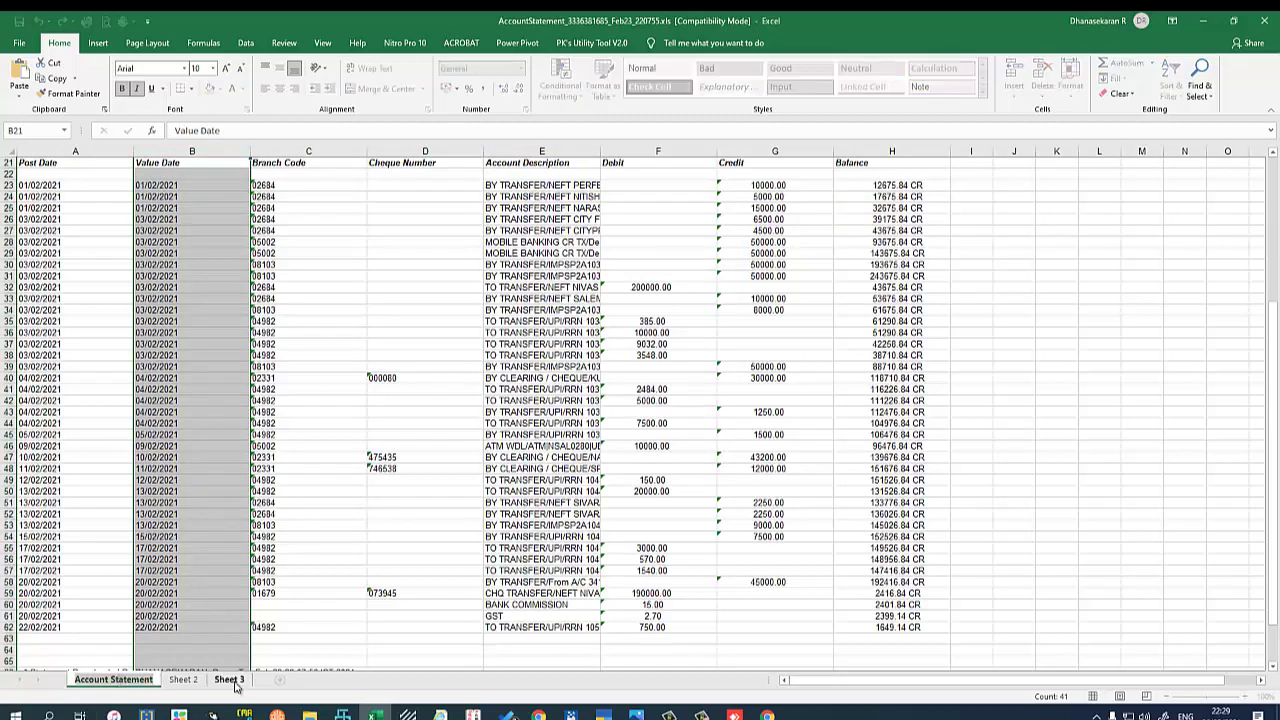
{"action": "key", "text": "alt+Tab"}
{"action": "key", "text": "alt+Tab"}
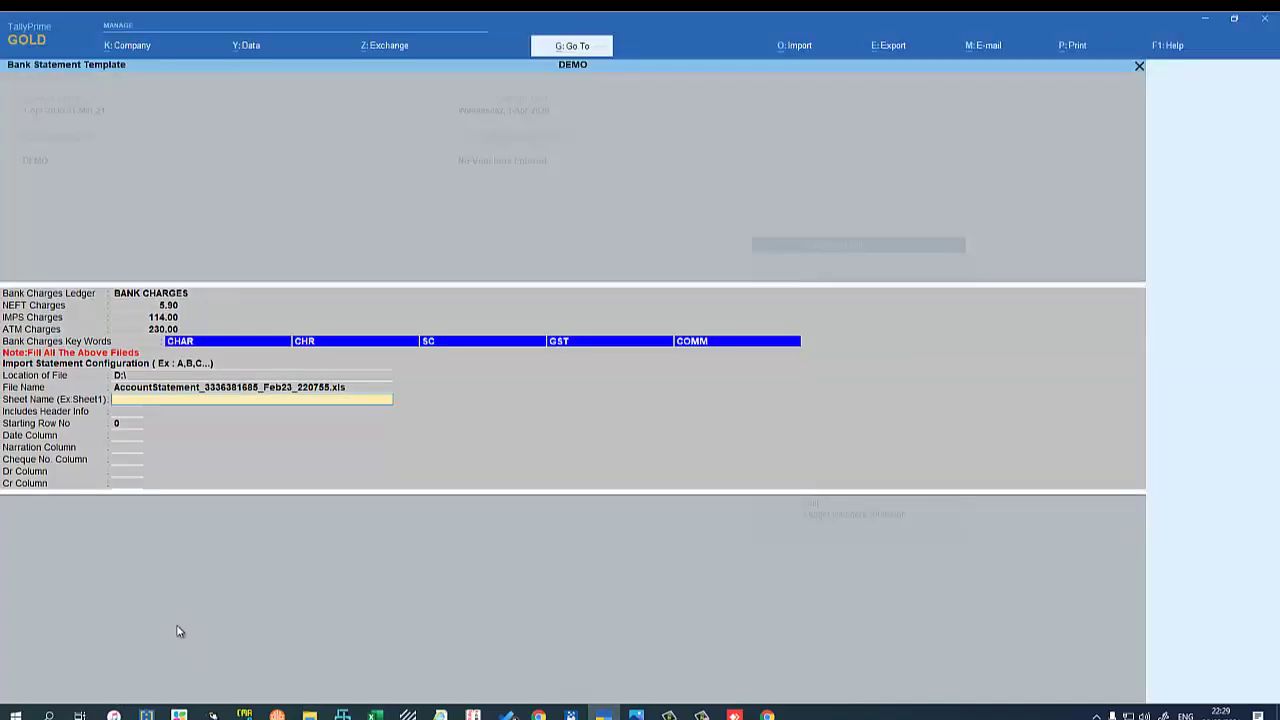
{"action": "key", "text": "ctrl+alt+v"}
{"action": "key", "text": "Return"}
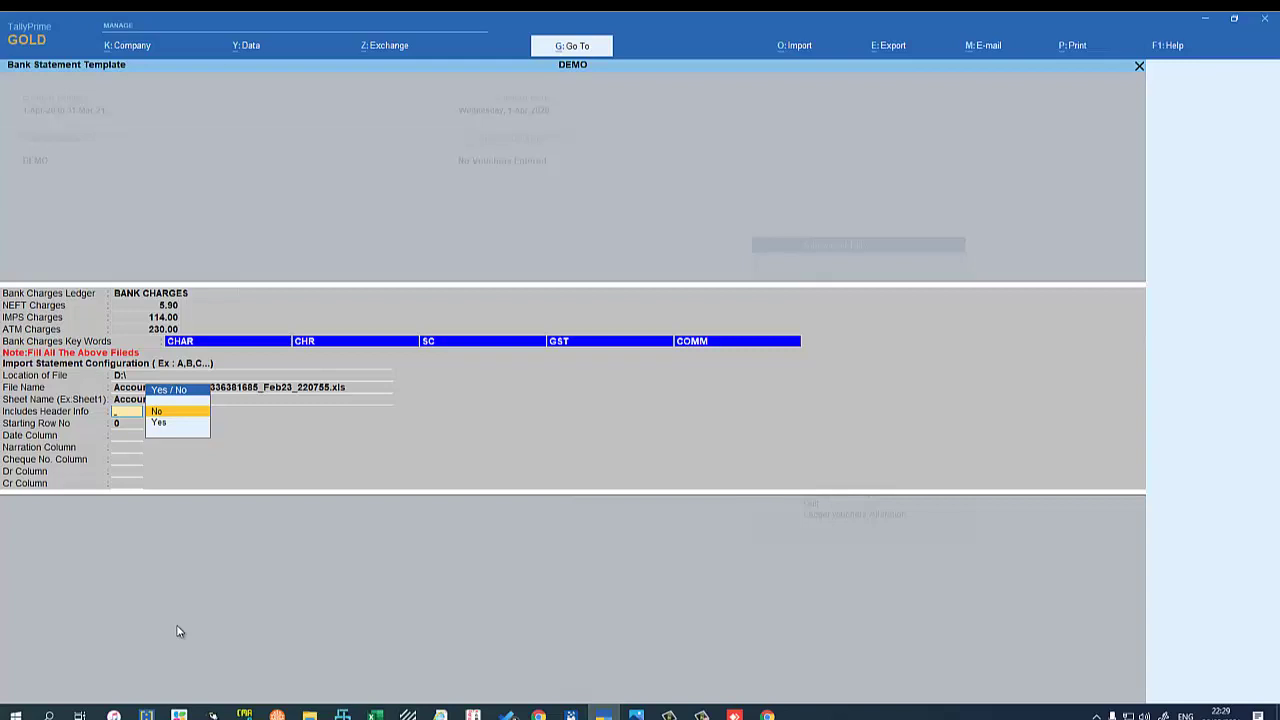
- Set the template's Includes Header Info to No and the starting row number to 23
{"action": "key", "text": "Down"}
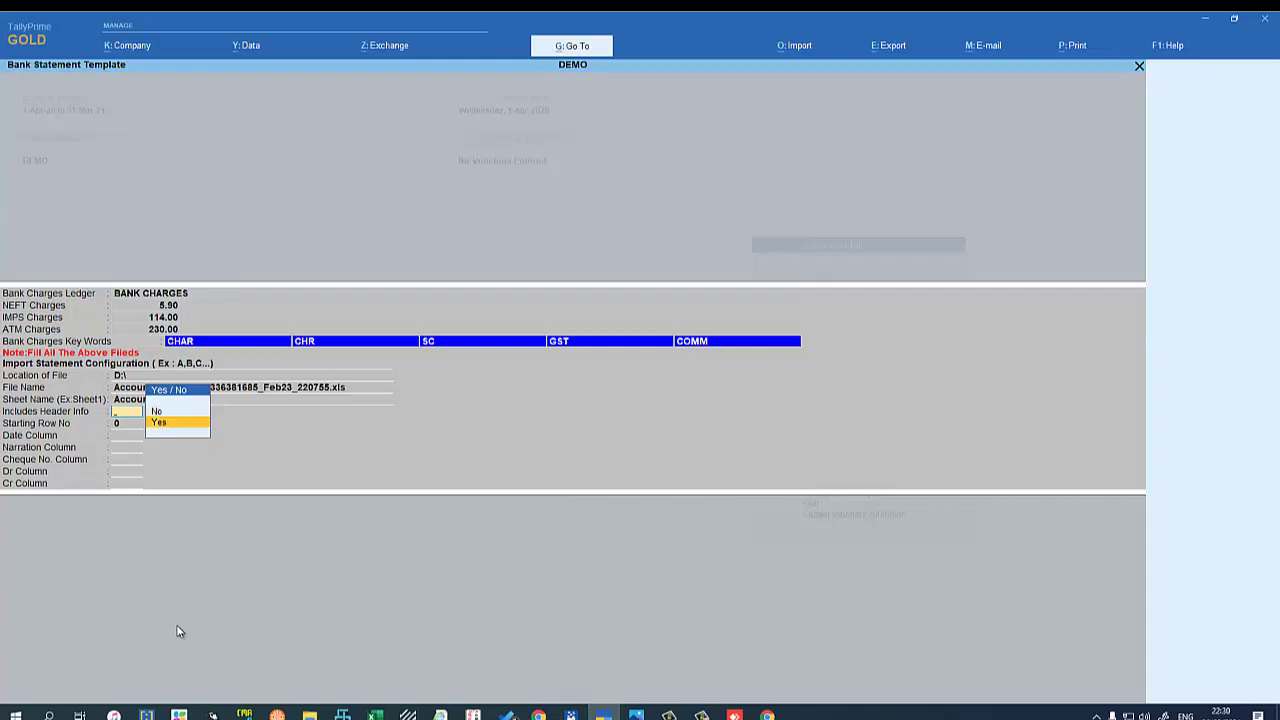
{"action": "key", "text": "Up"}
{"action": "key", "text": "Return"}
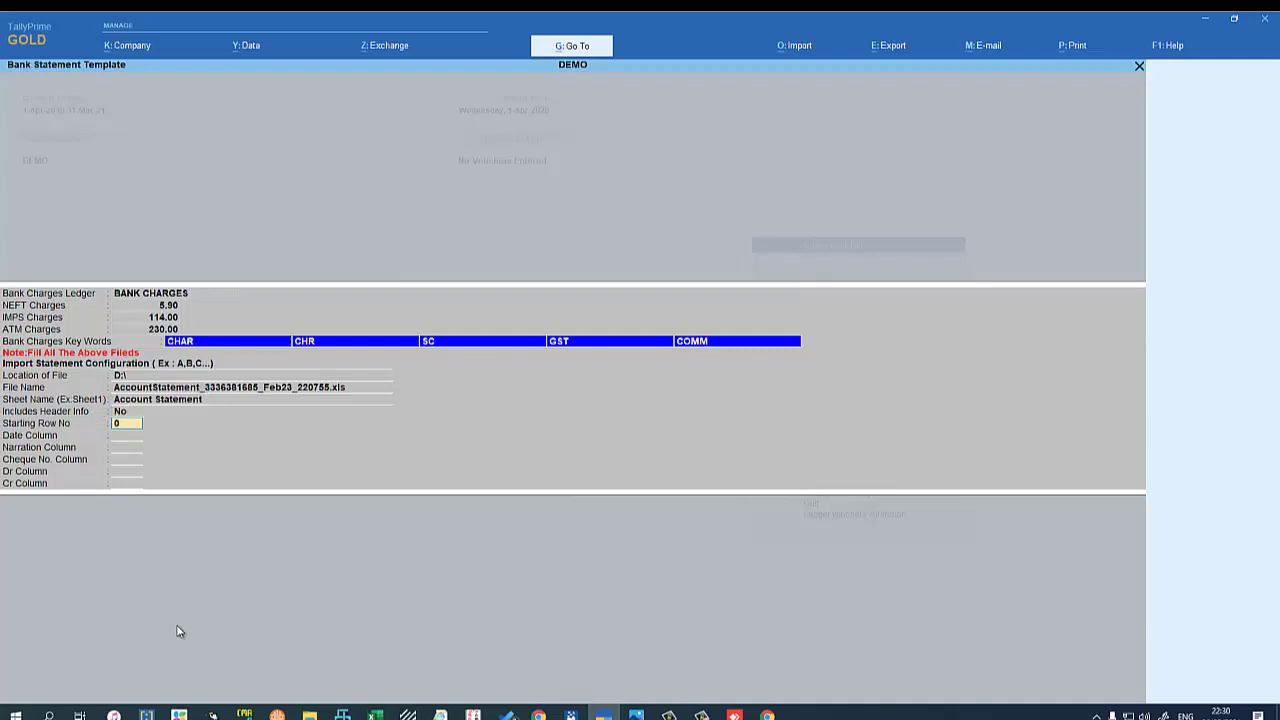
{"action": "type", "text": "23"}
{"action": "key", "text": "Return"}
- Check the date column in the Excel statement and set the template's date column to B
{"action": "key", "text": "alt+Tab"}
{"action": "key", "text": "alt+Tab"}
{"action": "key", "text": "alt+Tab"}
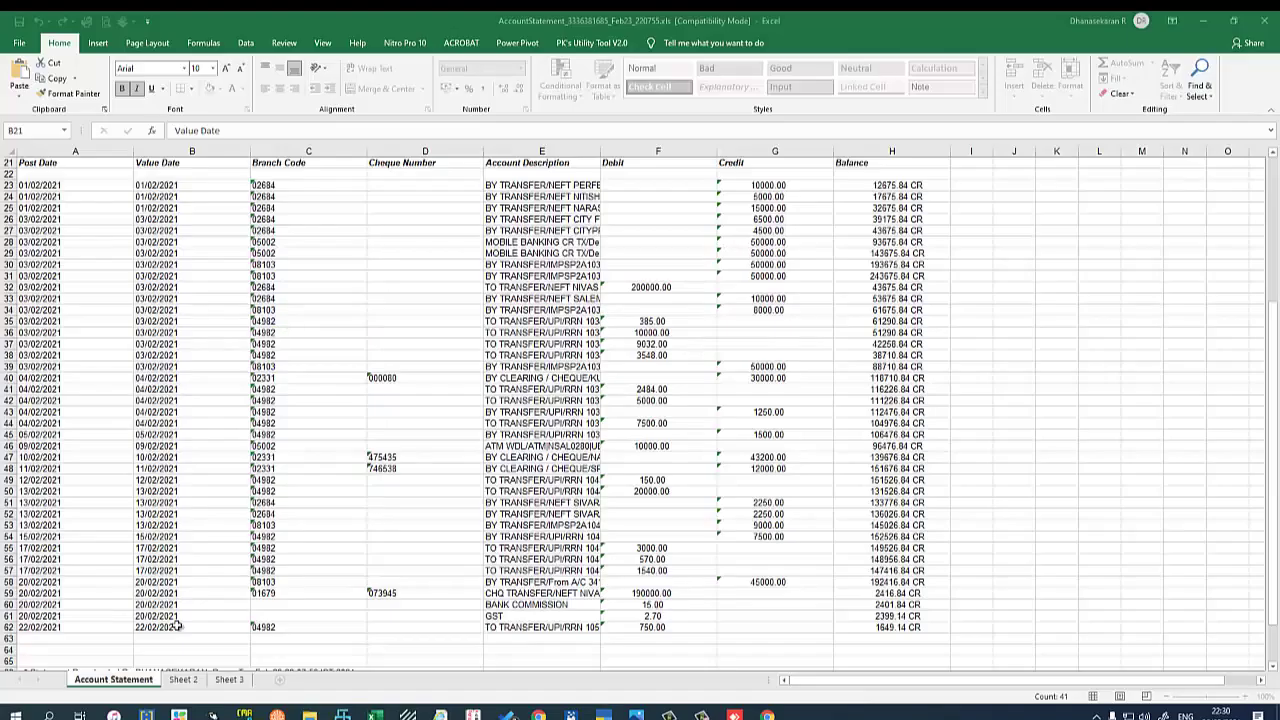
{"action": "key", "text": "alt+Tab"}
{"action": "type", "text": "B"}
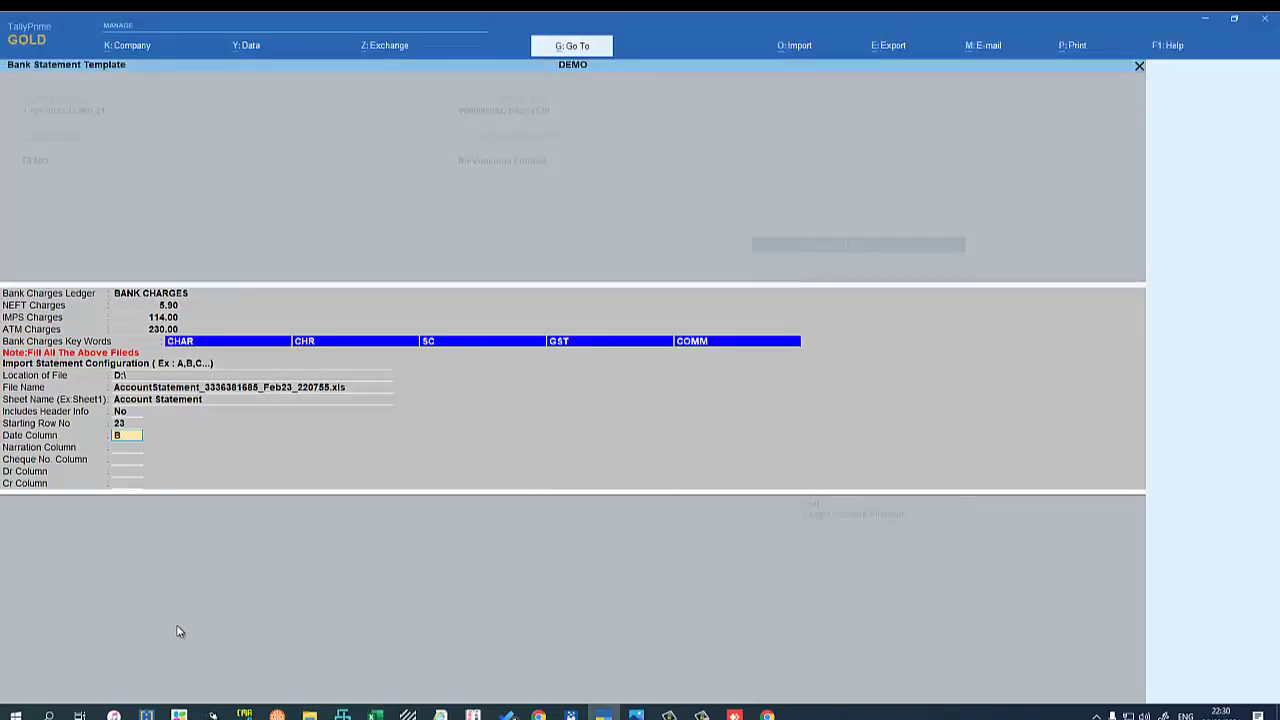
{"action": "key", "text": "Return"}
- Set the template's narration column to E and cheque number column to D, matching the Excel statement
{"action": "key", "text": "alt+Tab"}
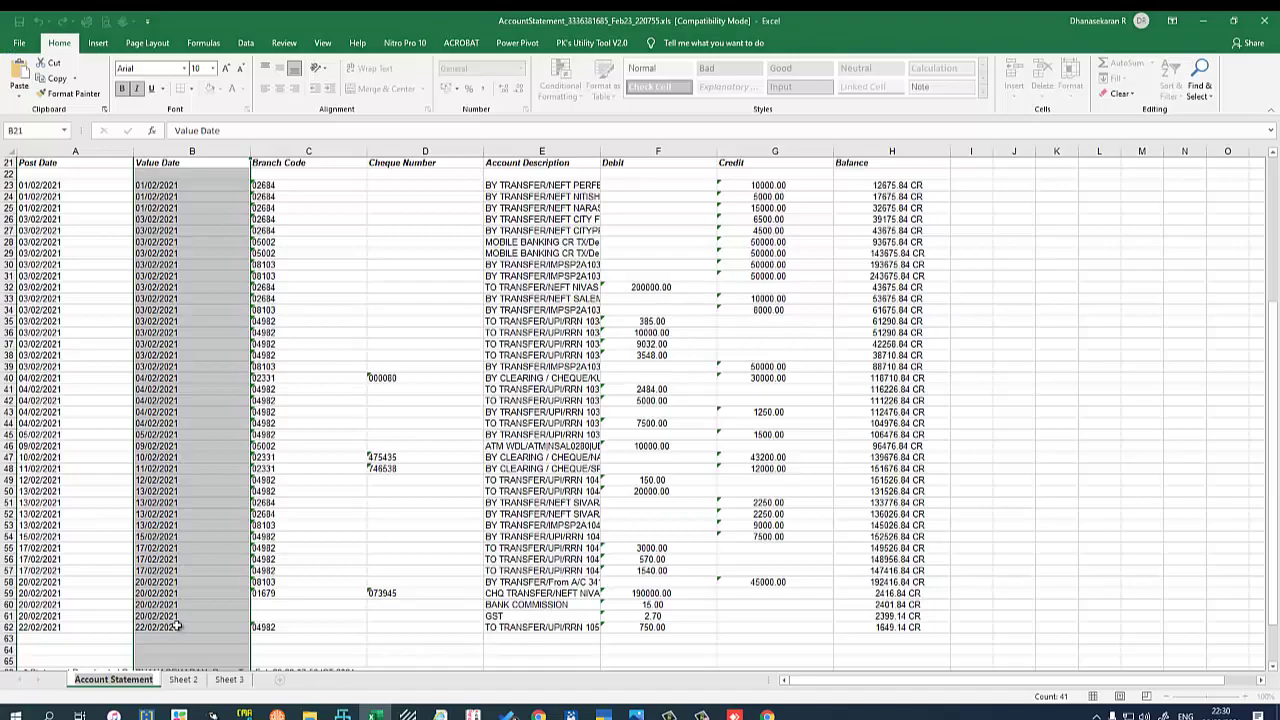
{"action": "key", "text": "alt+Tab"}
{"action": "type", "text": "D"}
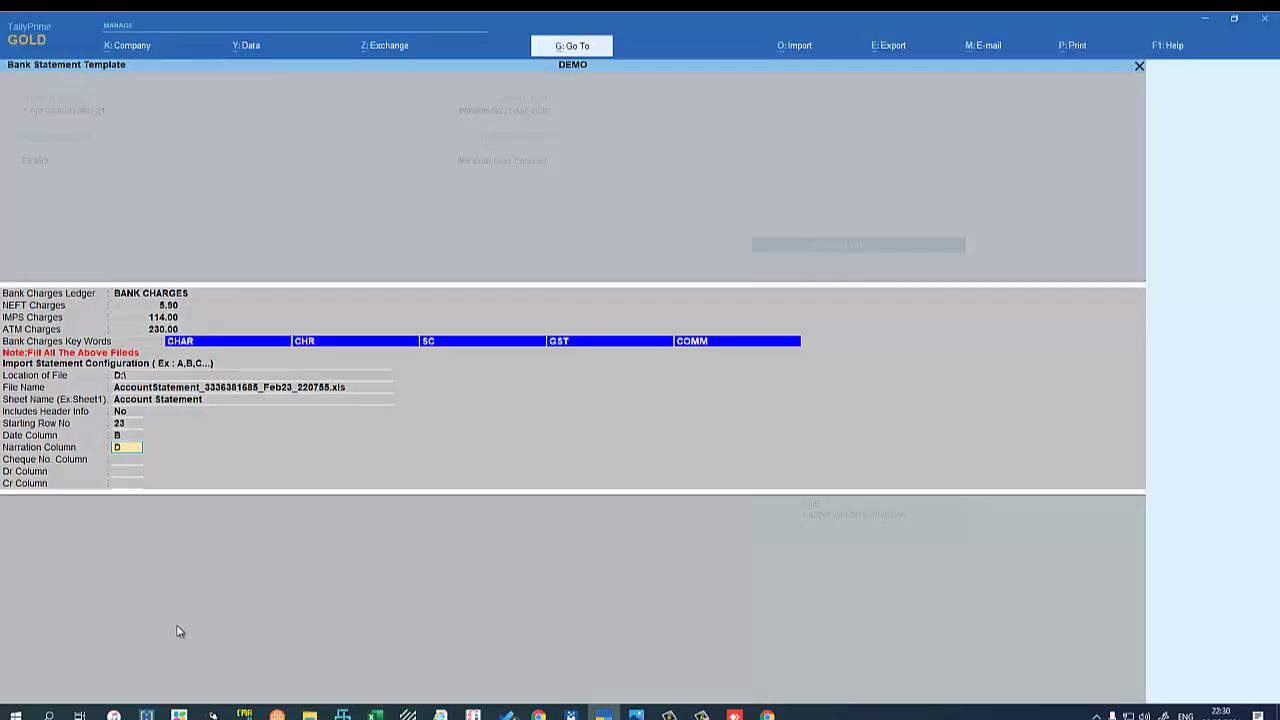
{"action": "key", "text": "Return"}
{"action": "key", "text": "alt+Tab"}
{"action": "key", "text": "alt+Tab"}
{"action": "type", "text": "D"}
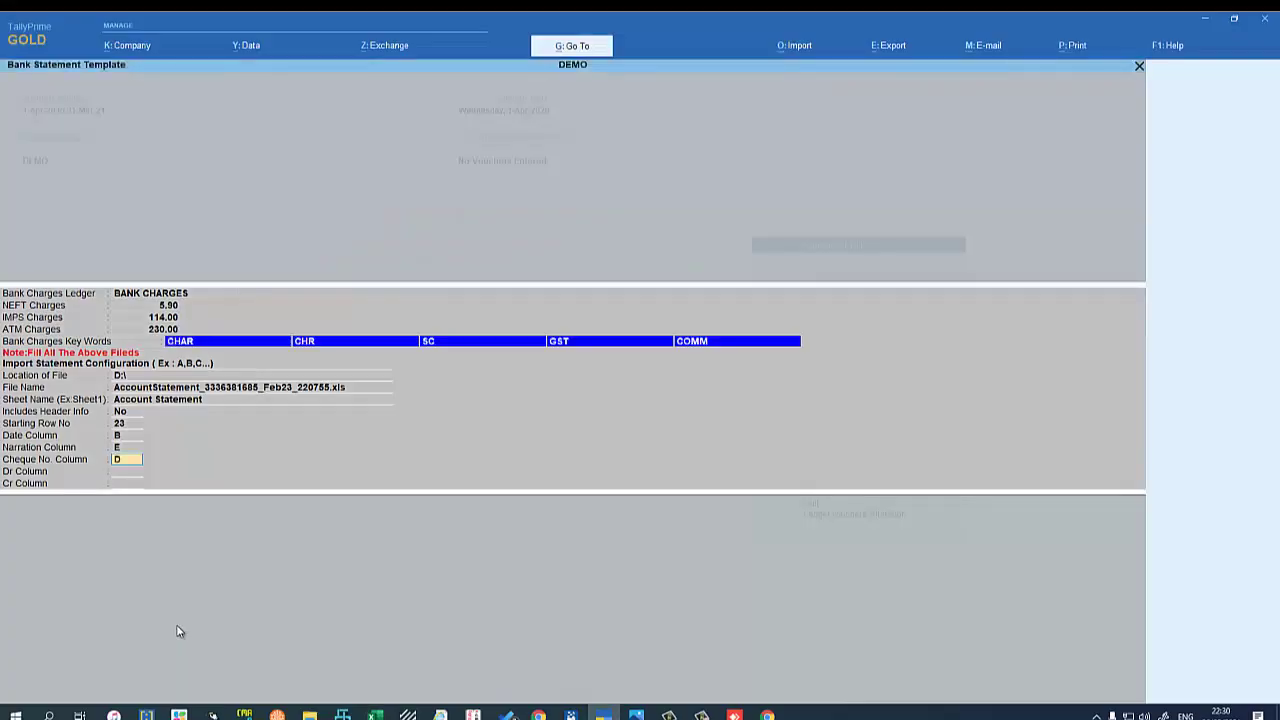
{"action": "key", "text": "Return"}
- Set the Dr column to F and the Cr column to G, and save the bank statement template
{"action": "key", "text": "alt+Tab"}
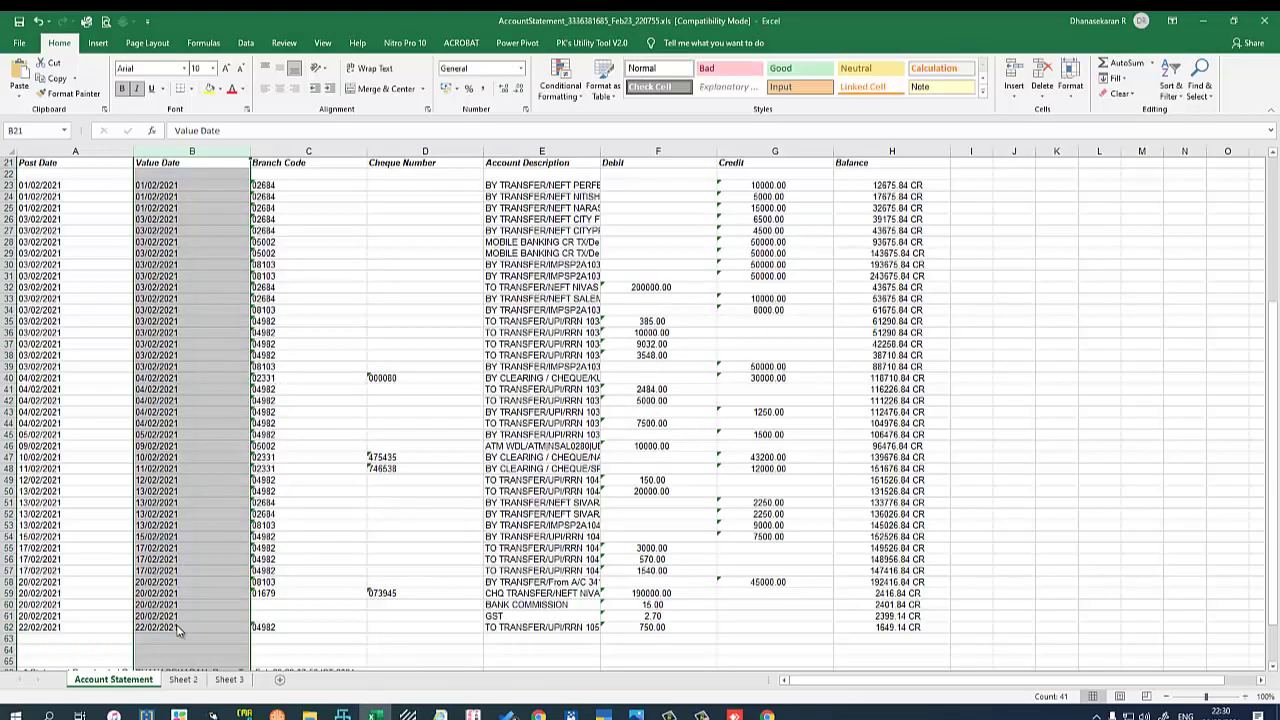
{"action": "key", "text": "alt+Tab"}
{"action": "type", "text": "F"}
{"action": "key", "text": "Return"}
{"action": "type", "text": "G"}
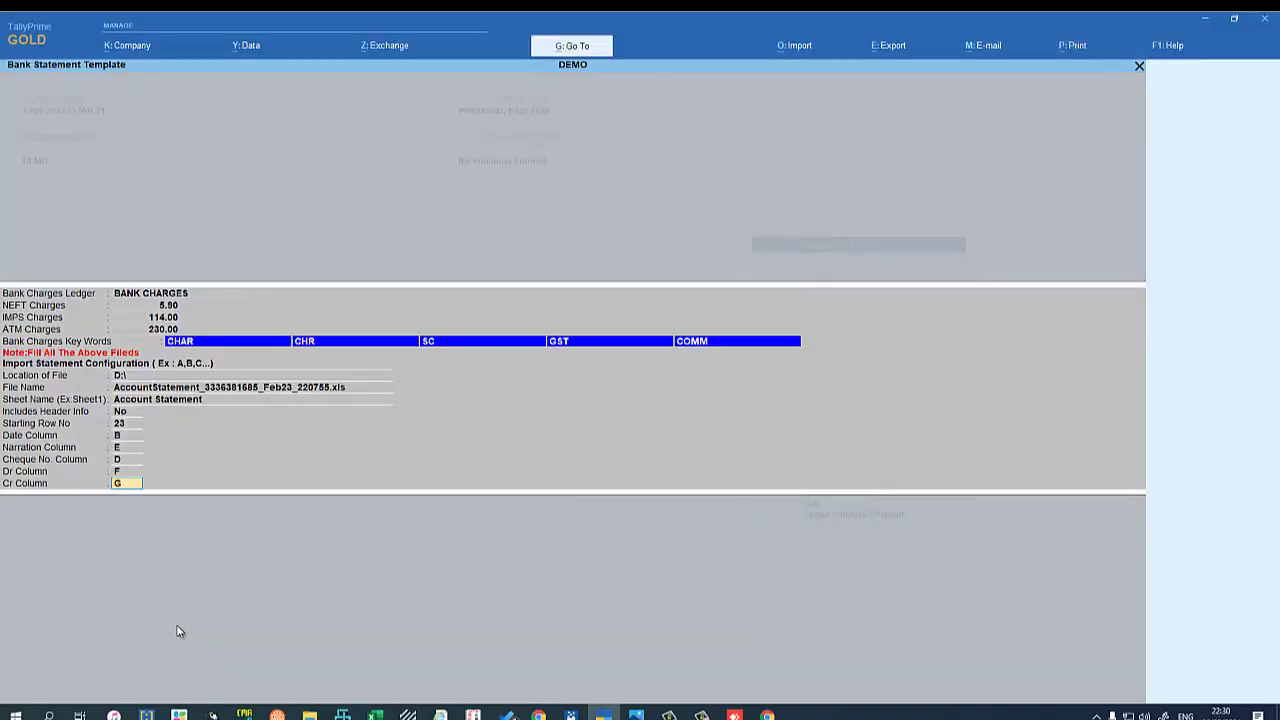
{"action": "key", "text": "Return"}
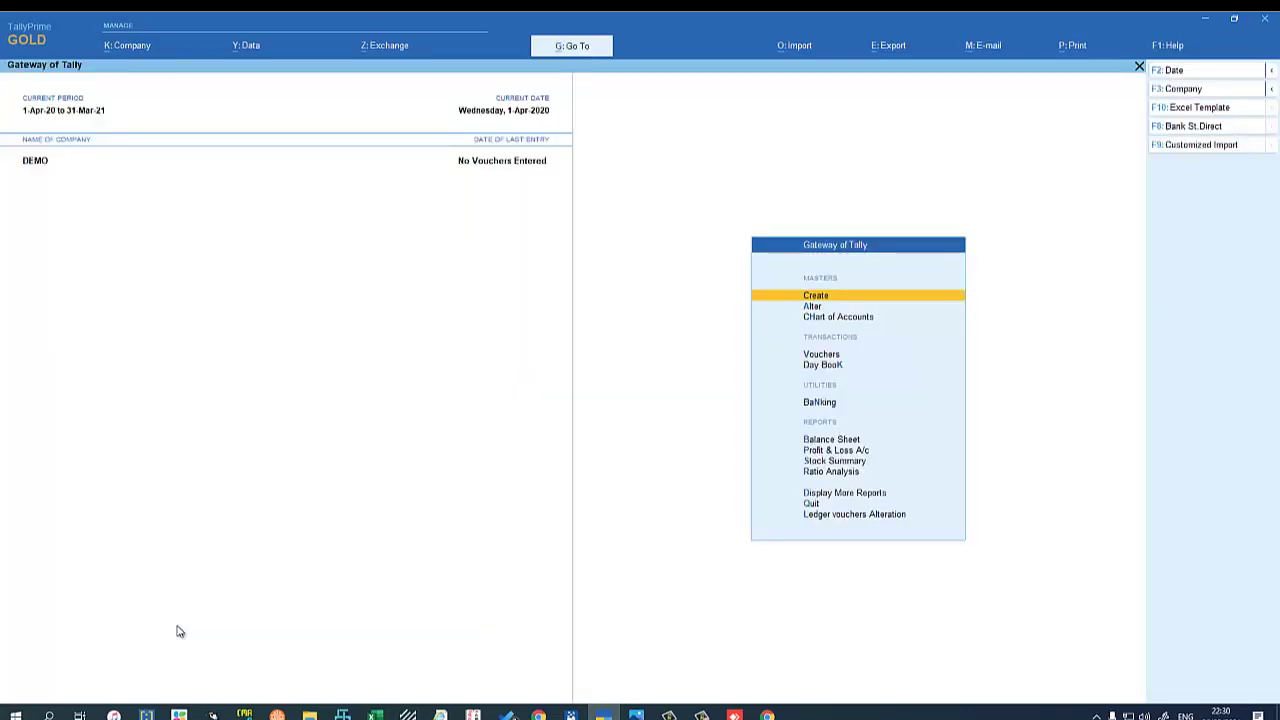
- Import the bank statement entries for the CBI ledger from the Feb23 account statement .xls in D:\
{"action": "left_click", "coordinate": [1186, 151]}
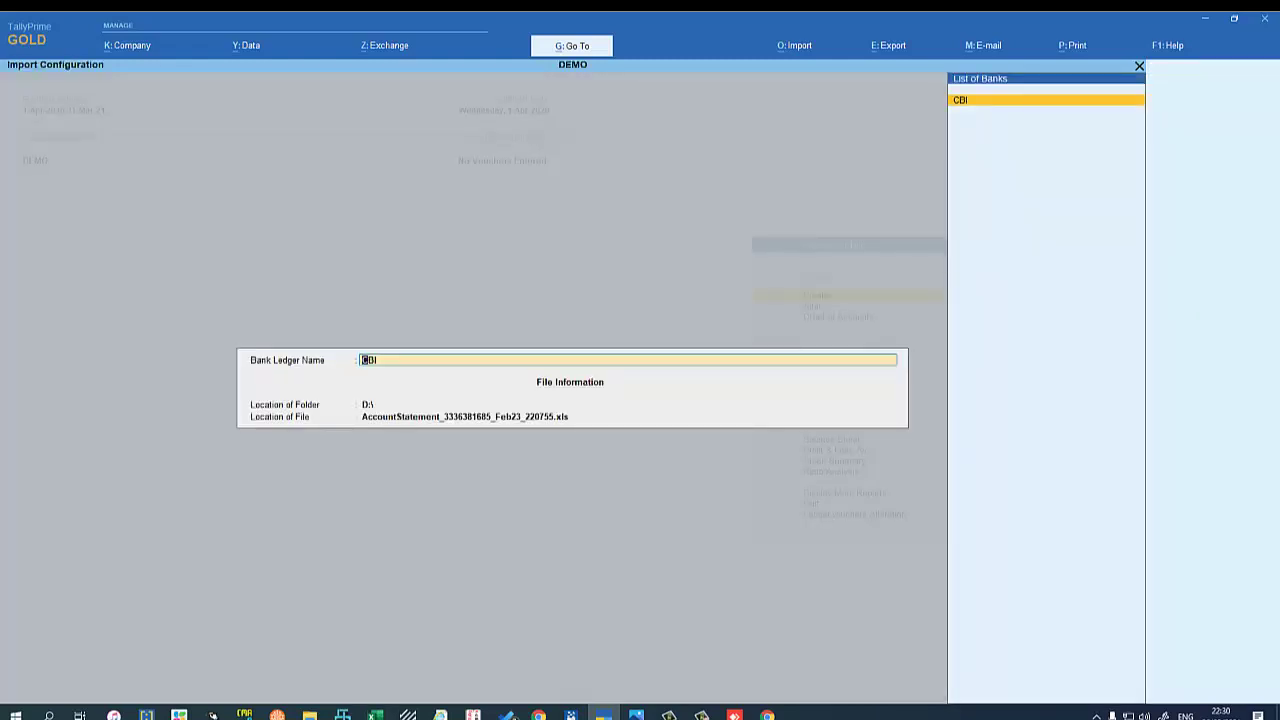
{"action": "key", "text": "Return"}
{"action": "key", "text": "Return"}
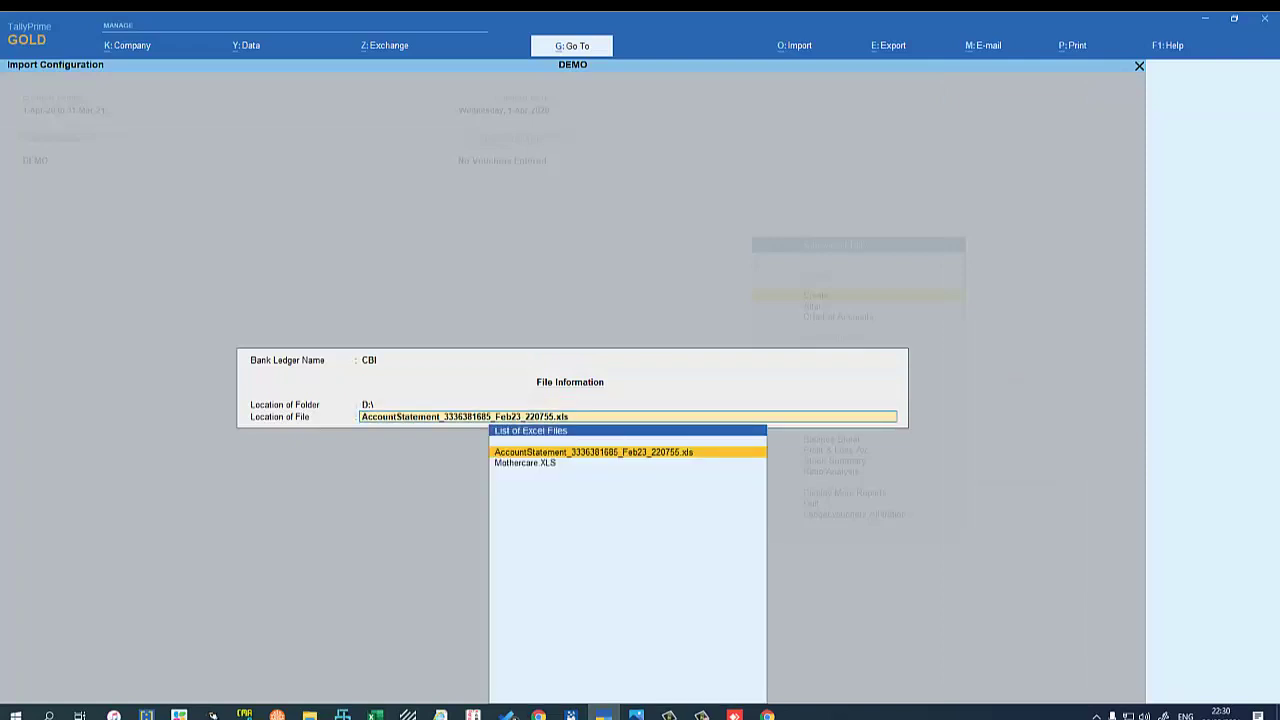
{"action": "key", "text": "Return"}
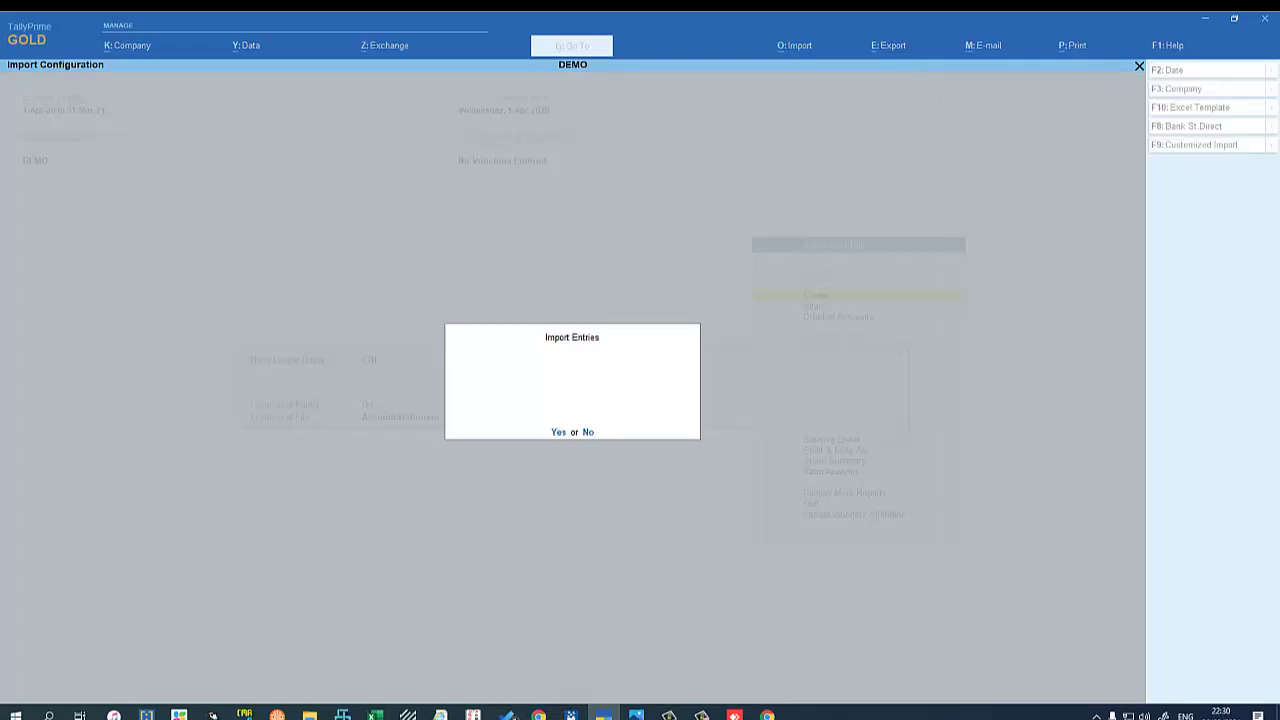
{"action": "key", "text": "Return"}
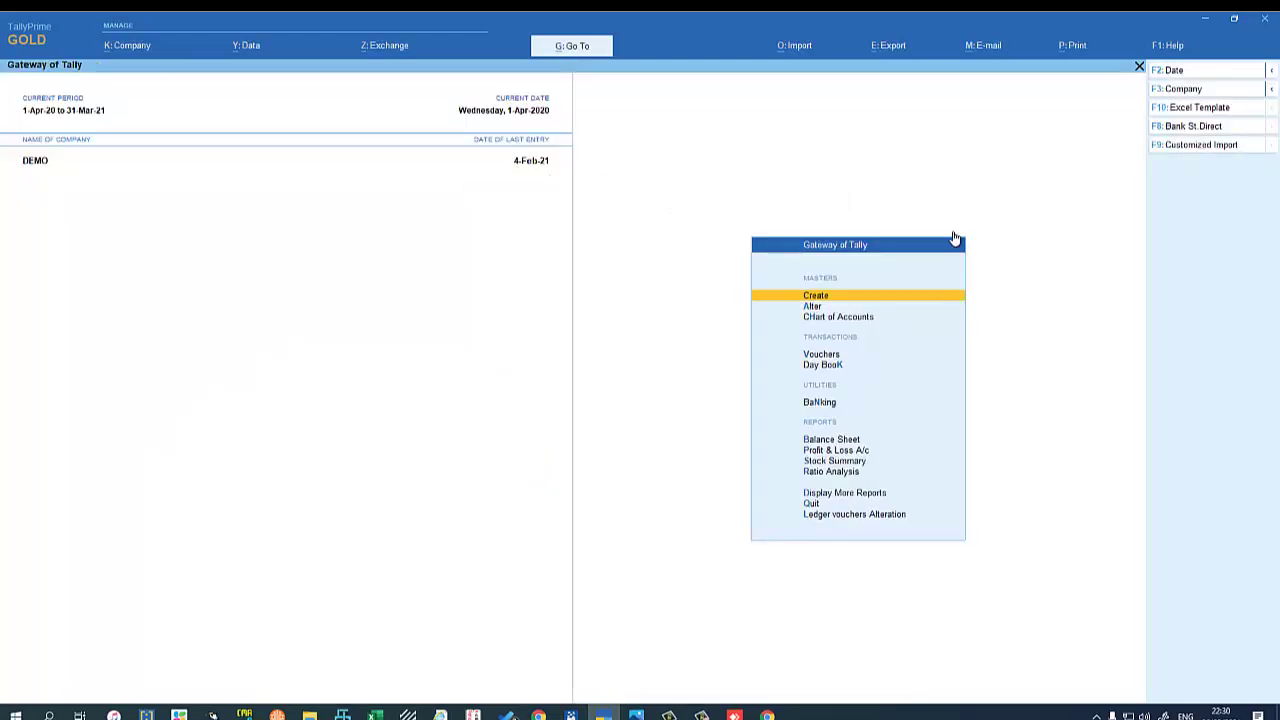
- Open the CBI ledger's February 2021 vouchers from the Cash/Bank summary
{"action": "key", "text": "d"}
{"action": "key", "text": "a"}
{"action": "key", "text": "c"}
{"action": "key", "text": "Down"}
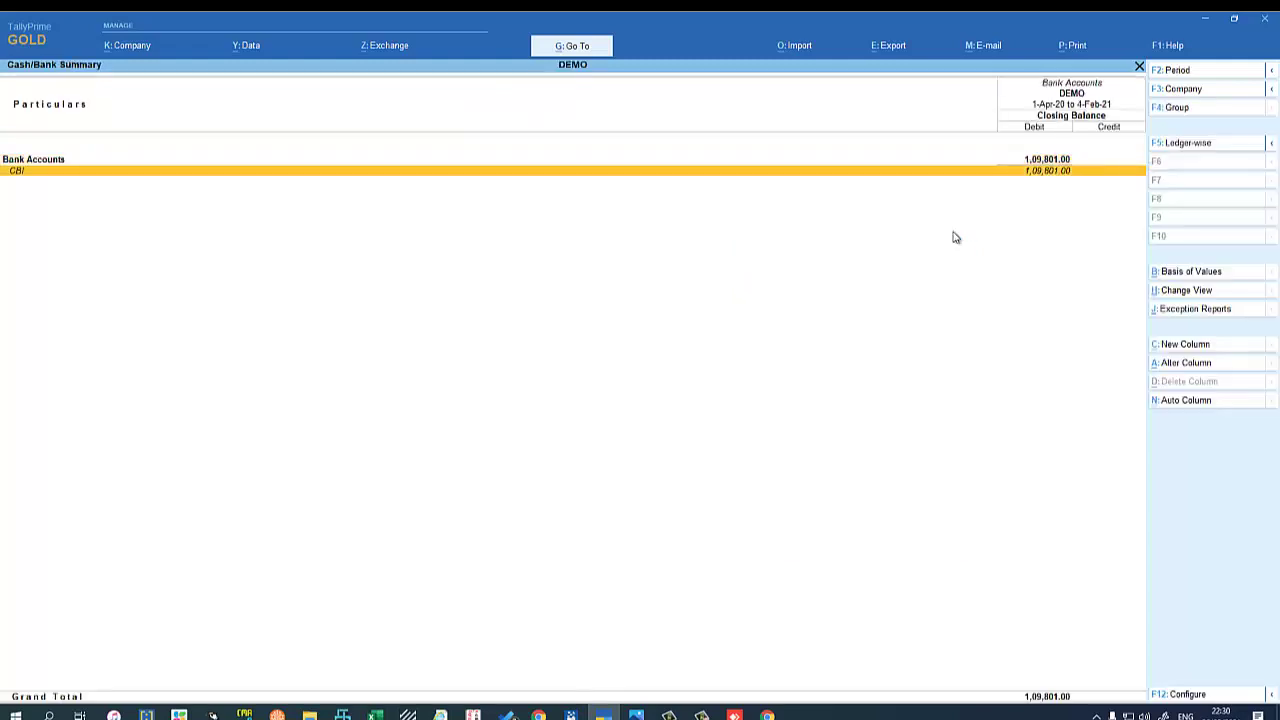
{"action": "key", "text": "Return"}
{"action": "key", "text": "Return"}
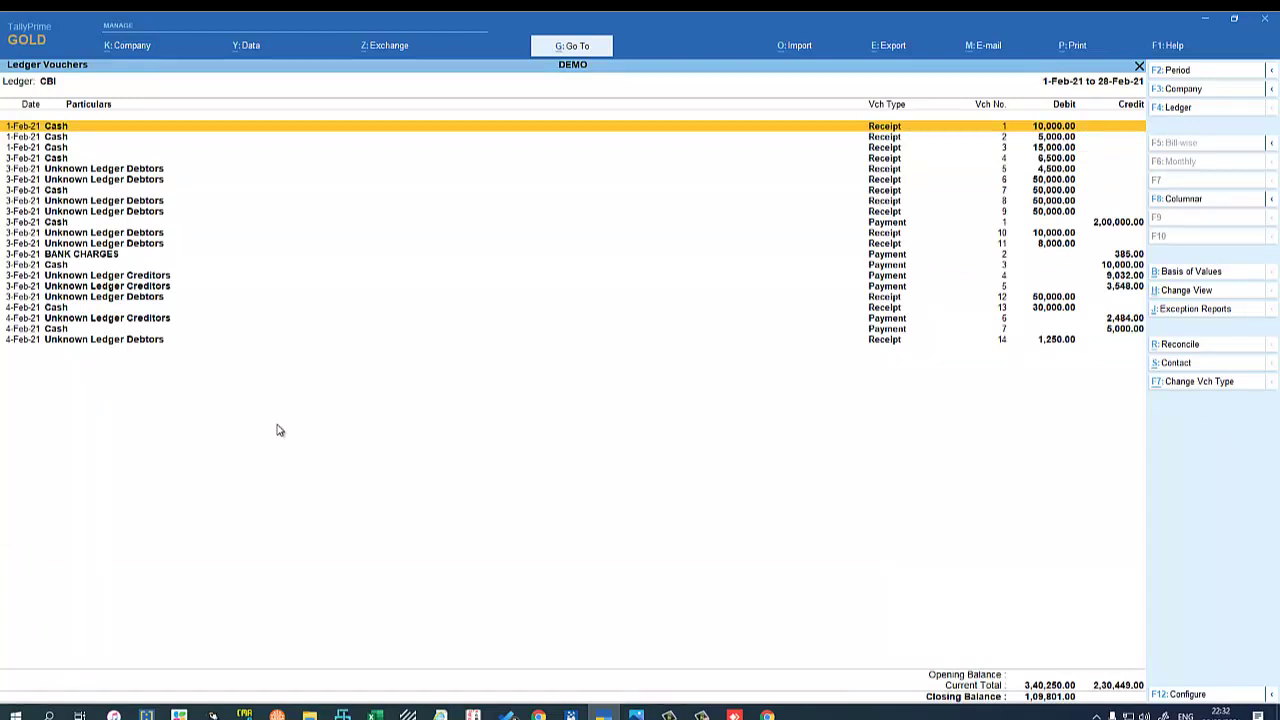
- Select the two 3-Feb-21 Unknown Ledger Creditors payments of 9,032.00 and 3,548.00 in the CBI ledger
{"action": "key", "text": "Down"}
{"action": "key", "text": "Down"}
{"action": "key", "text": "Down"}
{"action": "key", "text": "Down"}
{"action": "key", "text": "Down"}
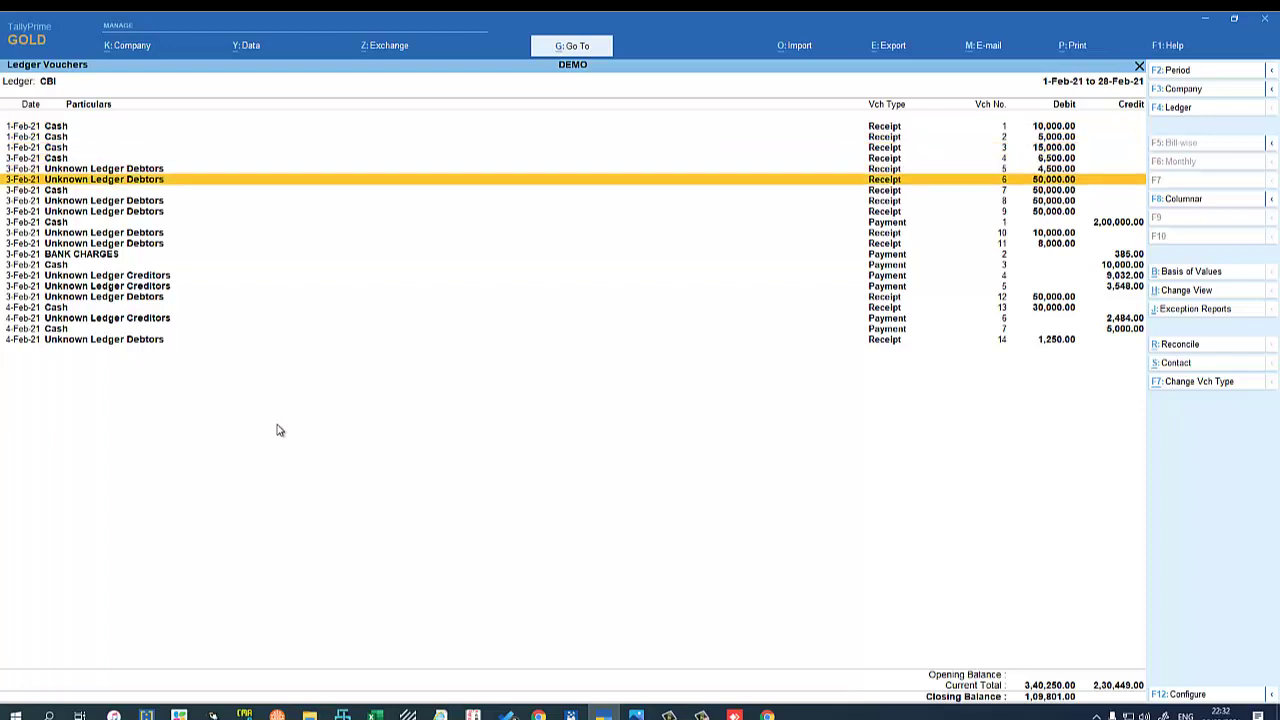
{"action": "key", "text": "Down"}
{"action": "key", "text": "Down"}
{"action": "key", "text": "Down"}
{"action": "key", "text": "Down"}
{"action": "key", "text": "Down"}
{"action": "key", "text": "Down"}
{"action": "key", "text": "Down"}
{"action": "key", "text": "Down"}
{"action": "key", "text": "Down"}
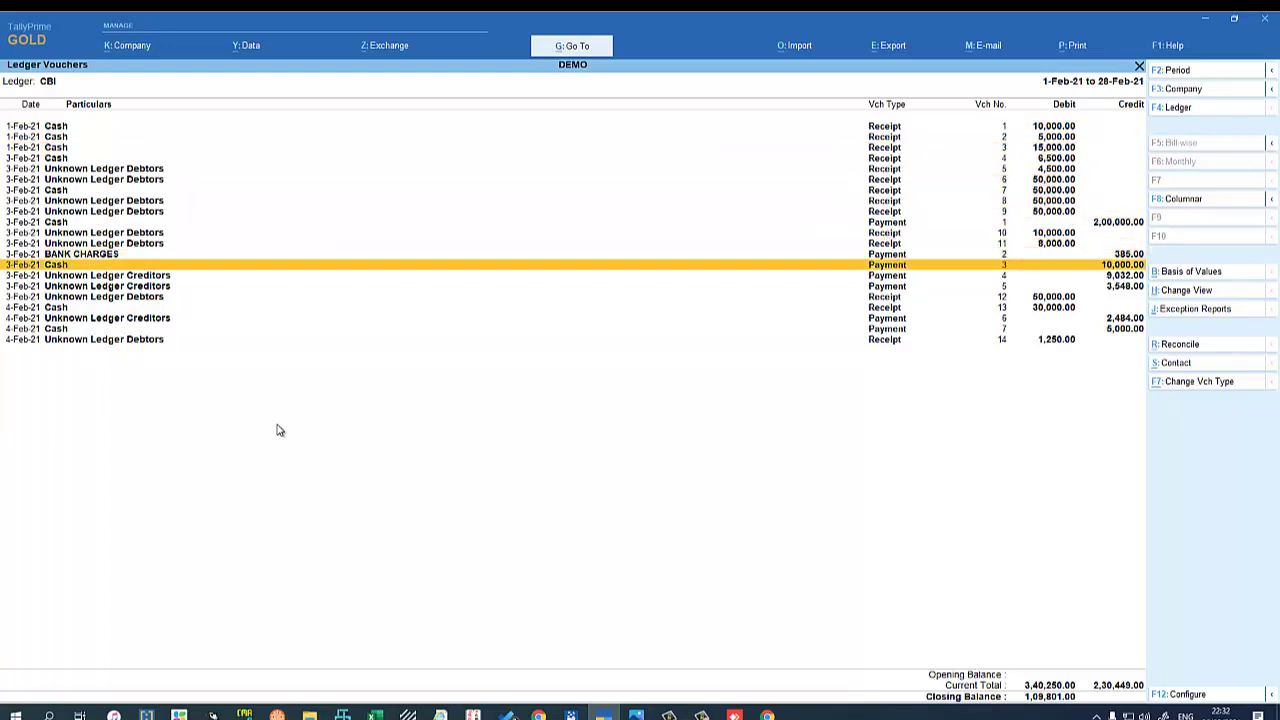
{"action": "key", "text": "space"}
{"action": "key", "text": "Down"}
{"action": "key", "text": "space"}
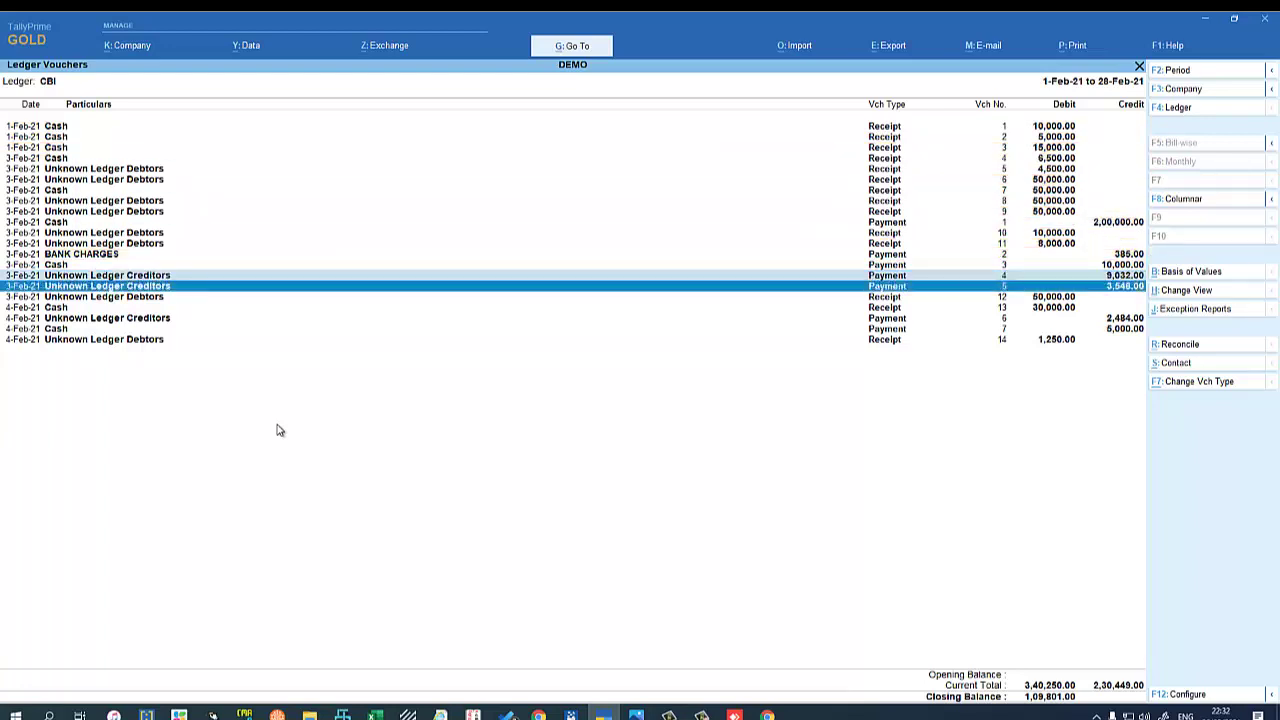
- Add the two Unknown Ledger Debtors receipts with voucher numbers 8 and 9 to the selection
{"action": "key", "text": "Up"}
{"action": "key", "text": "Up"}
{"action": "key", "text": "Up"}
{"action": "key", "text": "Up"}
{"action": "key", "text": "Up"}
{"action": "key", "text": "Up"}
{"action": "key", "text": "Up"}
{"action": "key", "text": "Up"}
{"action": "key", "text": "space"}
{"action": "key", "text": "Down"}
{"action": "key", "text": "space"}
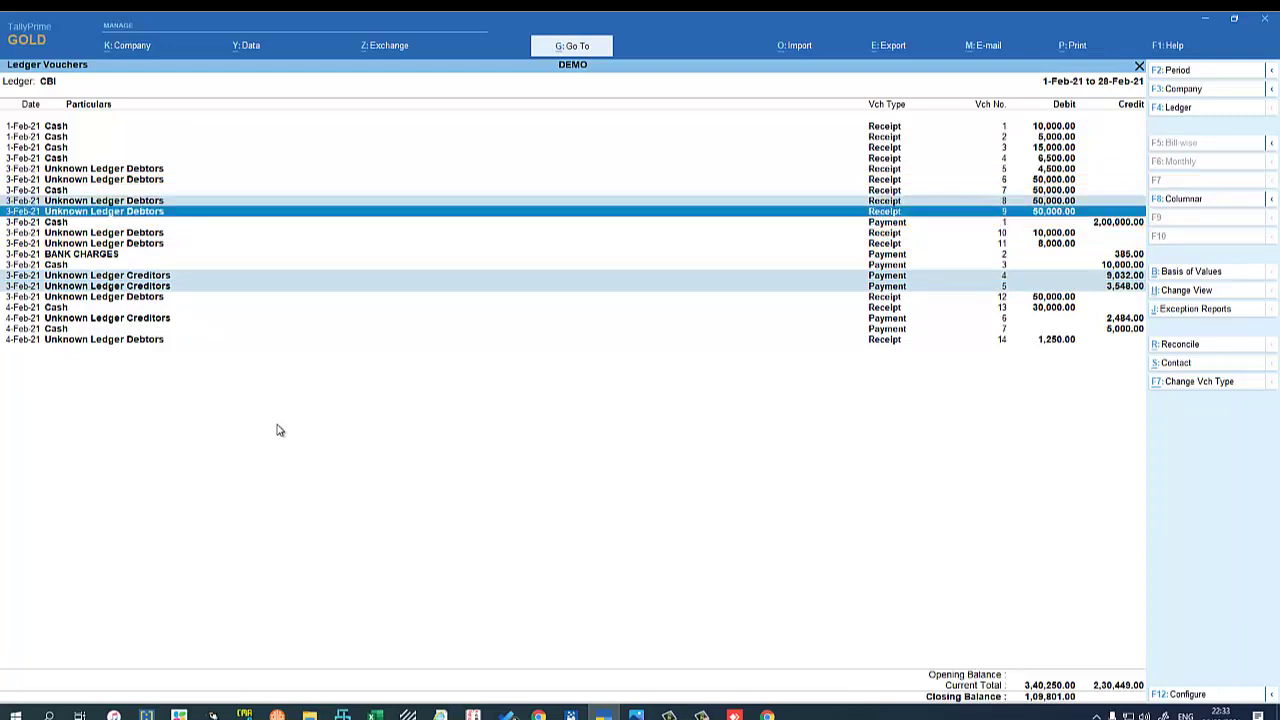
- Clear the selection of all vouchers and return to the first entry in the CBI ledger
{"action": "key", "text": "Up"}
{"action": "key", "text": "Up"}
{"action": "key", "text": "Up"}
{"action": "key", "text": "Up"}
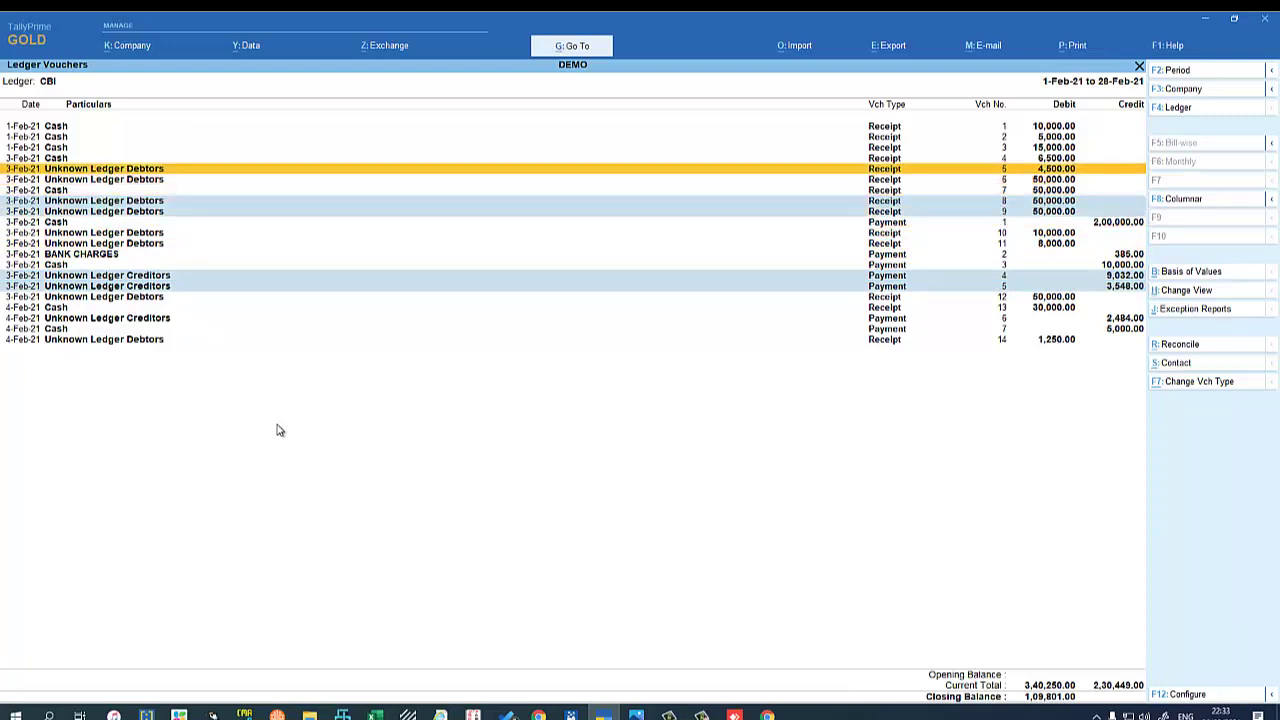
{"action": "key", "text": "Down"}
{"action": "key", "text": "Down"}
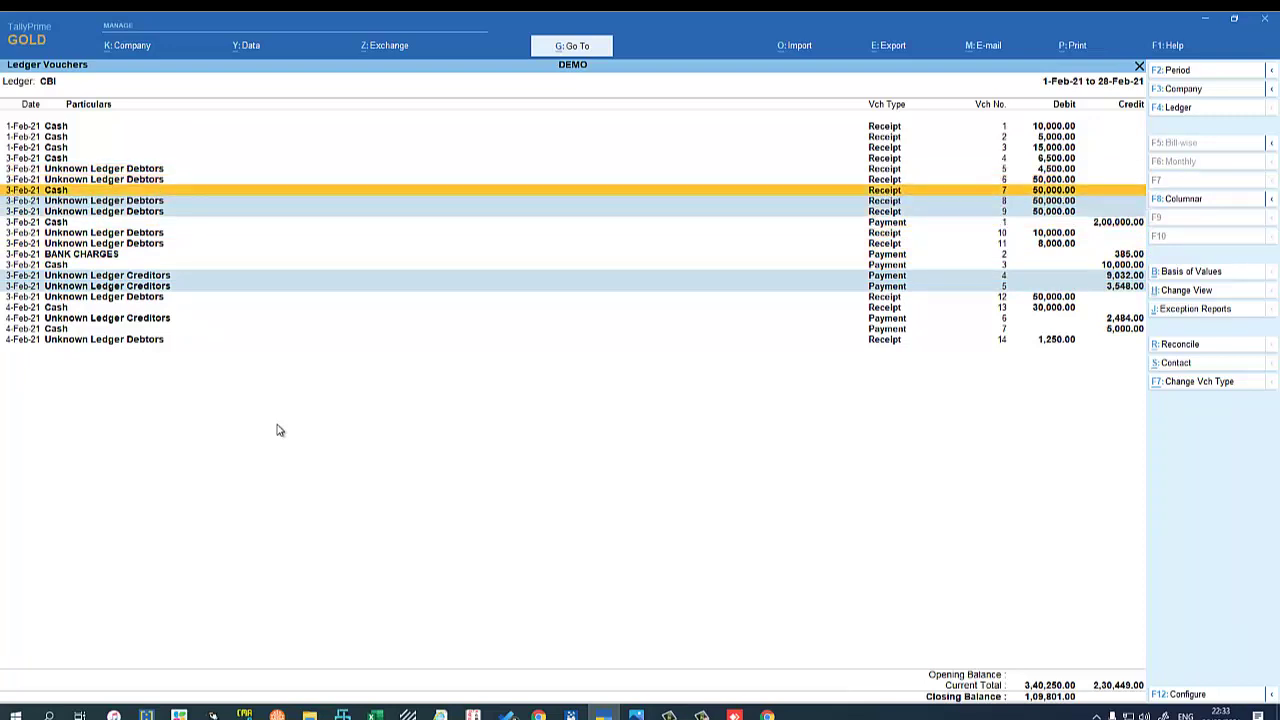
{"action": "key", "text": "ctrl+space"}
{"action": "key", "text": "ctrl+space"}
{"action": "key", "text": "Up"}
{"action": "key", "text": "Up"}
{"action": "key", "text": "Up"}
{"action": "key", "text": "Up"}
{"action": "key", "text": "Up"}
{"action": "key", "text": "Up"}
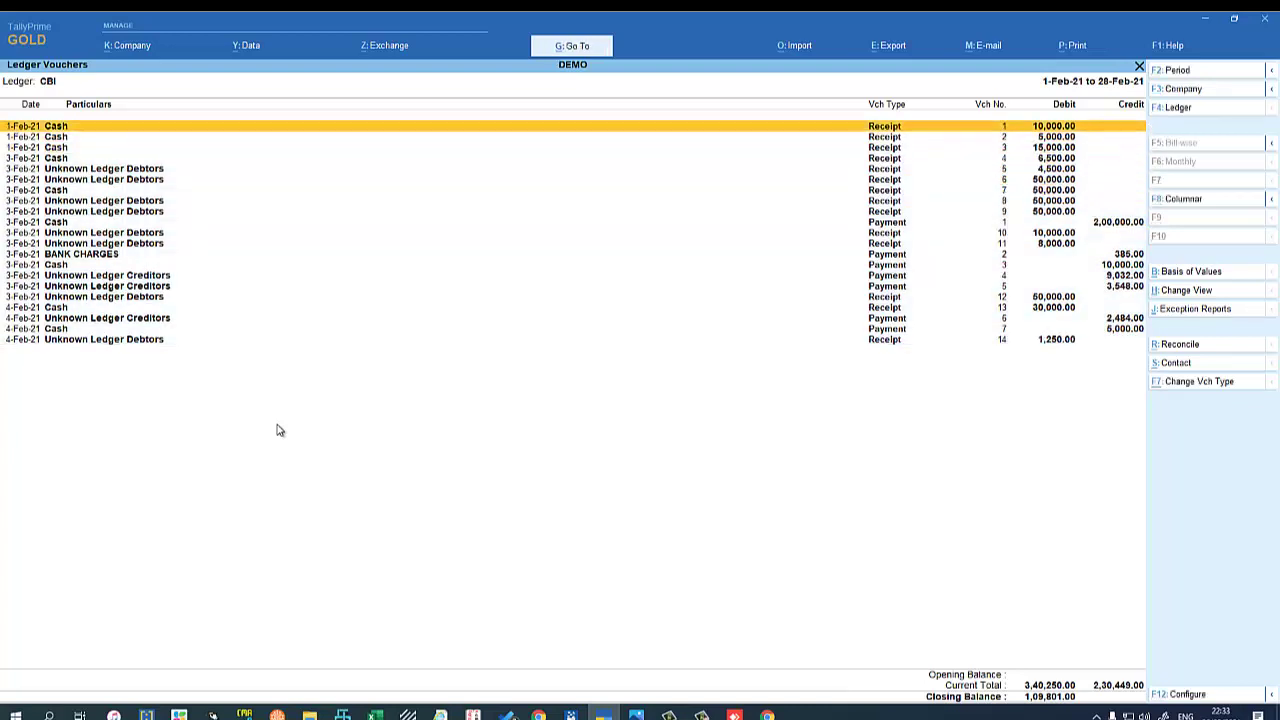
{"action": "key", "text": "Down"}
{"action": "key", "text": "Down"}
{"action": "key", "text": "Down"}
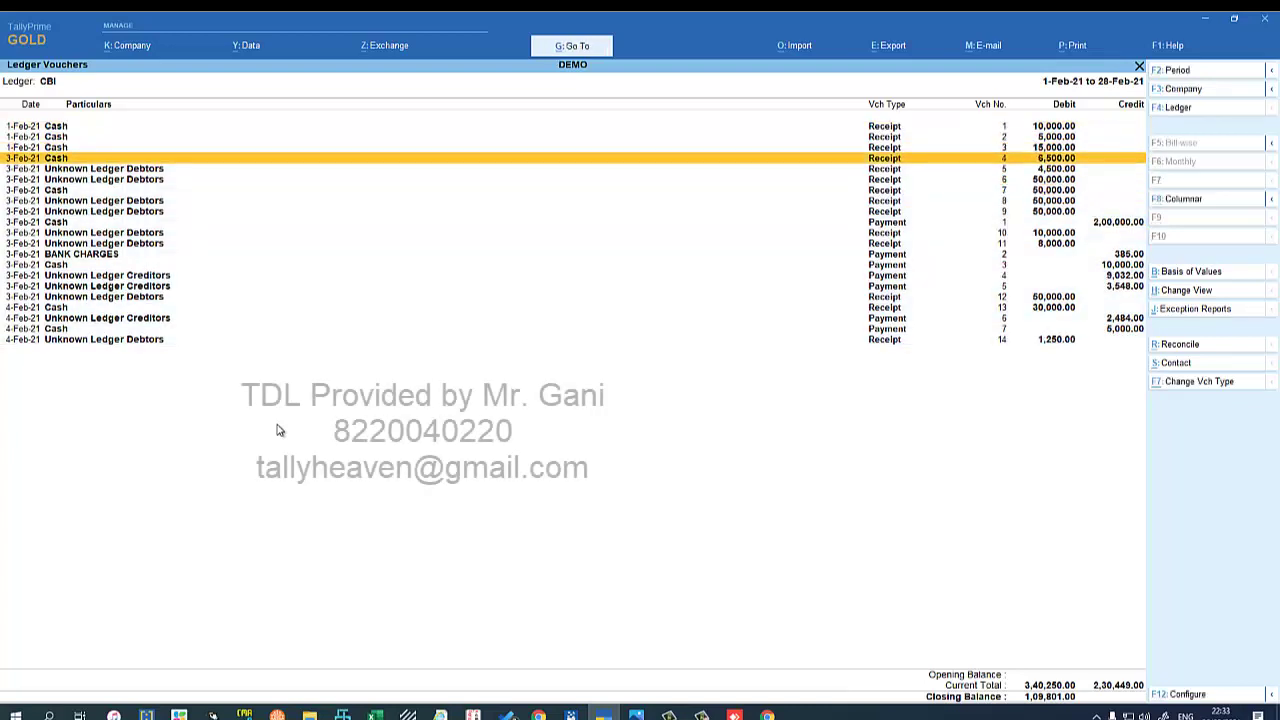
{"action": "key", "text": "Up"}
{"action": "key", "text": "Up"}
{"action": "key", "text": "Up"}
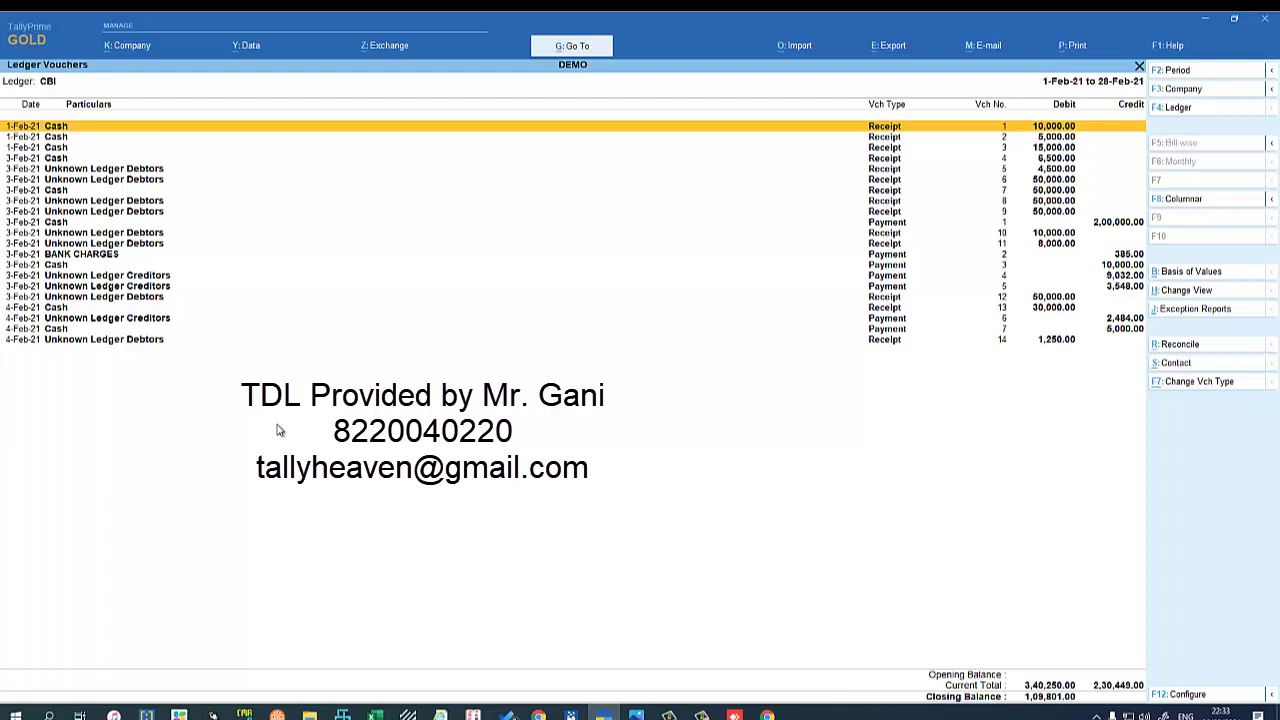
- Change the voucher type of the 1-Feb-21 Cash receipt of 10,000.00 to Contra
{"action": "key", "text": "space"}
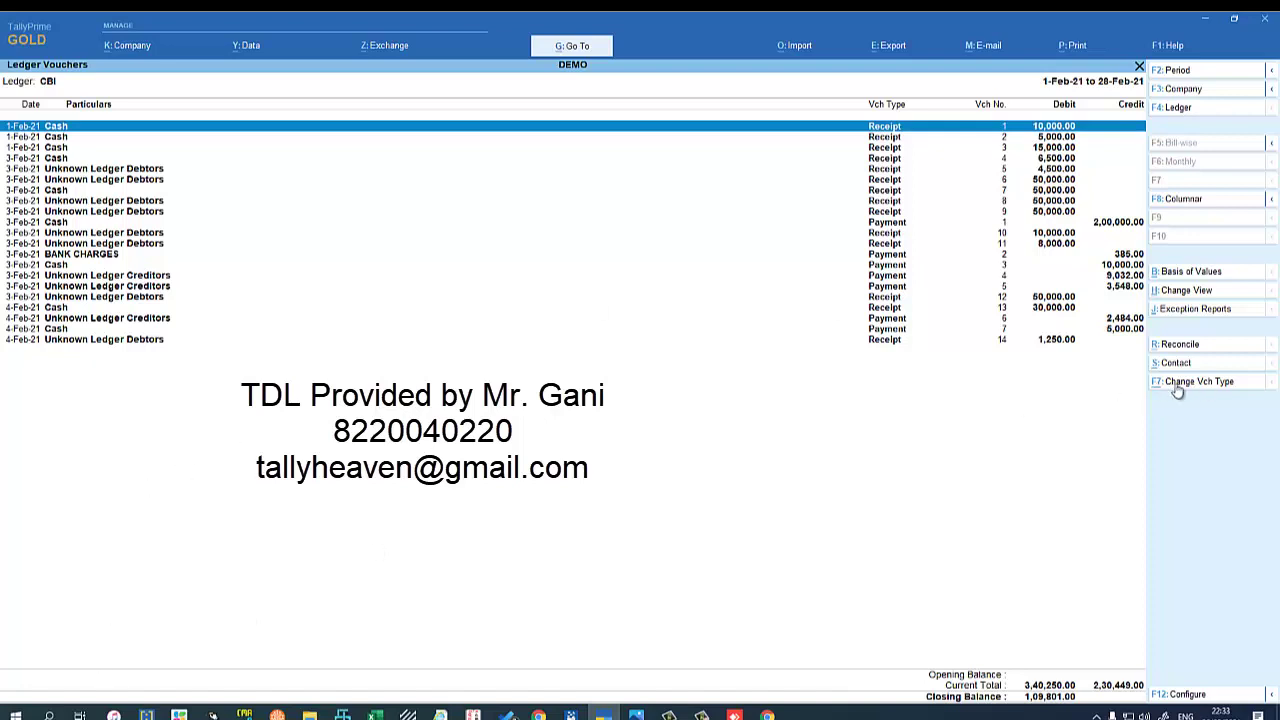
{"action": "left_click", "coordinate": [1205, 388]}
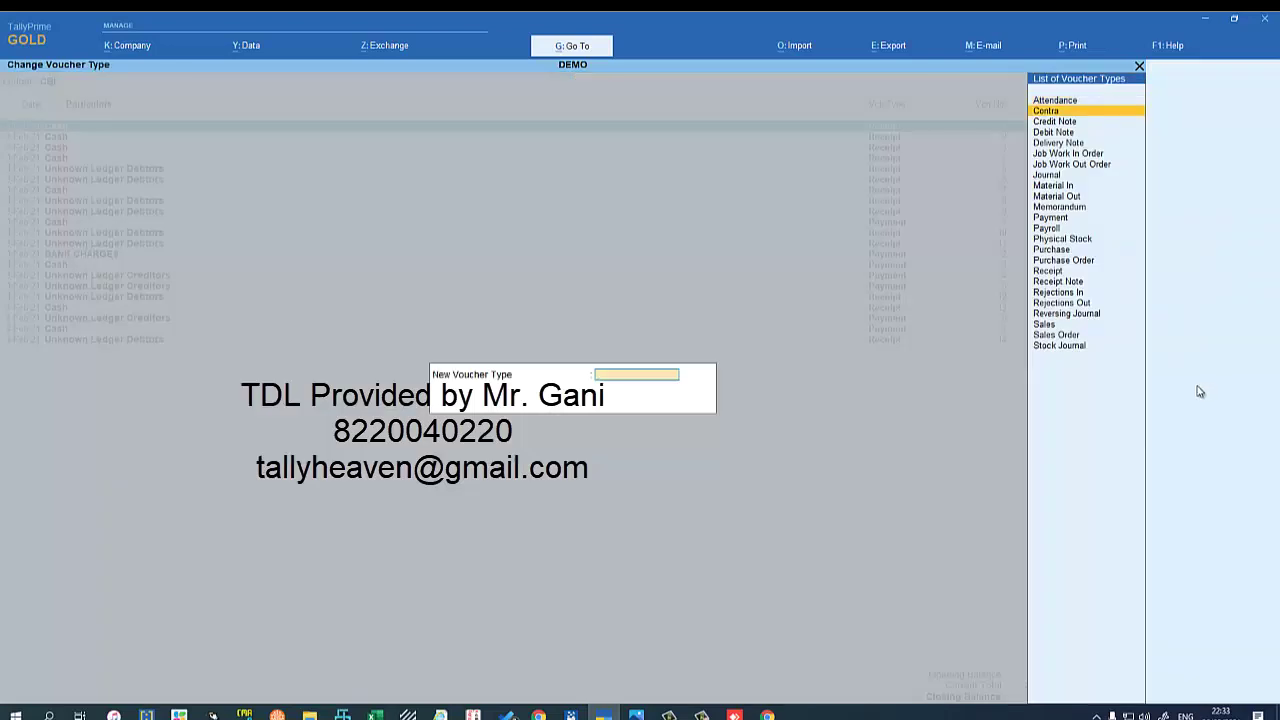
{"action": "key", "text": "Escape"}
- Change the voucher type of the Cash receipts of 5,000.00, 15,000.00 and 6,500.00 to Contra
{"action": "key", "text": "Down"}
{"action": "key", "text": "shift+Down"}
{"action": "key", "text": "shift+Down"}
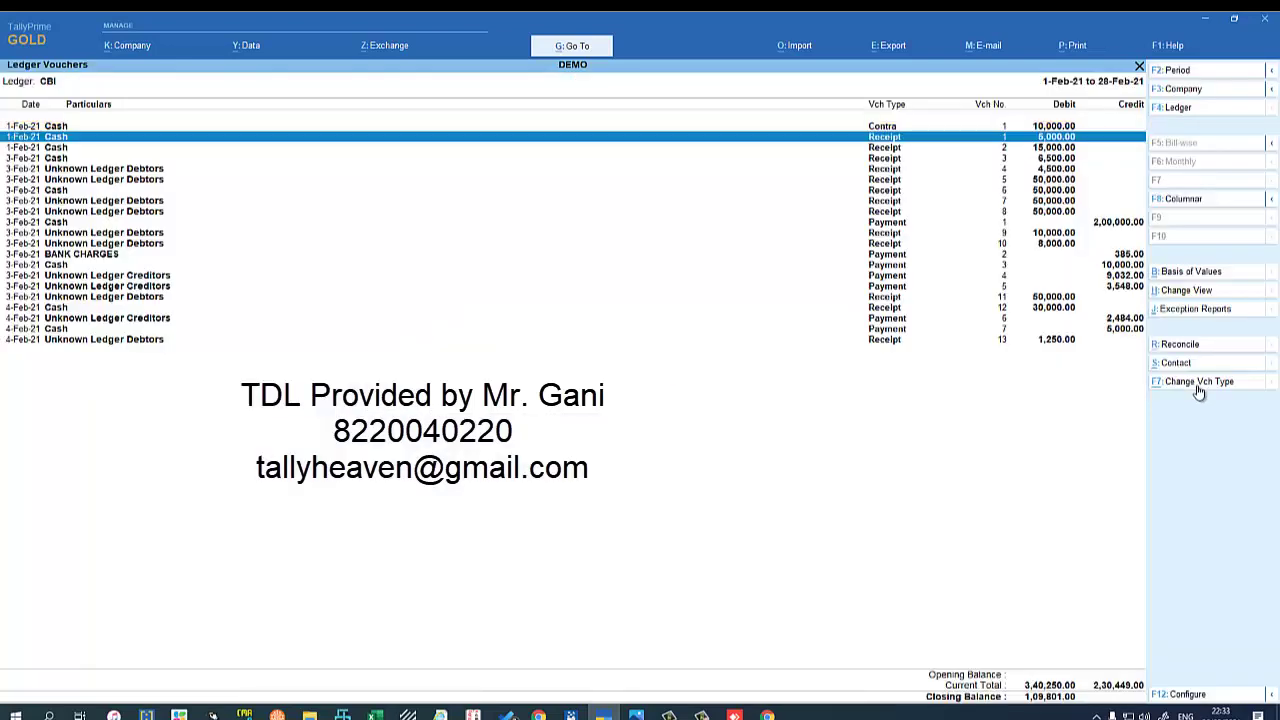
{"action": "left_click", "coordinate": [1199, 388]}
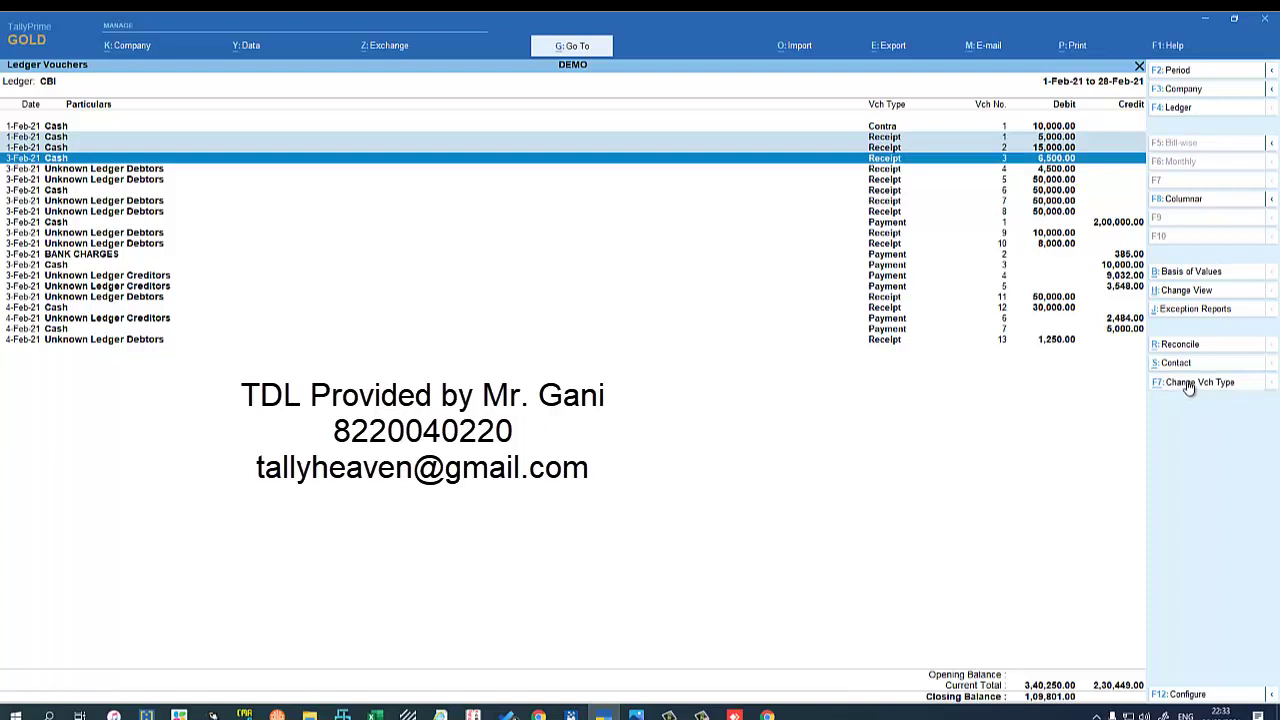
{"action": "key", "text": "Return"}
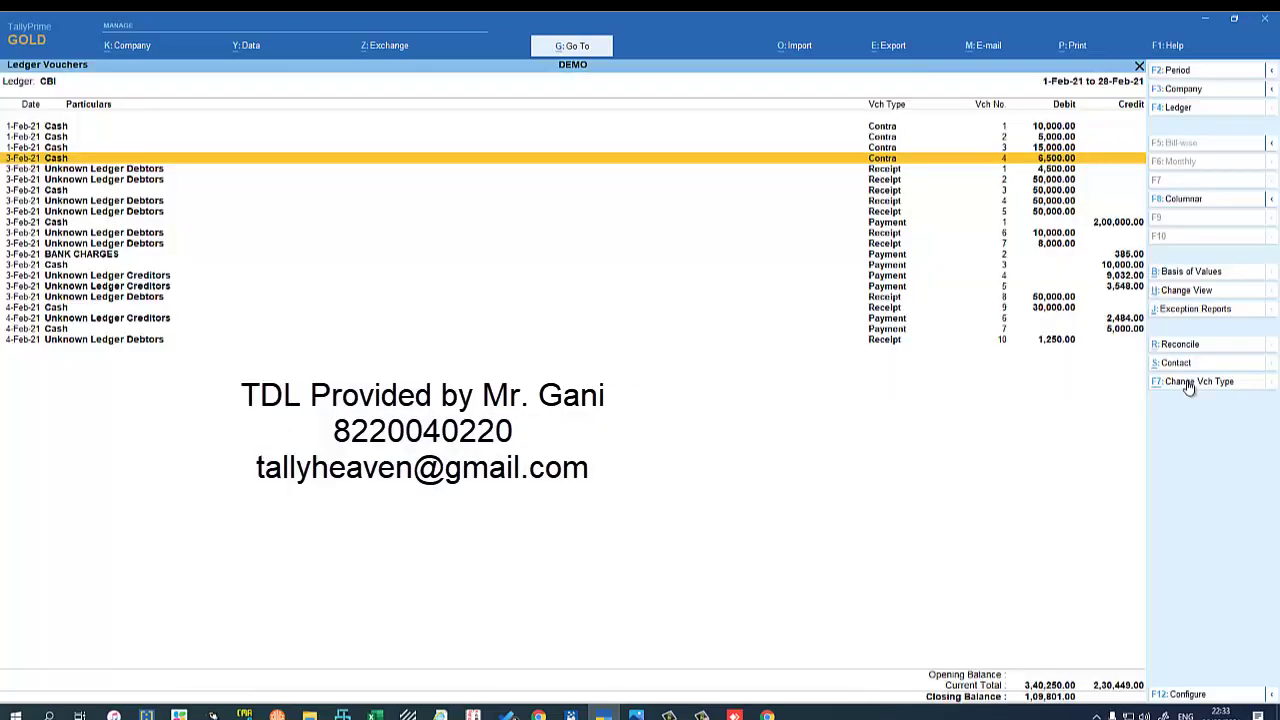
- Change the voucher type of the remaining 3-Feb-21 and 4-Feb-21 Cash receipts and payments in the CBI ledger to Contra
{"action": "key", "text": "Down"}
{"action": "key", "text": "Down"}
{"action": "key", "text": "Down"}
{"action": "key", "text": "space"}
{"action": "key", "text": "Down"}
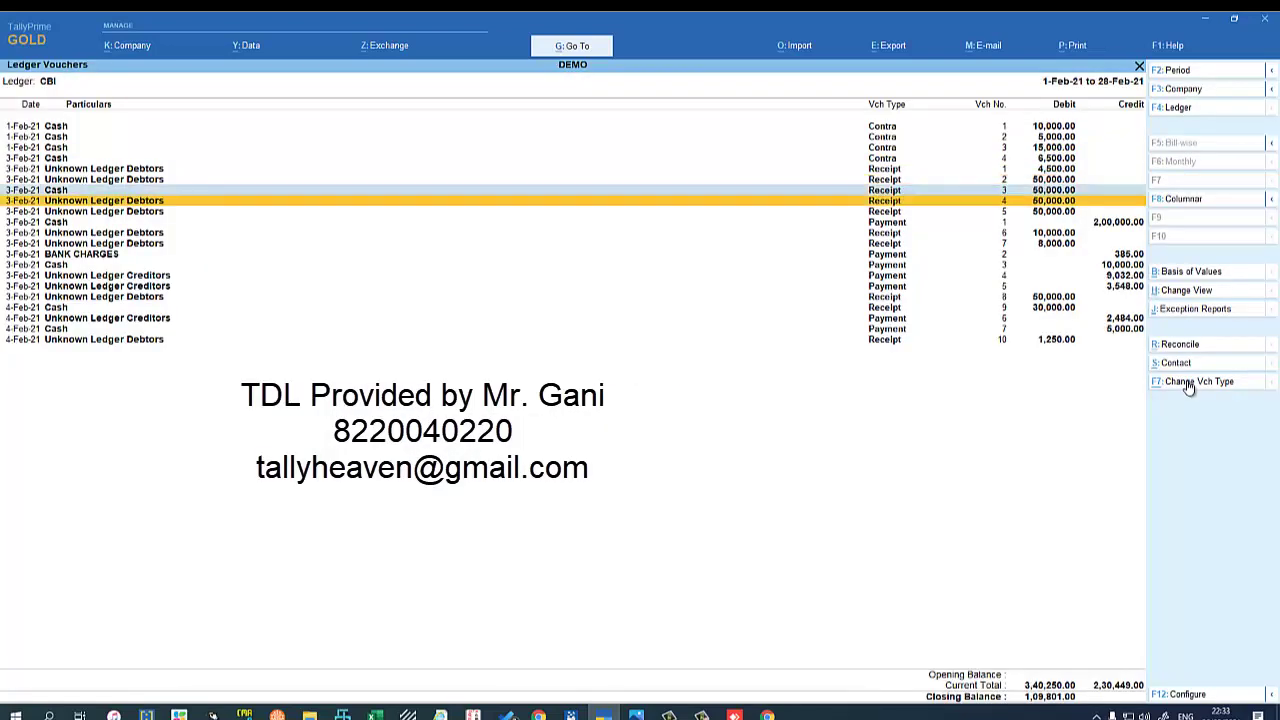
{"action": "key", "text": "Down"}
{"action": "key", "text": "Down"}
{"action": "key", "text": "space"}
{"action": "key", "text": "Down"}
{"action": "key", "text": "Down"}
{"action": "key", "text": "Down"}
{"action": "key", "text": "Down"}
{"action": "key", "text": "space"}
{"action": "key", "text": "Down"}
{"action": "key", "text": "Down"}
{"action": "key", "text": "Down"}
{"action": "key", "text": "Down"}
{"action": "key", "text": "space"}
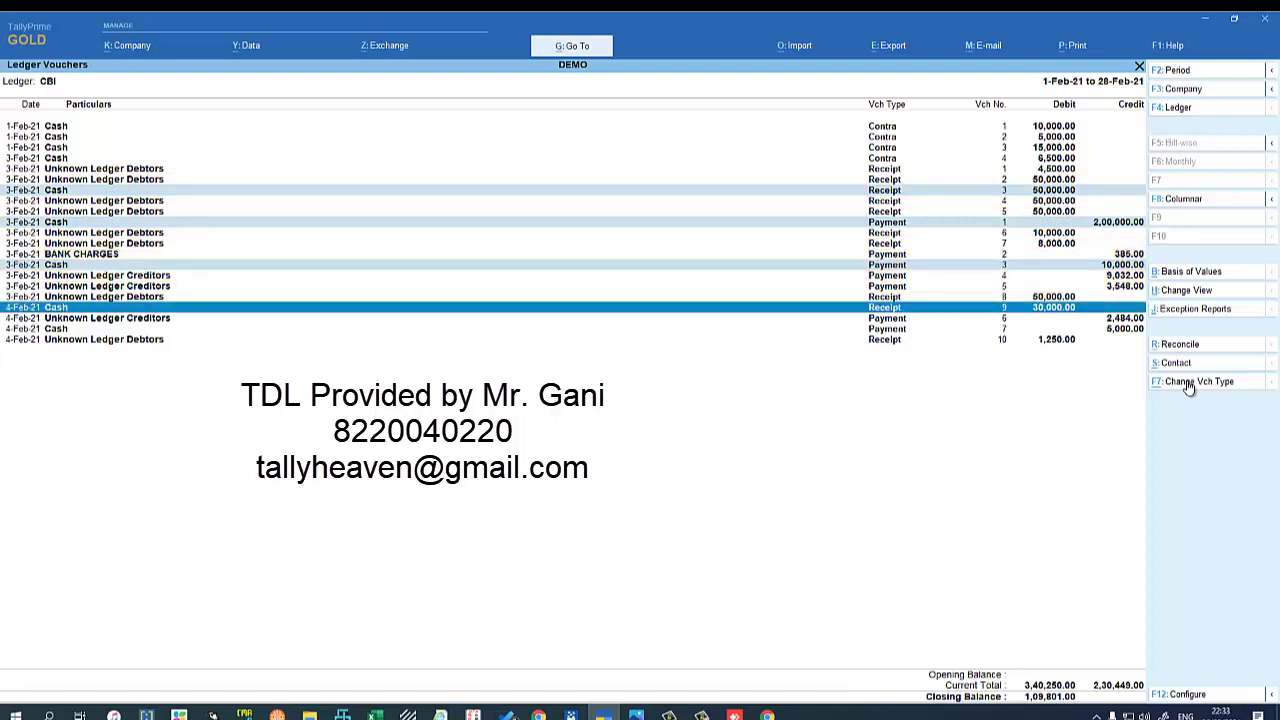
{"action": "key", "text": "Down"}
{"action": "key", "text": "Down"}
{"action": "key", "text": "space"}
{"action": "left_click", "coordinate": [1189, 384]}
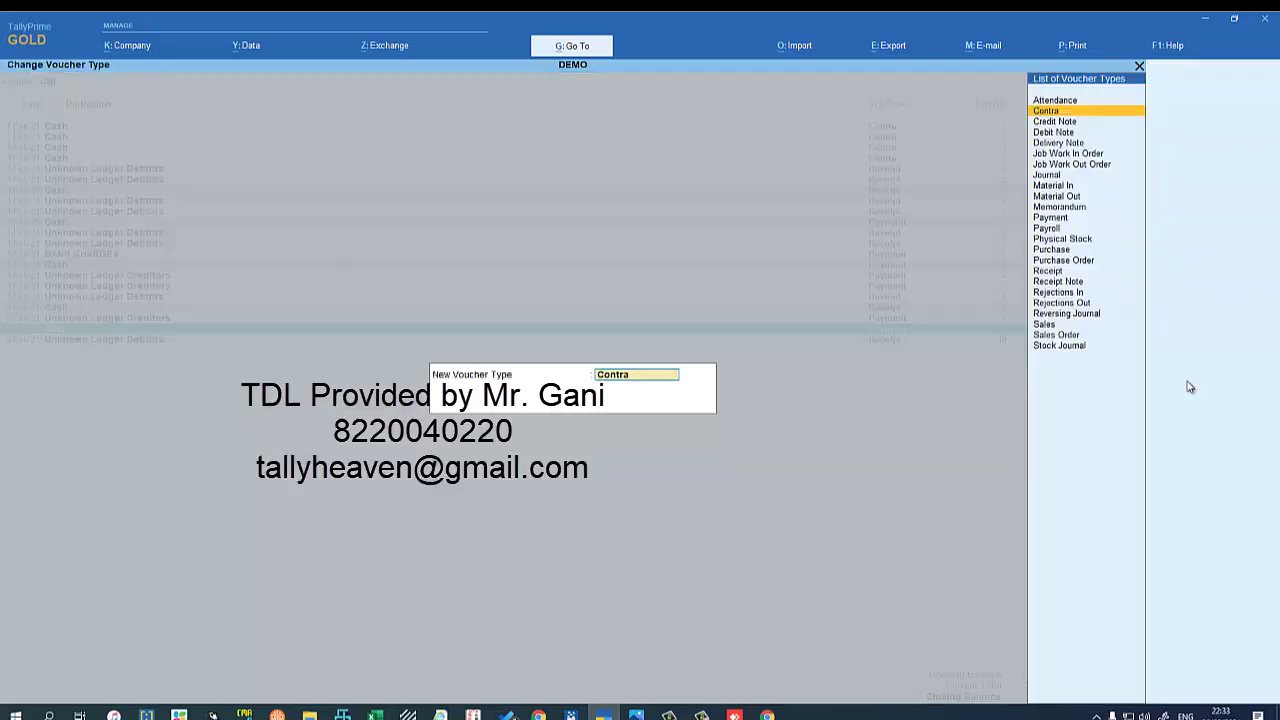
{"action": "key", "text": "Return"}
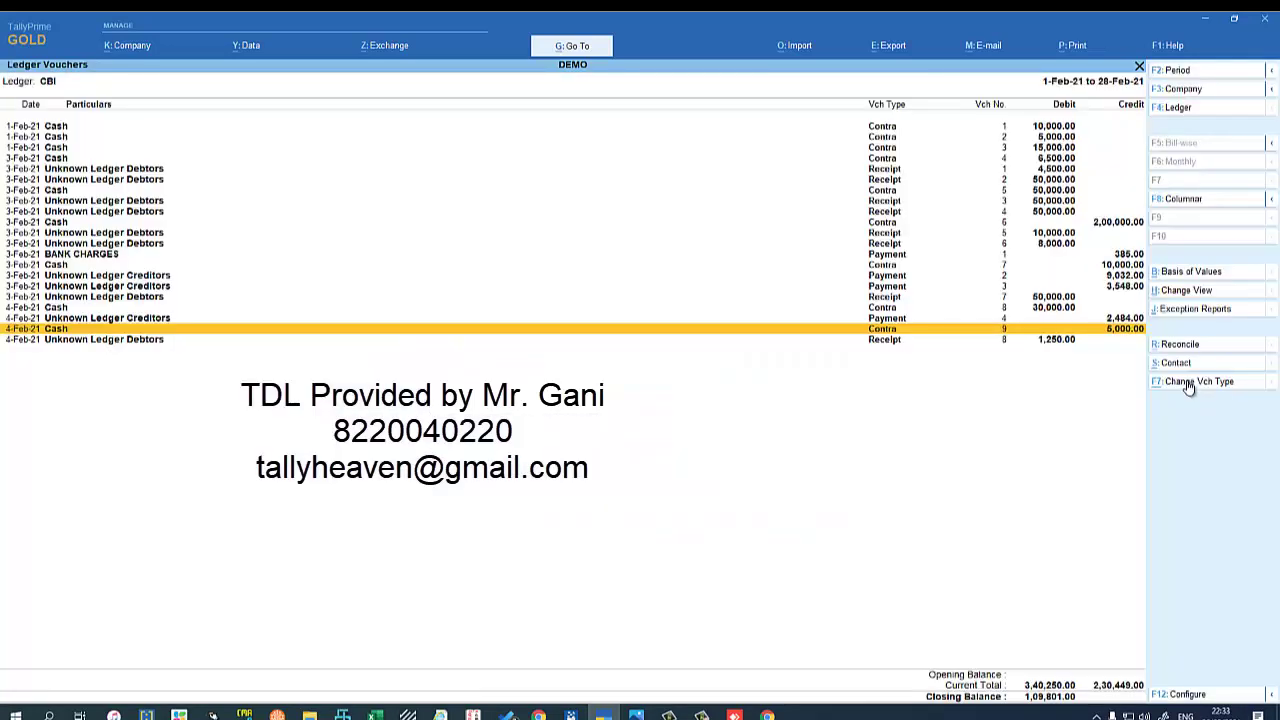
- Select the Cash vouchers of type Contra in the CBI ledger to review them, working back up to the first entry
{"action": "key", "text": "Up"}
{"action": "key", "text": "Up"}
{"action": "key", "text": "Up"}
{"action": "key", "text": "Up"}
{"action": "key", "text": "Up"}
{"action": "key", "text": "Up"}
{"action": "key", "text": "Up"}
{"action": "key", "text": "Up"}
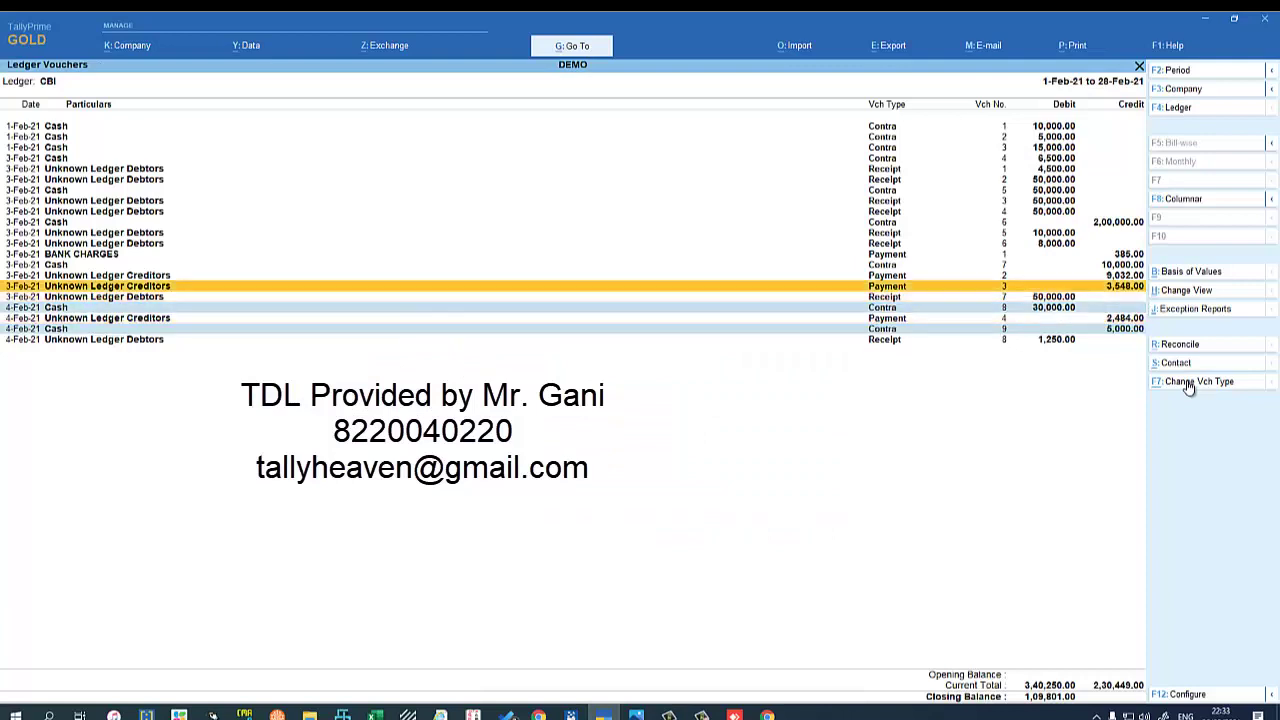
{"action": "key", "text": "Up"}
{"action": "key", "text": "Up"}
{"action": "key", "text": "space"}
{"action": "key", "text": "Up"}
{"action": "key", "text": "Up"}
{"action": "key", "text": "Up"}
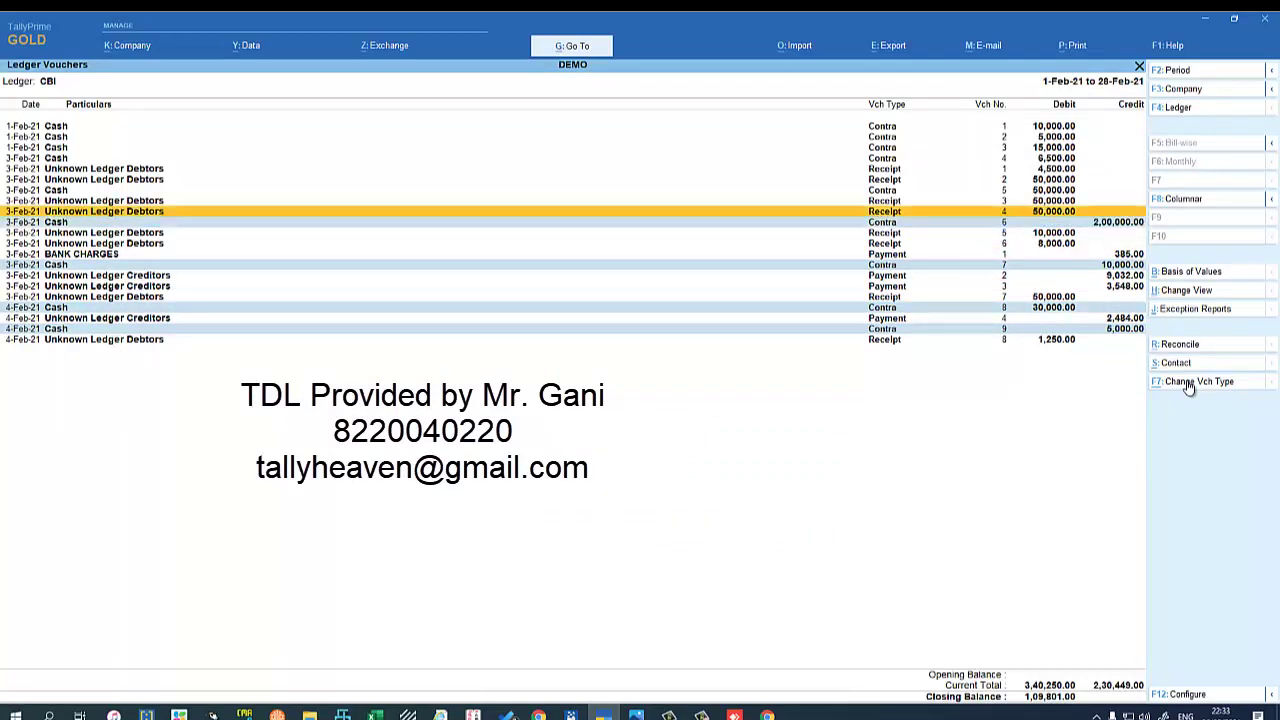
{"action": "key", "text": "space"}
{"action": "key", "text": "Up"}
{"action": "key", "text": "Up"}
{"action": "key", "text": "Up"}
{"action": "key", "text": "space"}
{"action": "key", "text": "Up"}
{"action": "key", "text": "space"}
{"action": "key", "text": "Up"}
{"action": "key", "text": "space"}
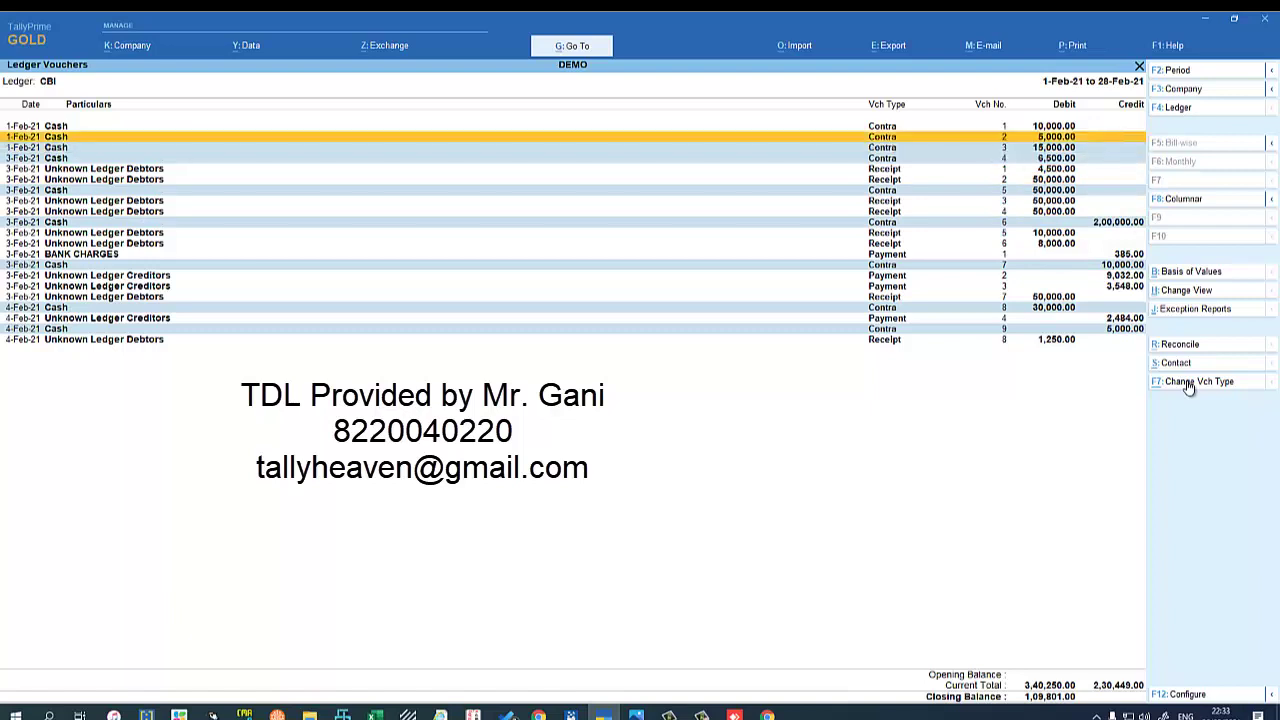
{"action": "key", "text": "Up"}
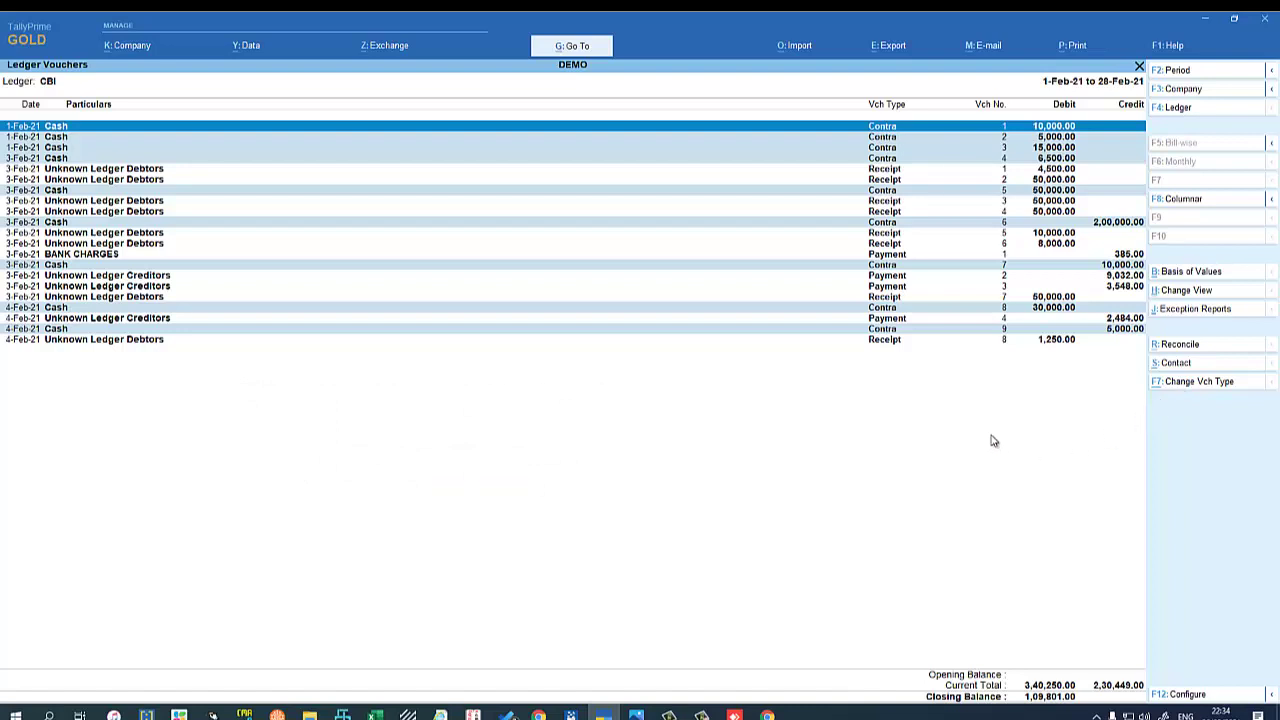
- Quit TallyPrime and close the account statement workbook without saving its changes
{"action": "key", "text": "Escape"}
{"action": "key", "text": "Escape"}
{"action": "key", "text": "Escape"}
{"action": "key", "text": "Escape"}
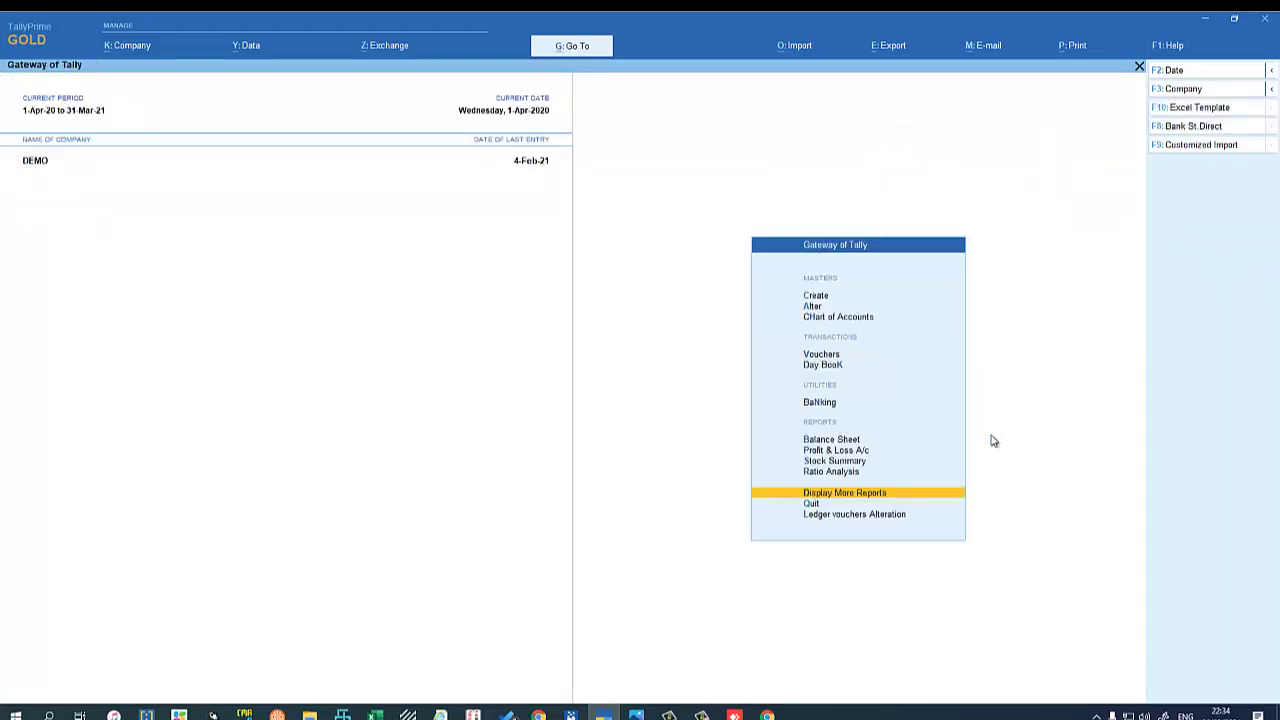
{"action": "key", "text": "Return"}
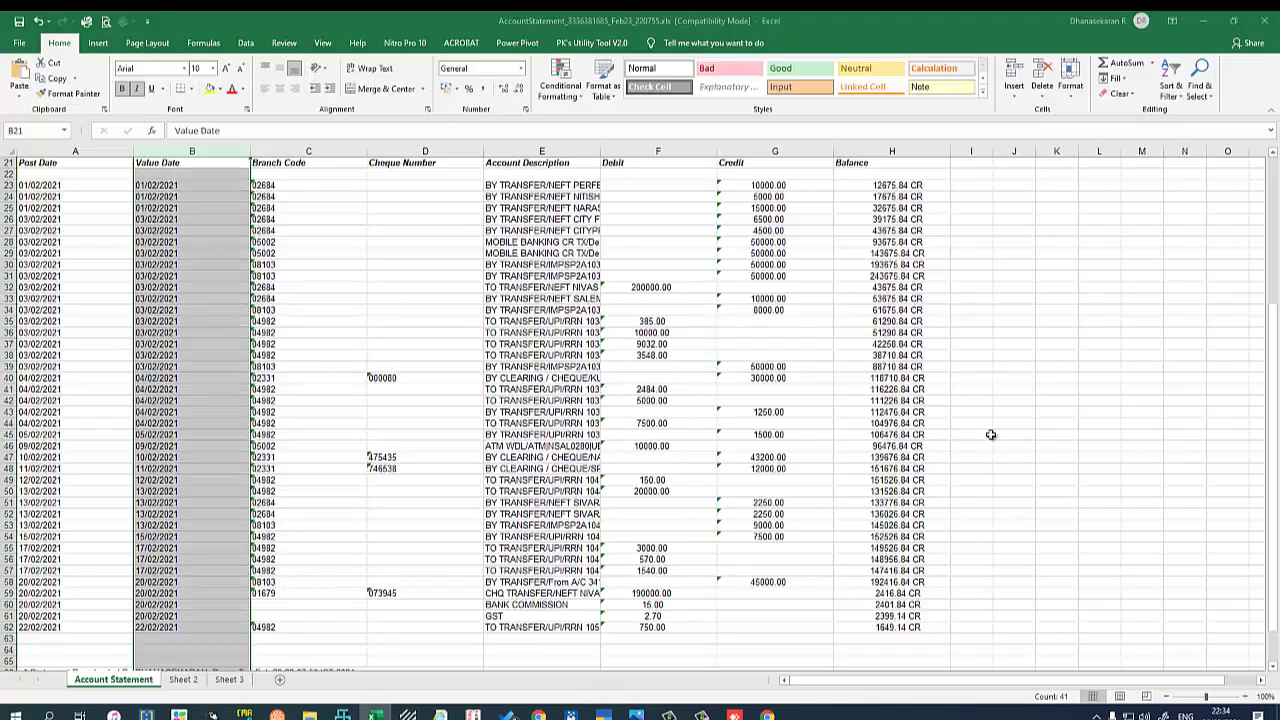
{"action": "left_click", "coordinate": [1269, 25]}
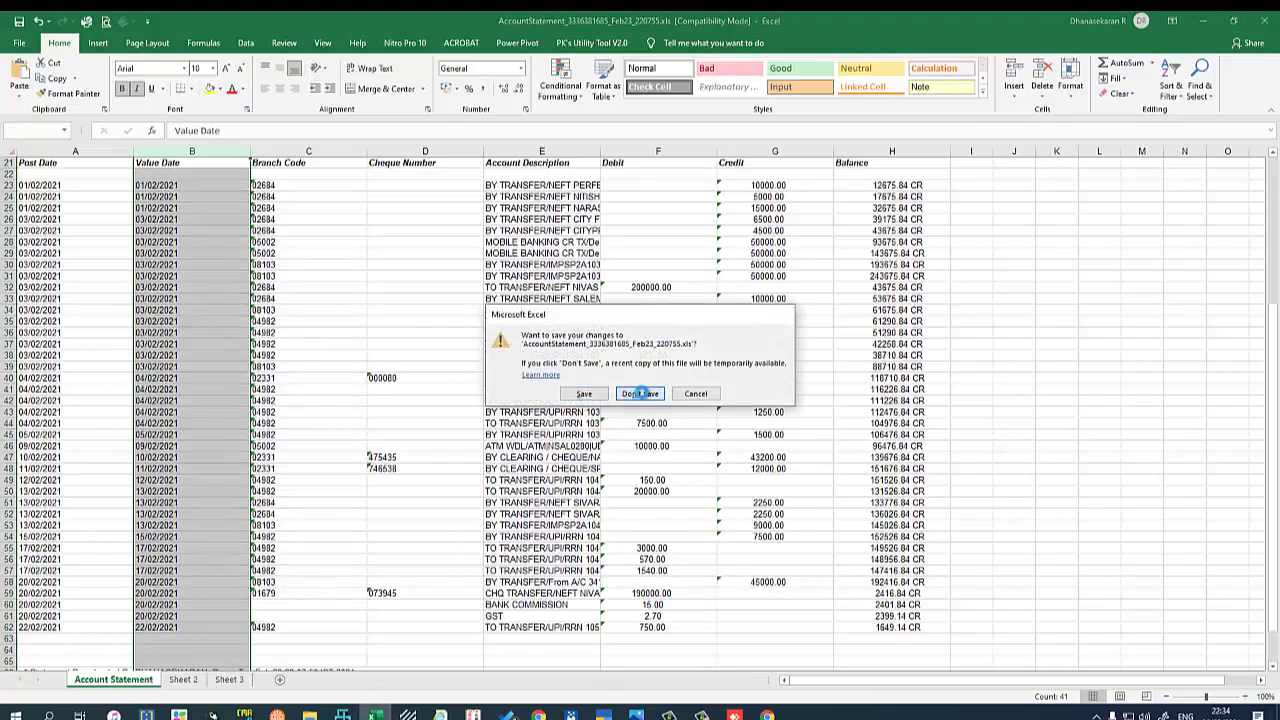
{"action": "left_click", "coordinate": [641, 396]}
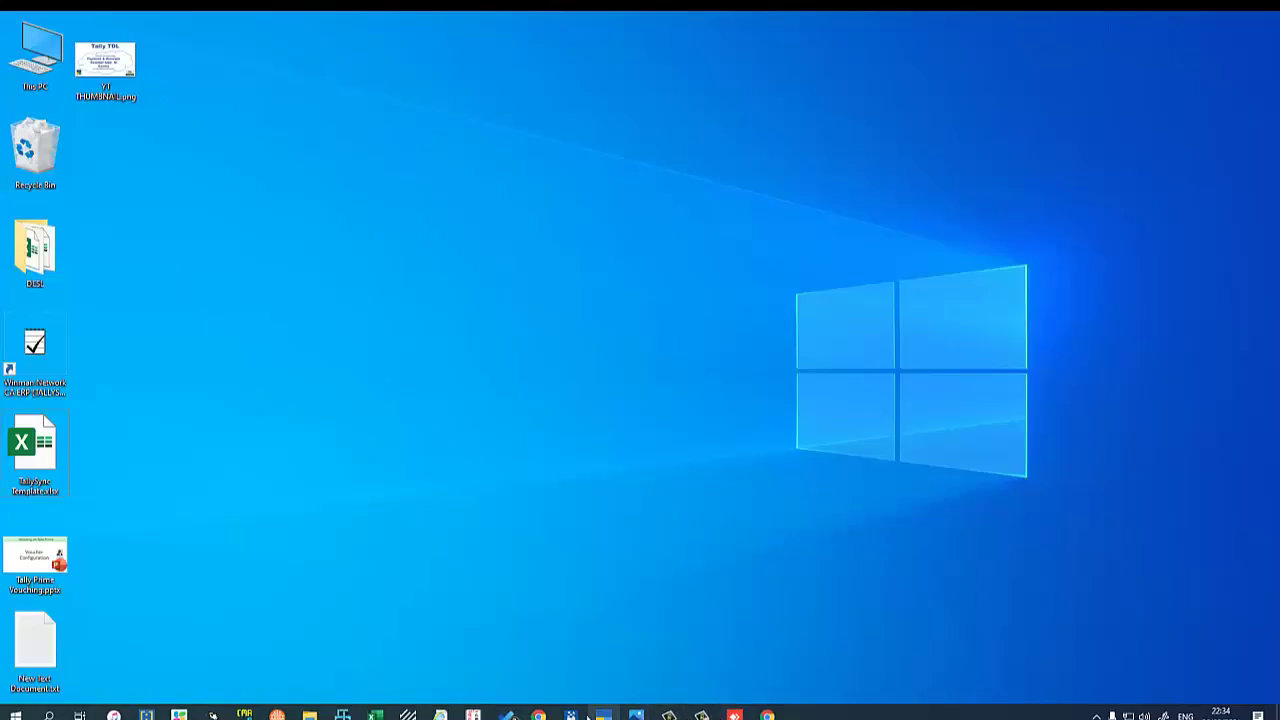
- Open Tally.ERP 9 and start creating a company named DEMO in the directory D:\TEST
{"action": "left_click", "coordinate": [473, 714]}
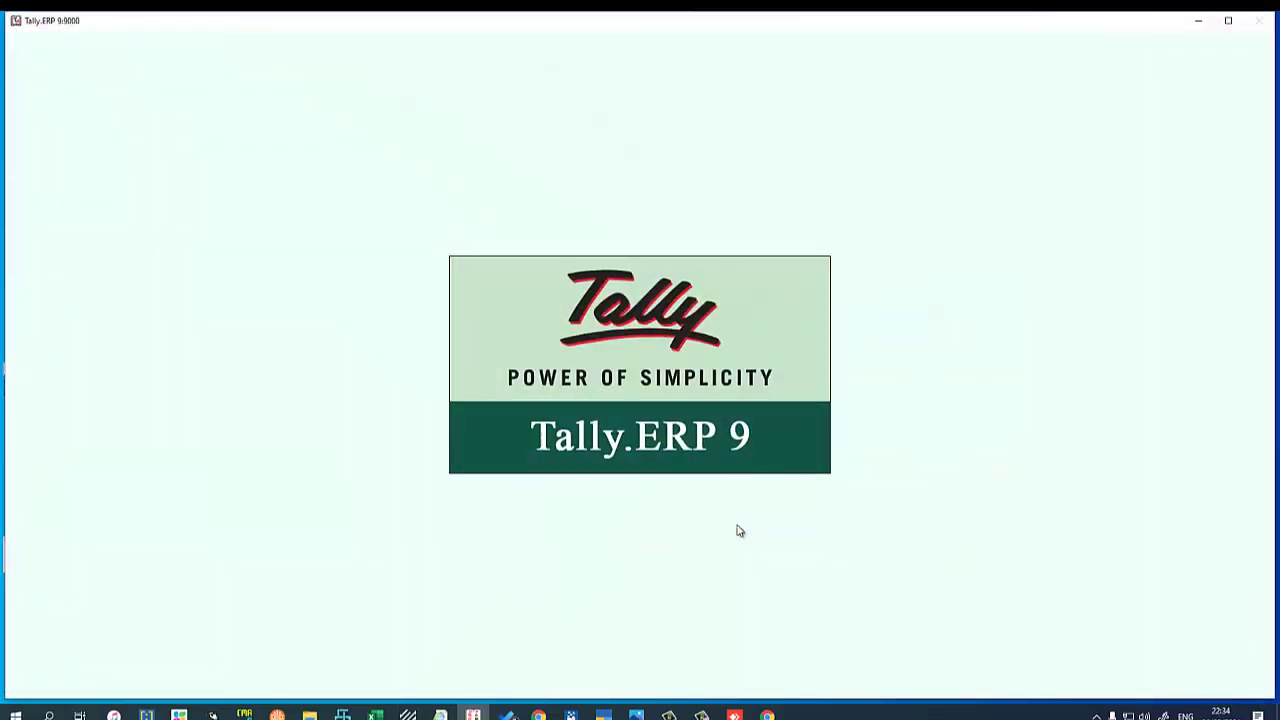
{"action": "key", "text": "c"}
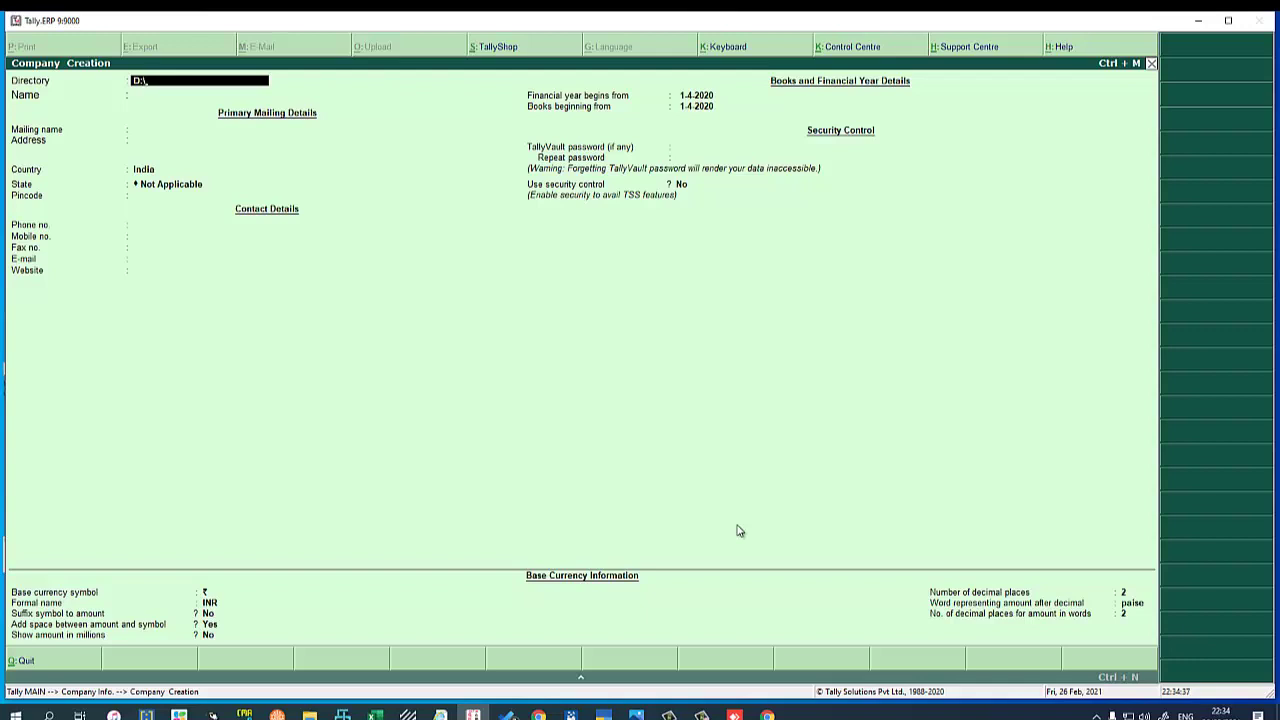
{"action": "type", "text": "TEST"}
{"action": "key", "text": "Return"}
{"action": "type", "text": "DEMO"}
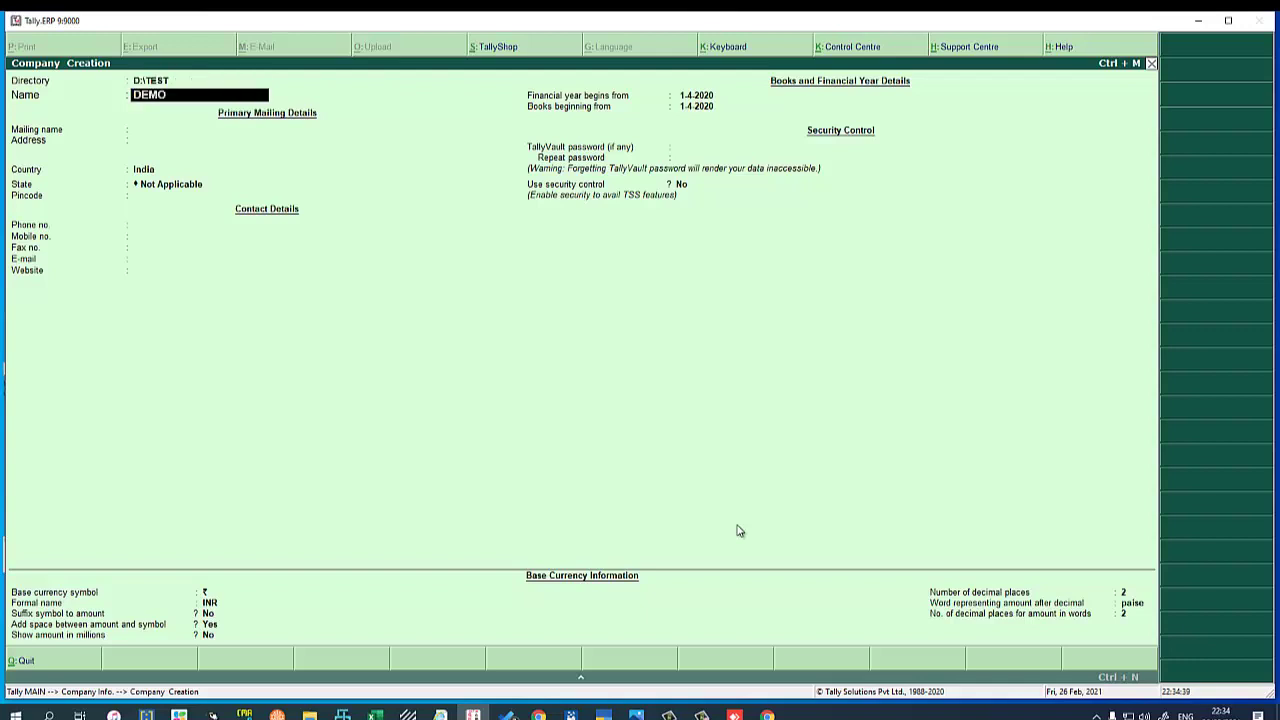
- Keep DEMO as the mailing name, set the state to Tamil Nadu, and leave the address, pincode and phone number blank
{"action": "key", "text": "Return"}
{"action": "key", "text": "Return"}
{"action": "key", "text": "Return"}
{"action": "key", "text": "Return"}
{"action": "type", "text": "tamil"}
{"action": "key", "text": "Return"}
{"action": "key", "text": "Return"}
{"action": "key", "text": "Return"}
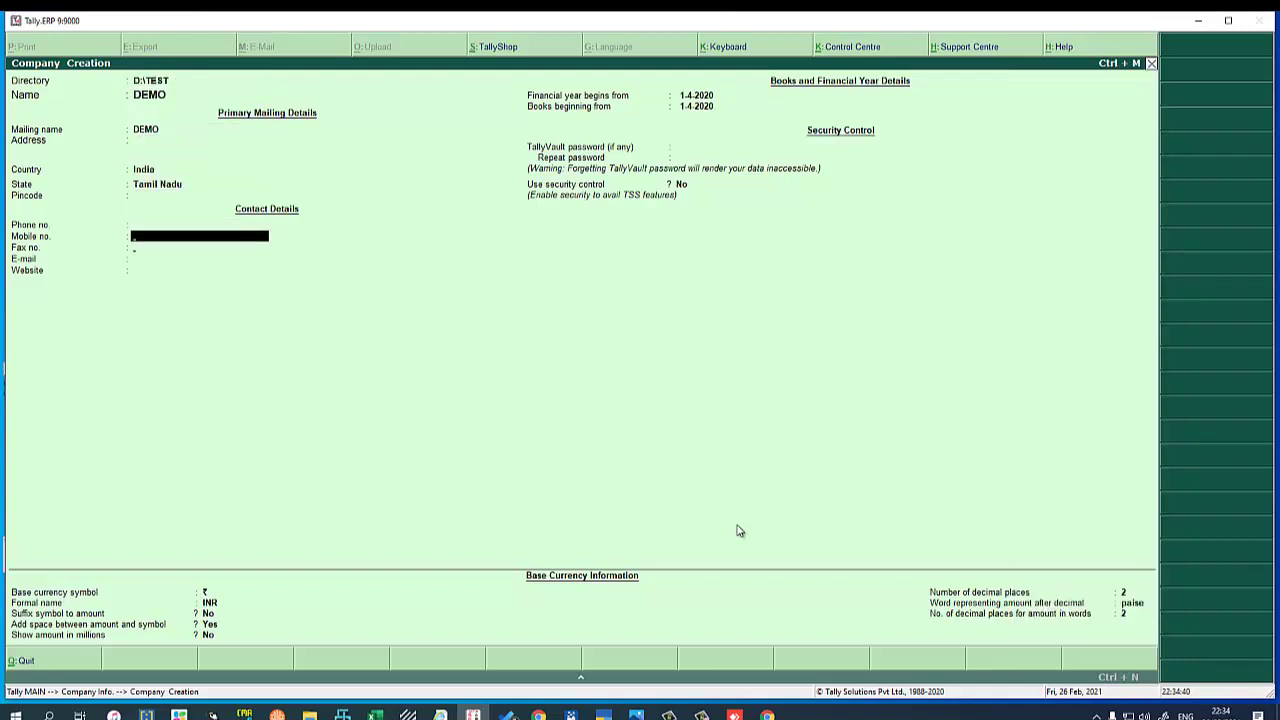
- Keep the default financial year, security and currency settings and accept the creation of the DEMO company
{"action": "key", "text": "Return"}
{"action": "key", "text": "Return"}
{"action": "key", "text": "Return"}
{"action": "key", "text": "Return"}
{"action": "key", "text": "Return"}
{"action": "key", "text": "Return"}
{"action": "key", "text": "Return"}
{"action": "key", "text": "Return"}
{"action": "key", "text": "Return"}
{"action": "key", "text": "Return"}
{"action": "key", "text": "Return"}
{"action": "key", "text": "Return"}
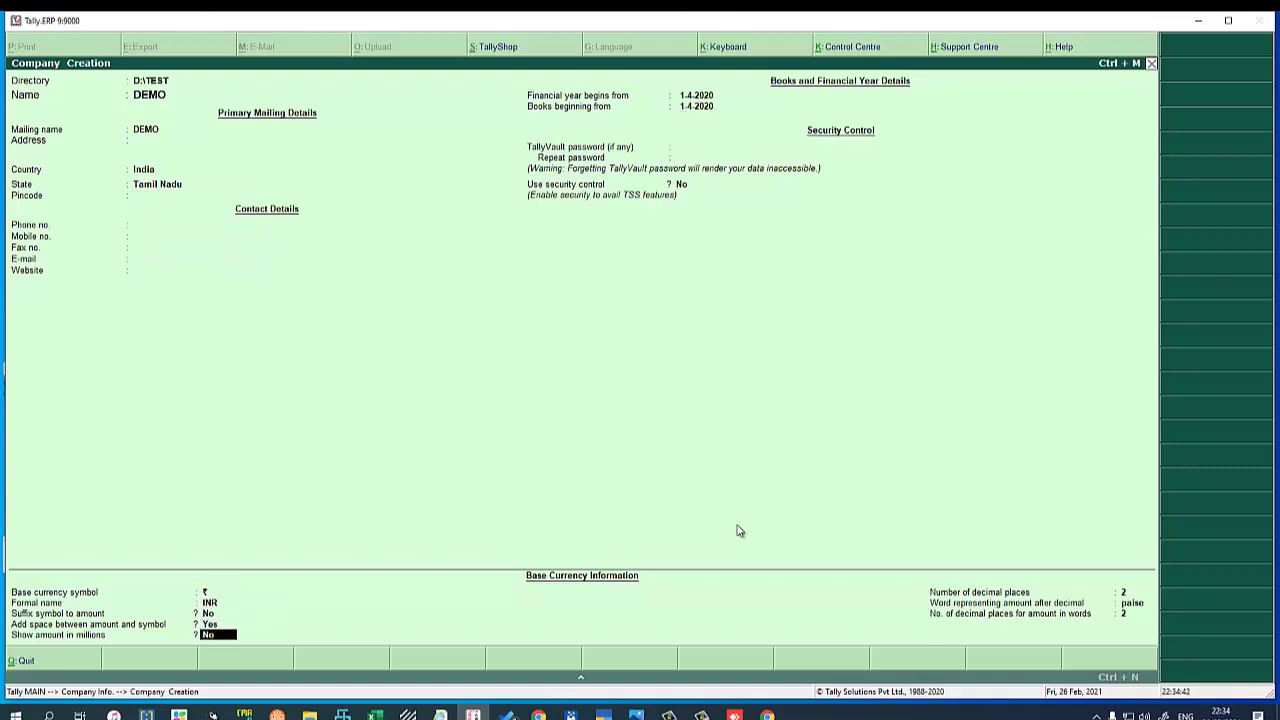
{"action": "key", "text": "Return"}
{"action": "key", "text": "Return"}
{"action": "key", "text": "Return"}
{"action": "key", "text": "Return"}
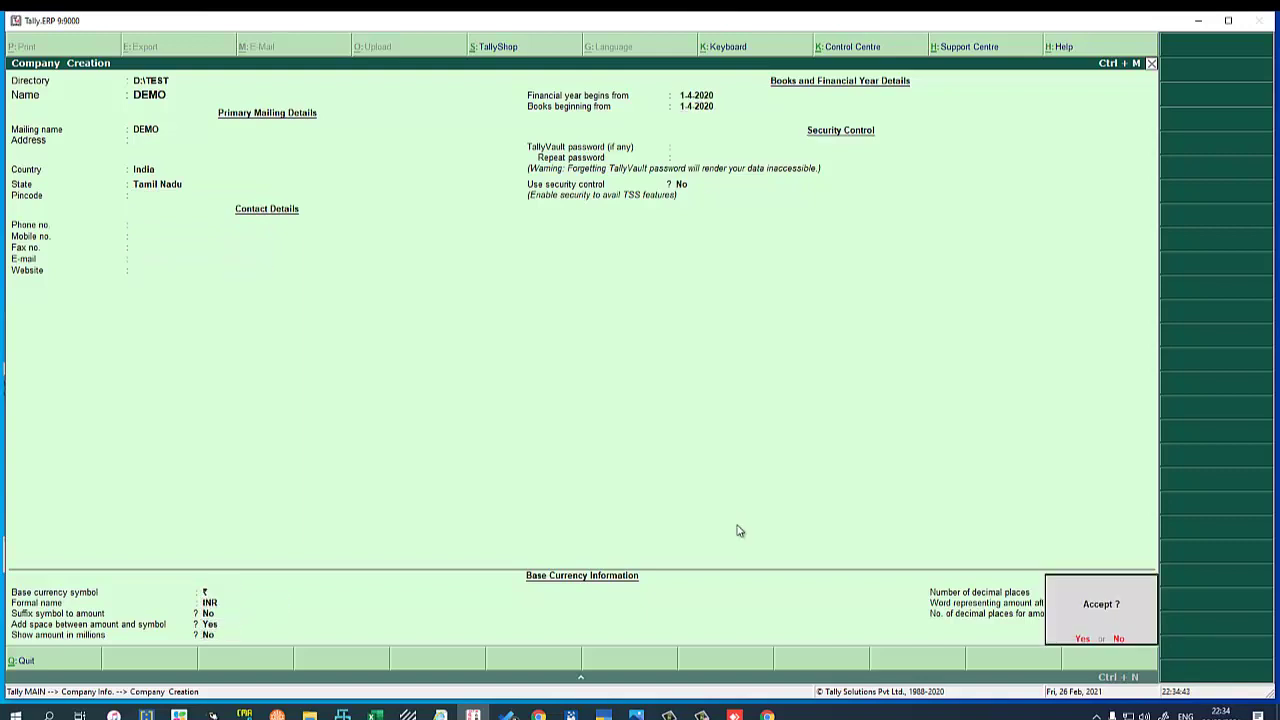
{"action": "key", "text": "Return"}
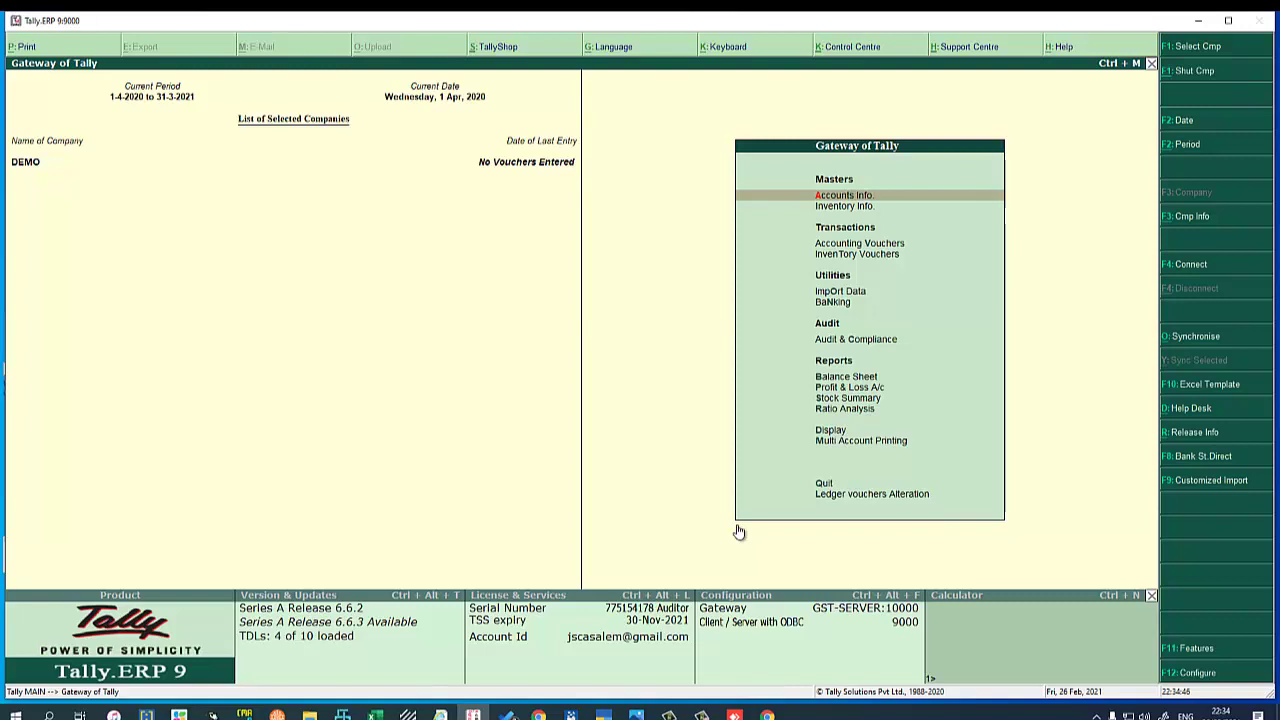
{"action": "key", "text": "Return"}
{"action": "key", "text": "l"}
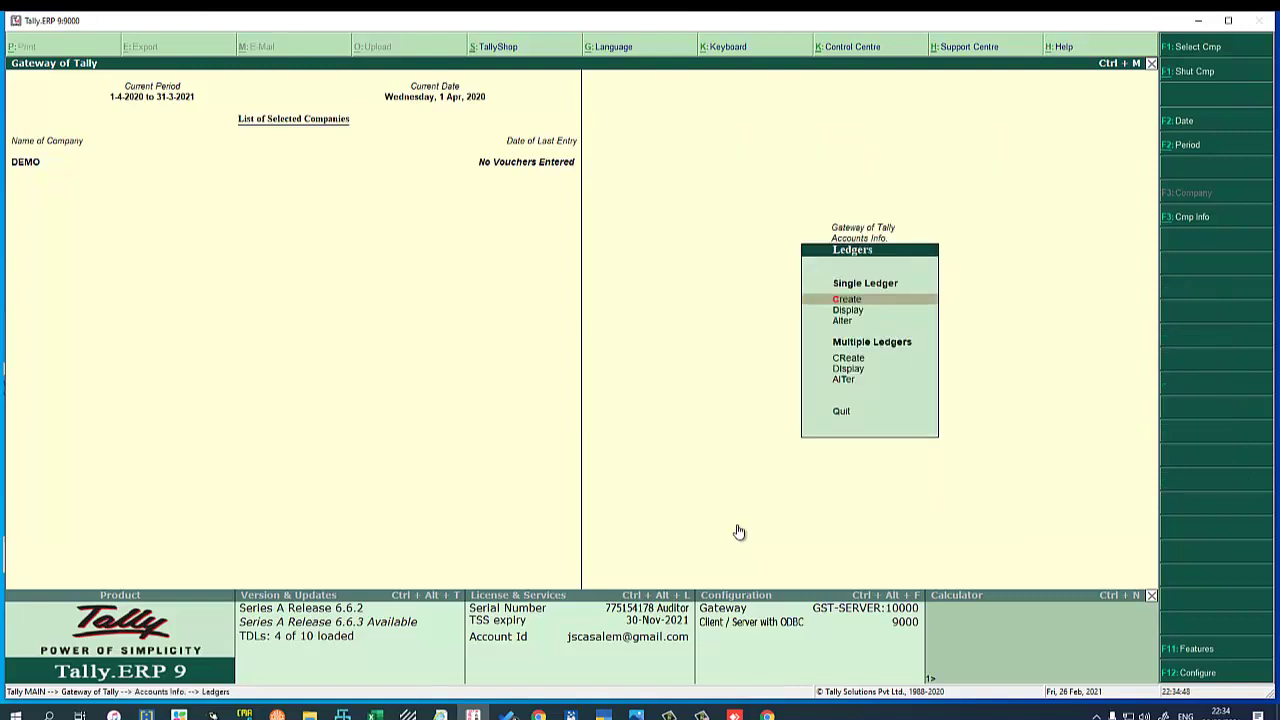
{"action": "key", "text": "Escape"}
{"action": "key", "text": "Escape"}
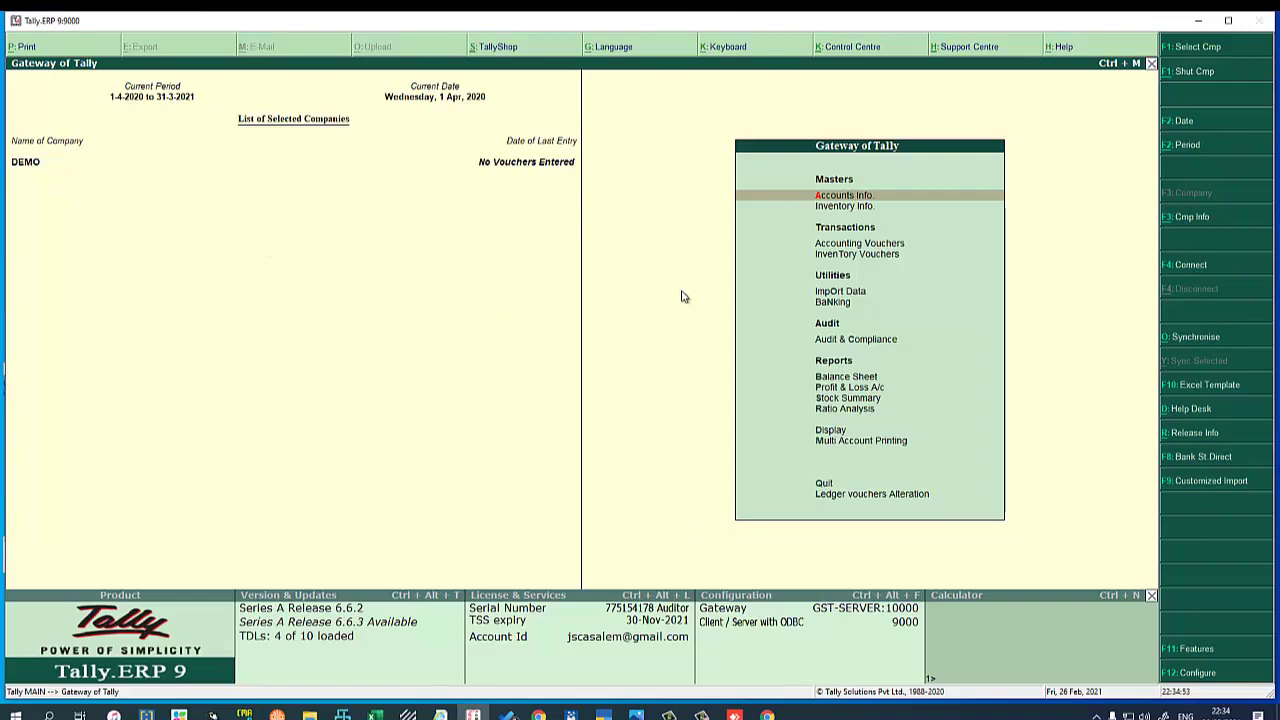
- Open TallySync Template.xlsx from the desktop, examine the bank name, ledger and transaction rows on the Bank sheet, and close the workbook
{"action": "left_click", "coordinate": [1198, 20]}
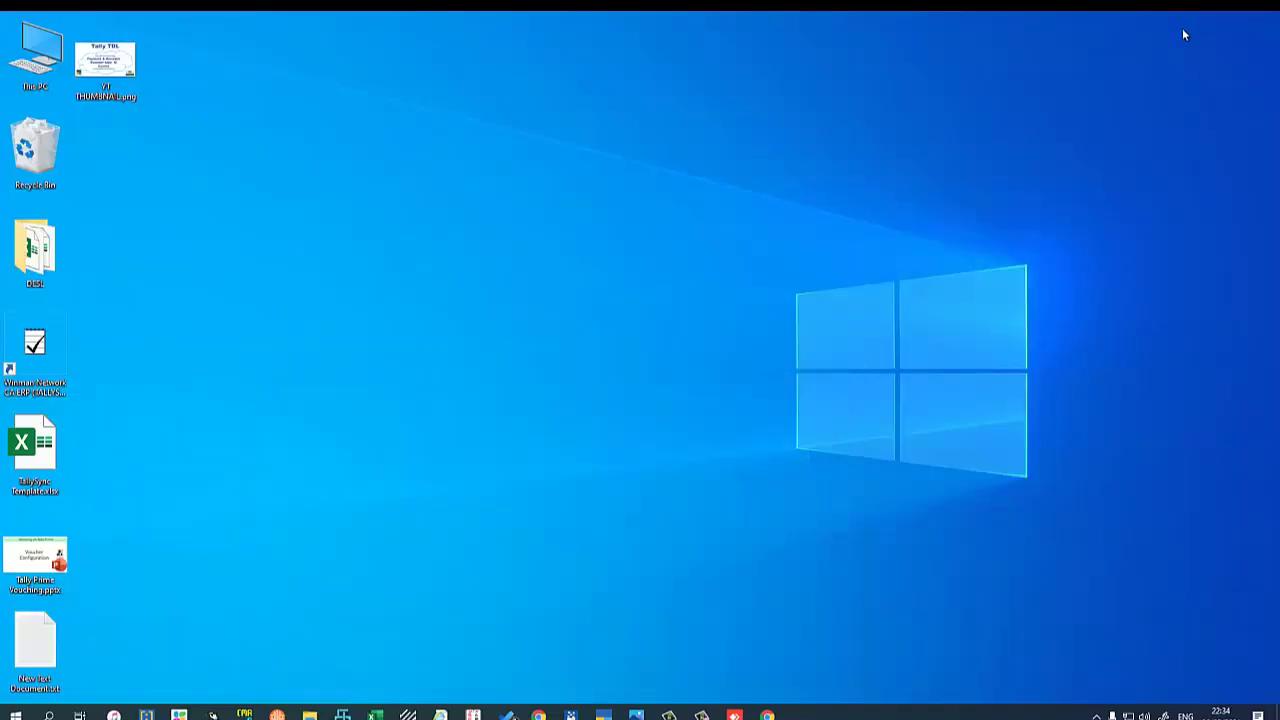
{"action": "double_click", "coordinate": [43, 455]}
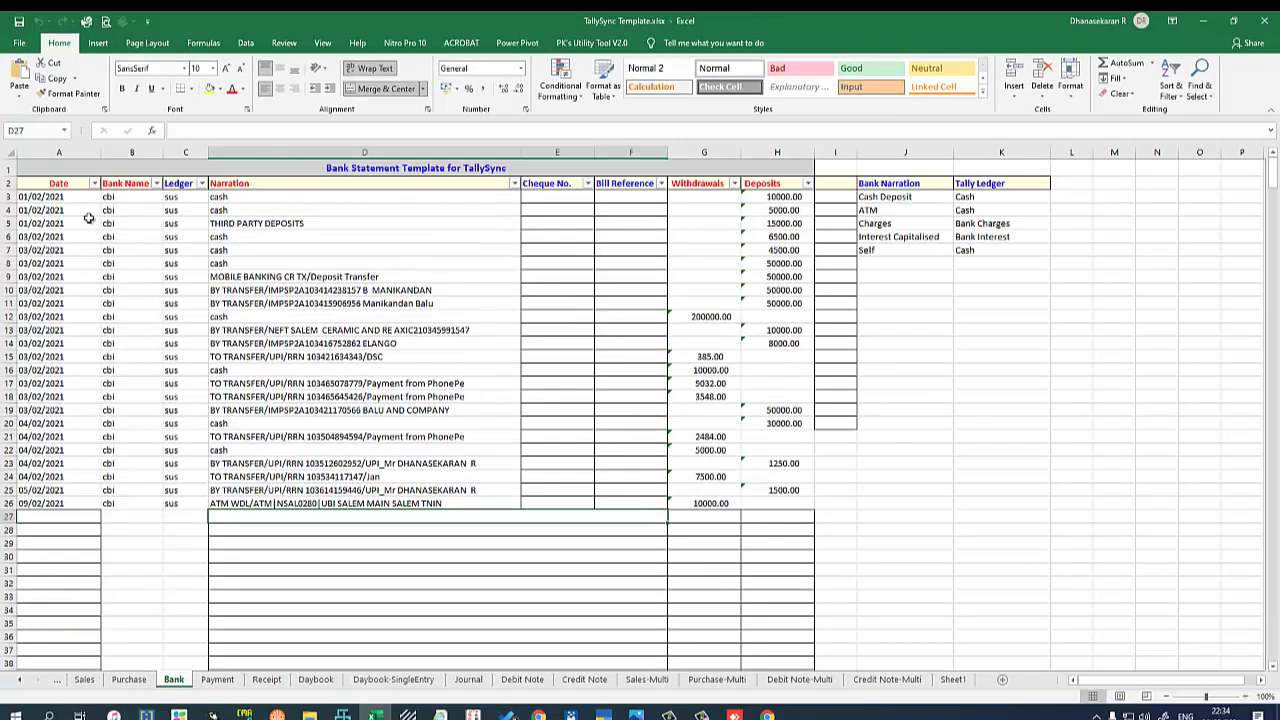
{"action": "left_click_drag", "start_coordinate": [120, 197], "coordinate": [182, 500]}
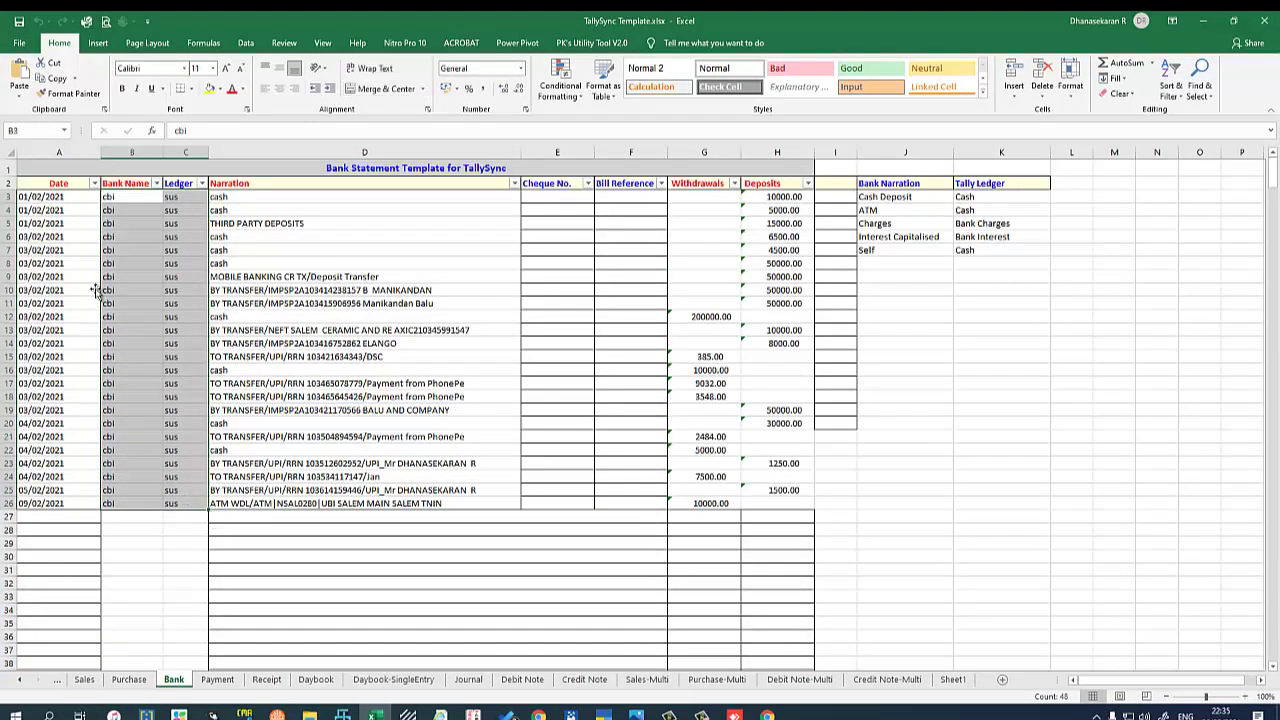
{"action": "left_click_drag", "start_coordinate": [69, 197], "coordinate": [774, 500]}
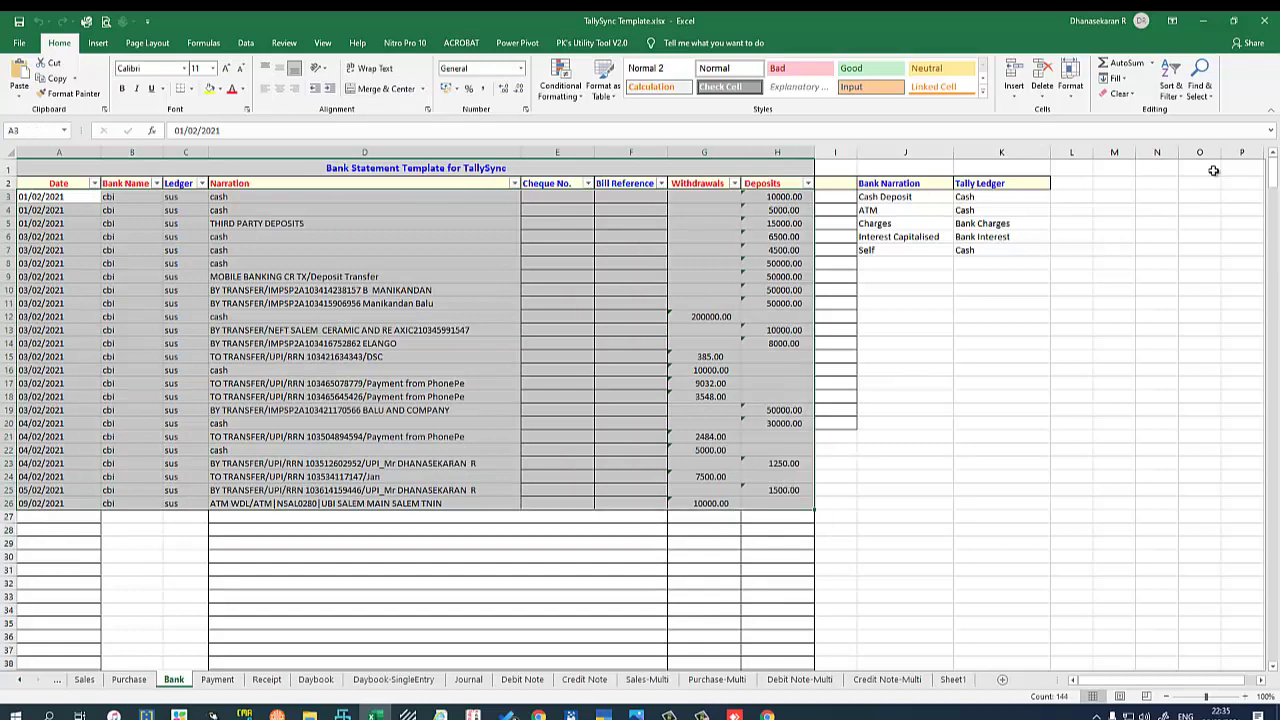
{"action": "left_click", "coordinate": [1267, 21]}
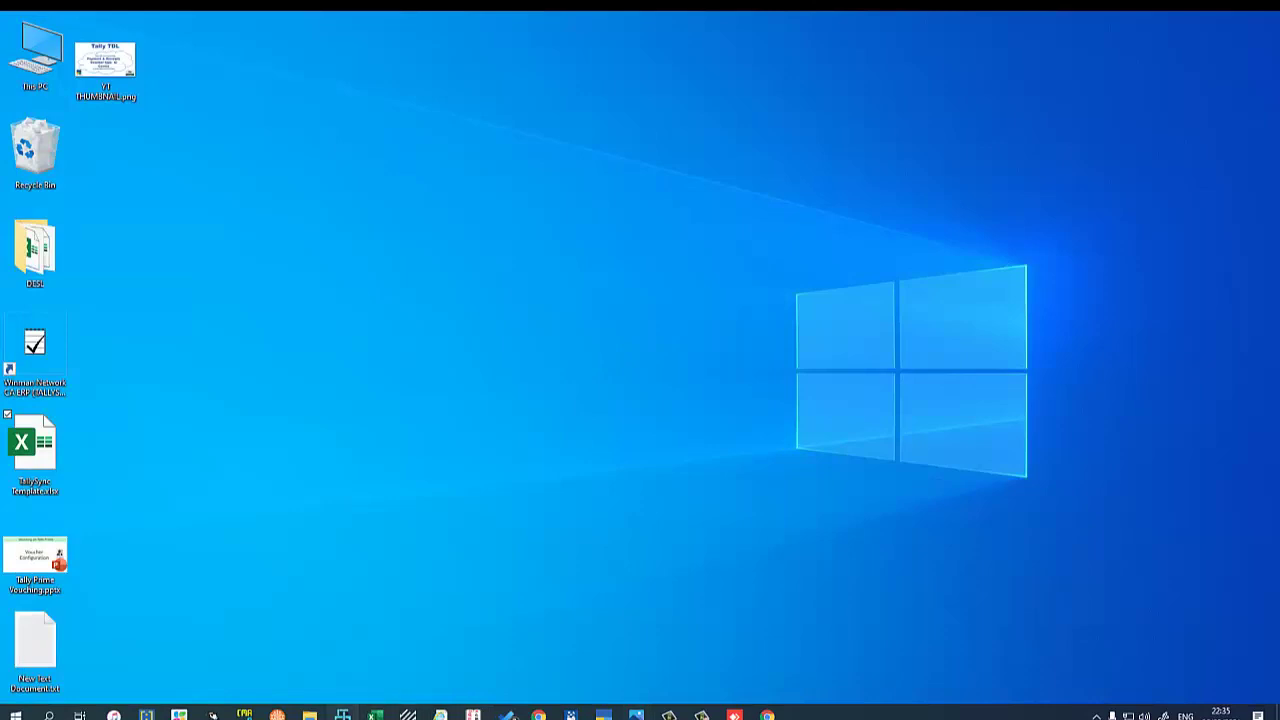
- Switch to TallySync, load the DEMO company and open the Excel To Tally import
{"action": "left_click", "coordinate": [348, 713]}
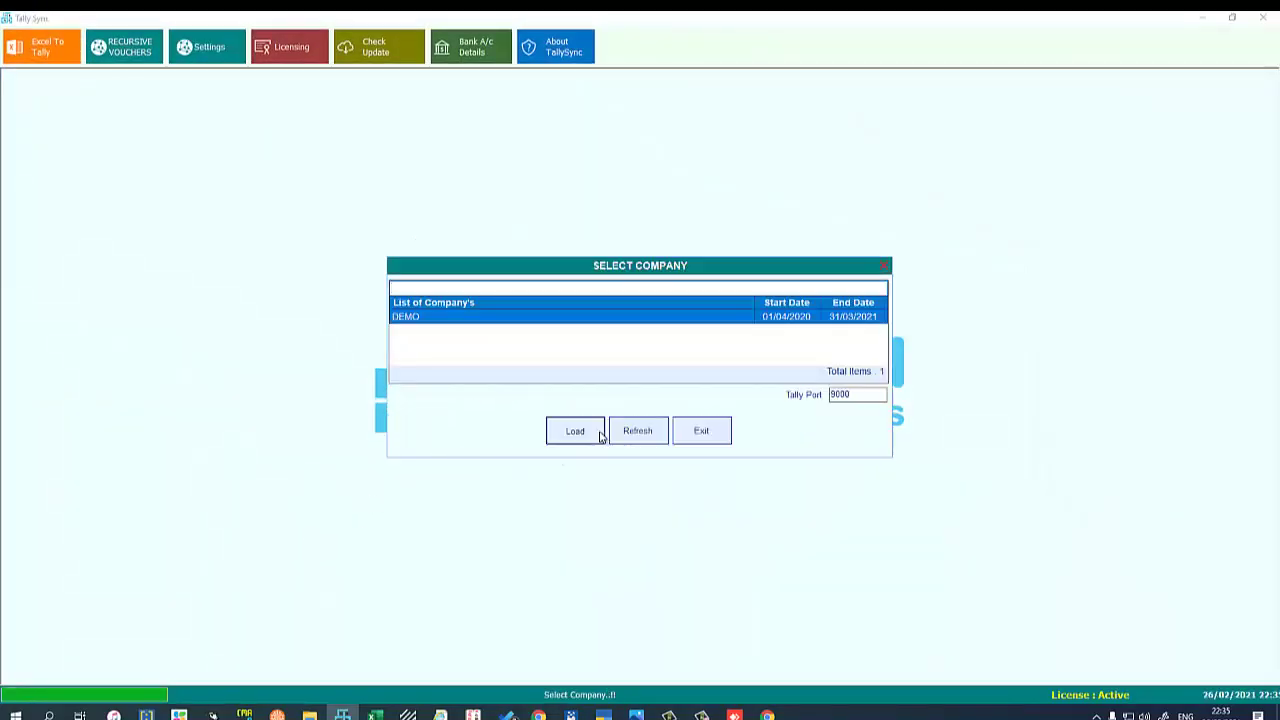
{"action": "left_click", "coordinate": [575, 431]}
{"action": "left_click", "coordinate": [40, 60]}
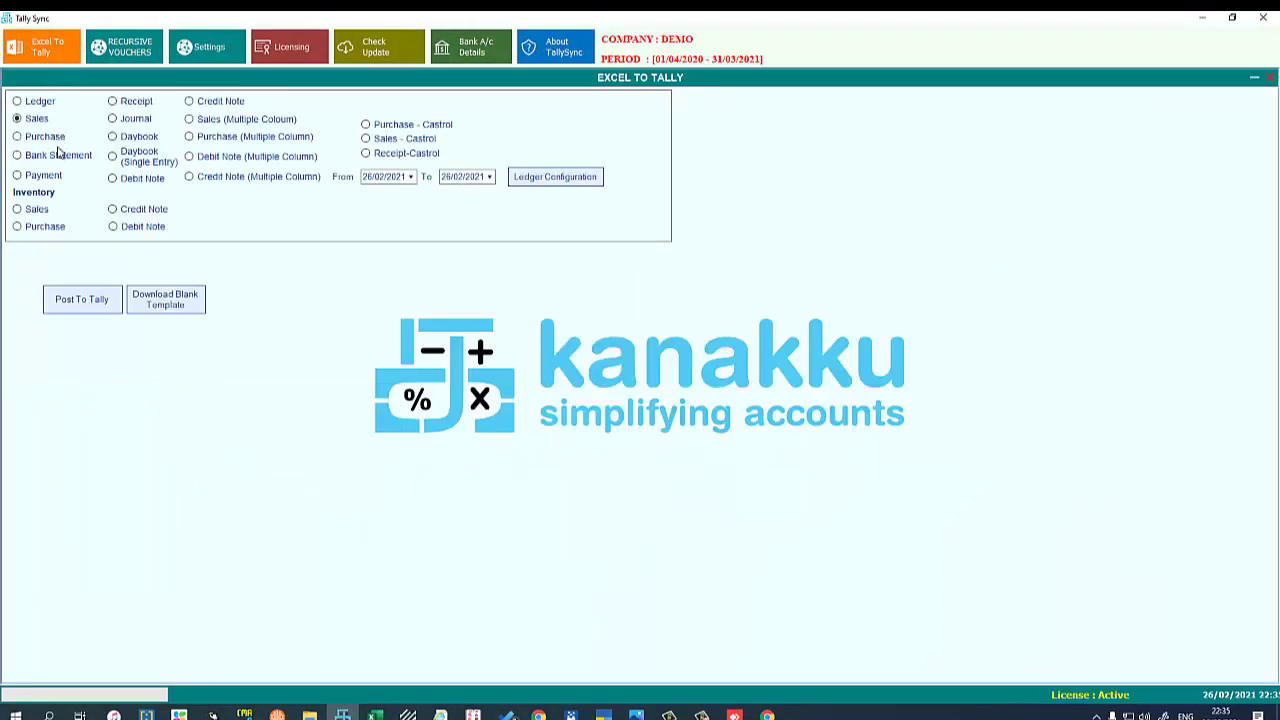
- Post the Bank Statement data from TallySync Template.xlsx to Tally and switch back to Tally.ERP 9
{"action": "left_click", "coordinate": [58, 157]}
{"action": "left_click", "coordinate": [67, 311]}
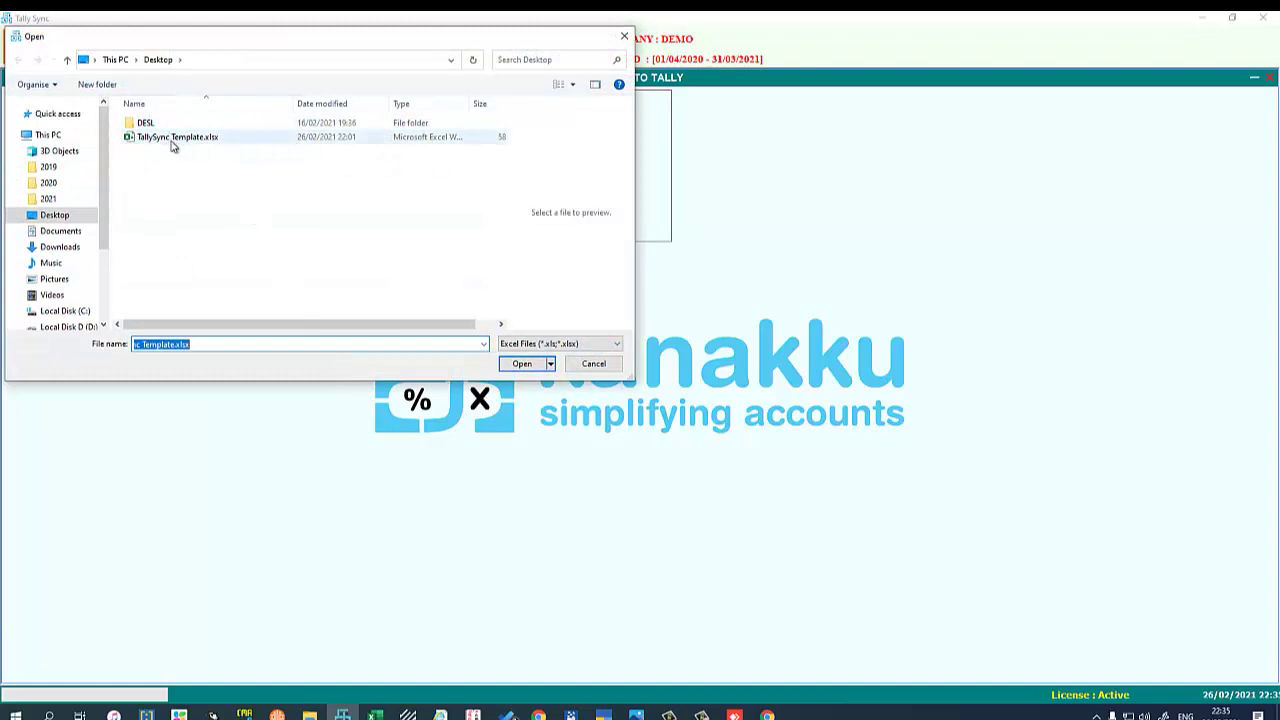
{"action": "left_click", "coordinate": [172, 138]}
{"action": "left_click", "coordinate": [520, 363]}
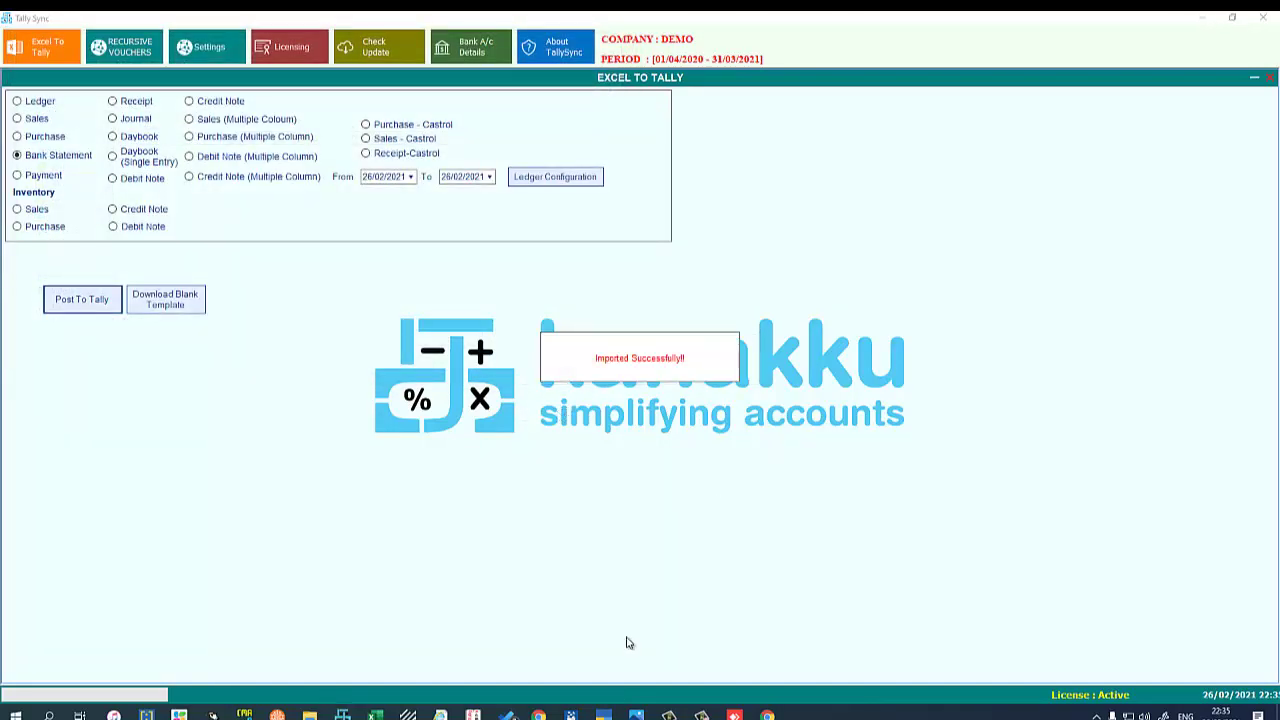
{"action": "mouse_move", "coordinate": [477, 716]}
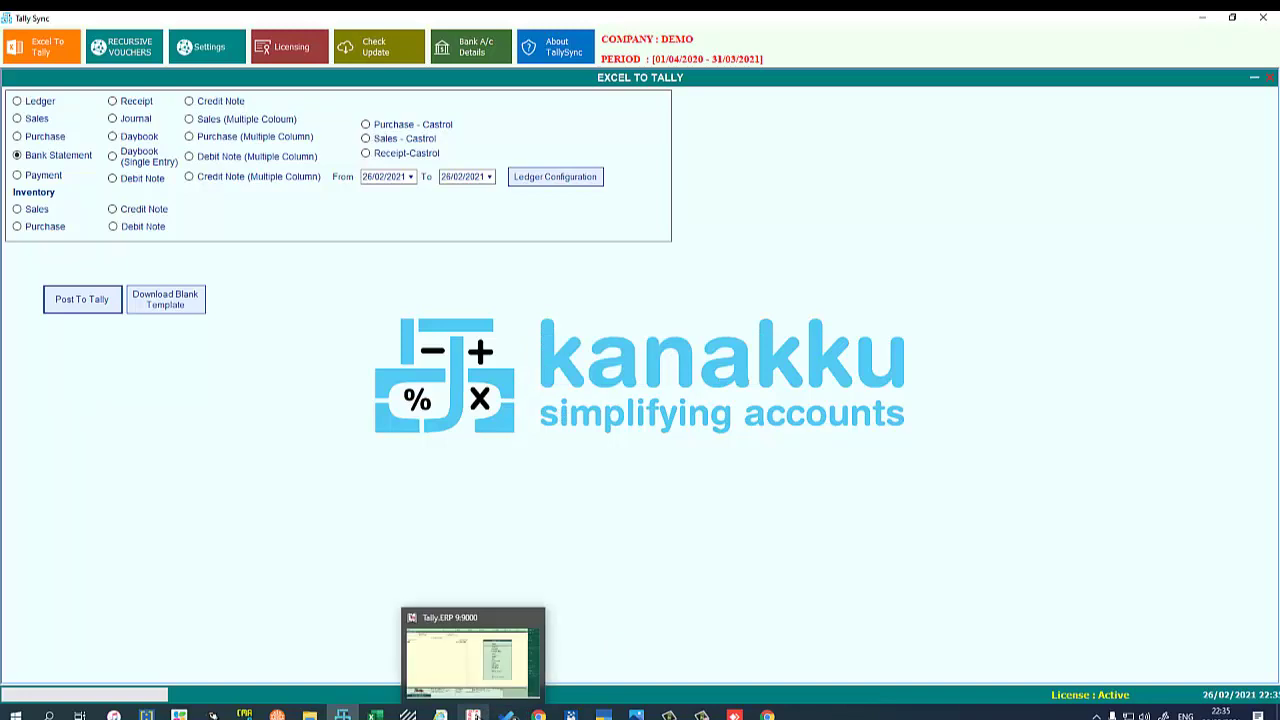
{"action": "left_click", "coordinate": [472, 658]}
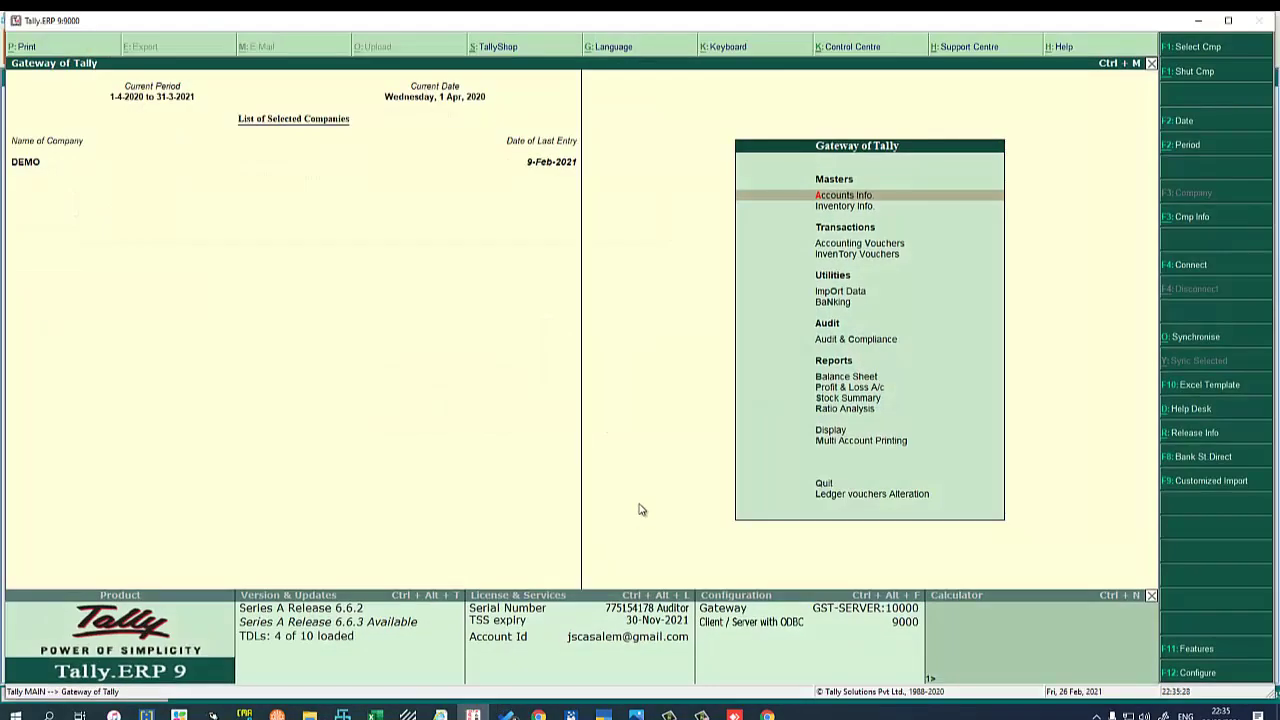
- Open the cbi bank ledger's February vouchers from the account books of the DEMO company
{"action": "key", "text": "d"}
{"action": "key", "text": "a"}
{"action": "key", "text": "Return"}
{"action": "key", "text": "Return"}
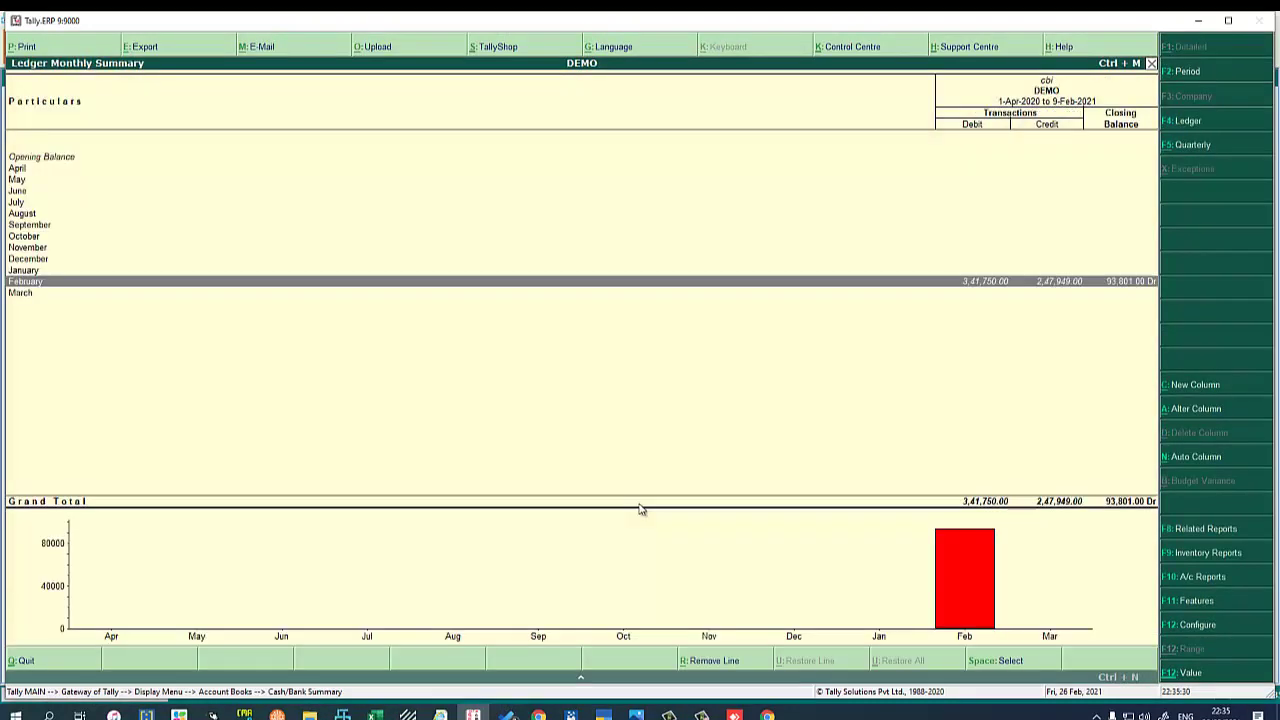
{"action": "key", "text": "Return"}
- Examine the imported receipt and payment vouchers of the cbi ledger, from 1-2-2021 through 9-2-2021
{"action": "key", "text": "Down"}
{"action": "key", "text": "Down"}
{"action": "key", "text": "Down"}
{"action": "key", "text": "Down"}
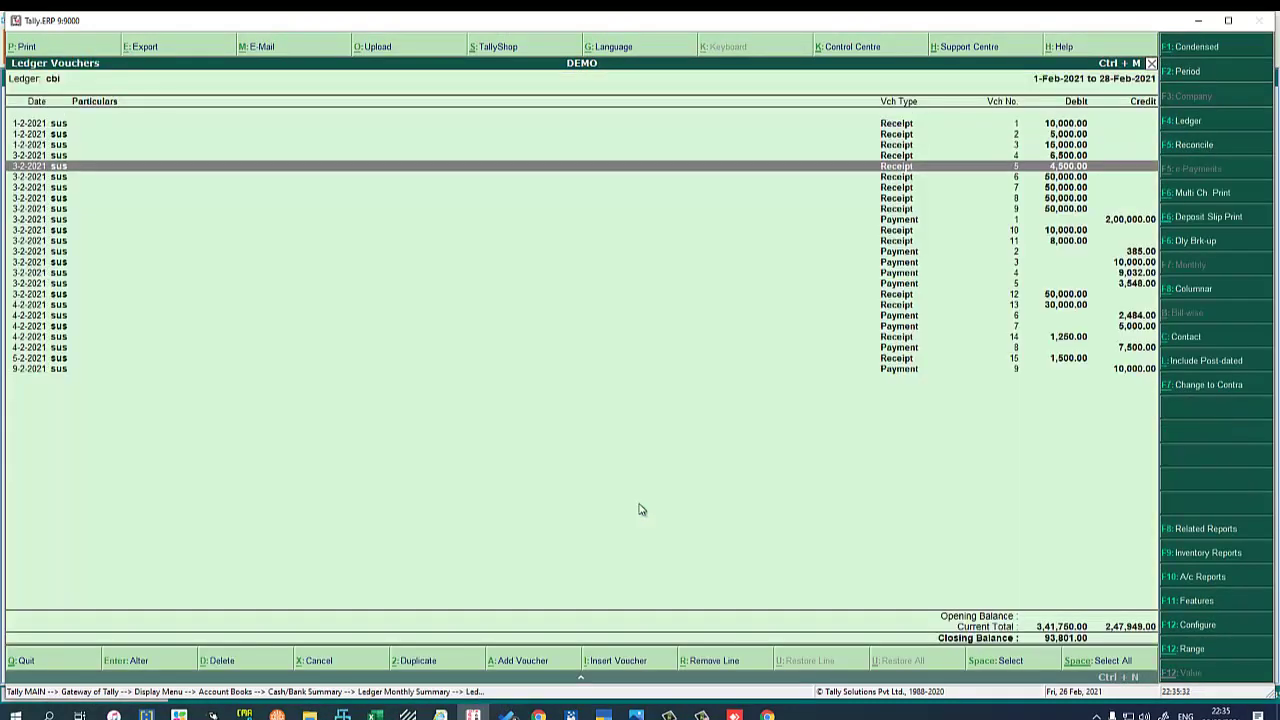
{"action": "key", "text": "Down"}
{"action": "key", "text": "Down"}
{"action": "key", "text": "Down"}
{"action": "key", "text": "Down"}
{"action": "key", "text": "Down"}
{"action": "key", "text": "Down"}
{"action": "key", "text": "Down"}
{"action": "key", "text": "Down"}
{"action": "key", "text": "Down"}
{"action": "key", "text": "Down"}
{"action": "key", "text": "Down"}
{"action": "key", "text": "Down"}
{"action": "key", "text": "Down"}
{"action": "key", "text": "Down"}
{"action": "key", "text": "Down"}
{"action": "key", "text": "Down"}
{"action": "key", "text": "Down"}
{"action": "key", "text": "Down"}
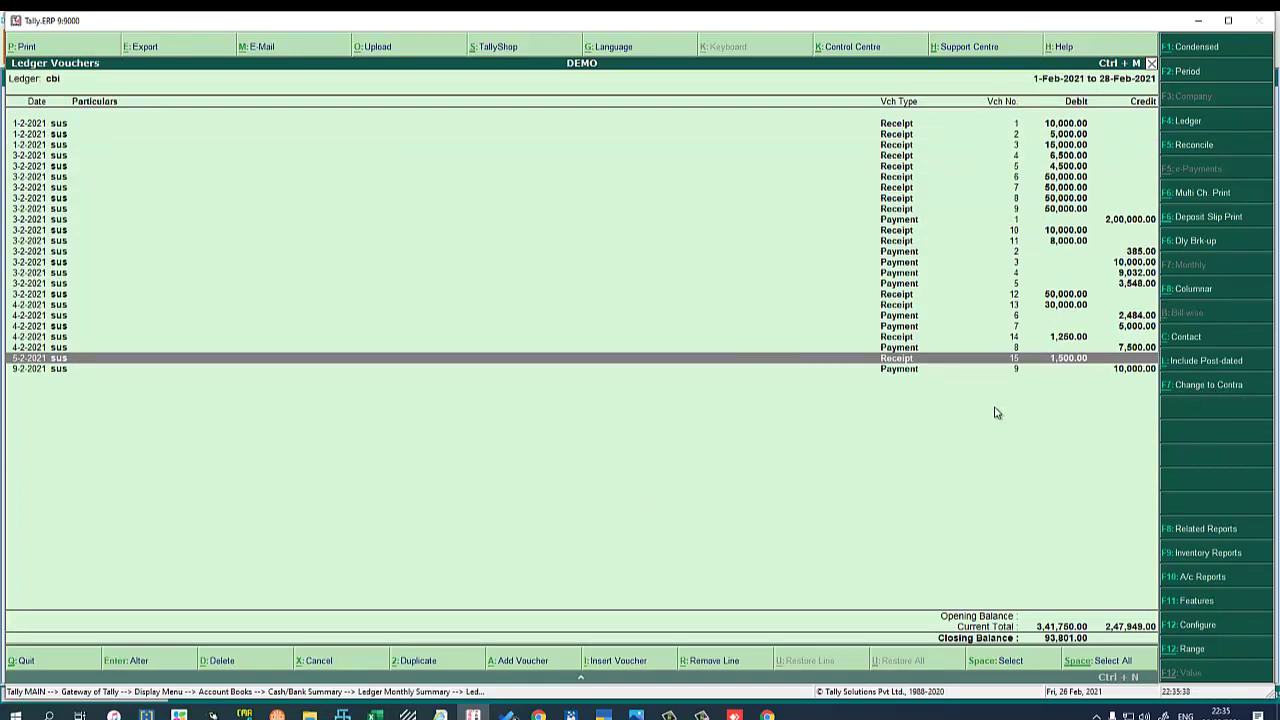
- Select receipt vouchers 1, 4, 6, 7 and 9 in the cbi ledger and change them to Contra
{"action": "key", "text": "Up"}
{"action": "key", "text": "Home"}
{"action": "key", "text": "space"}
{"action": "key", "text": "Down"}
{"action": "key", "text": "Down"}
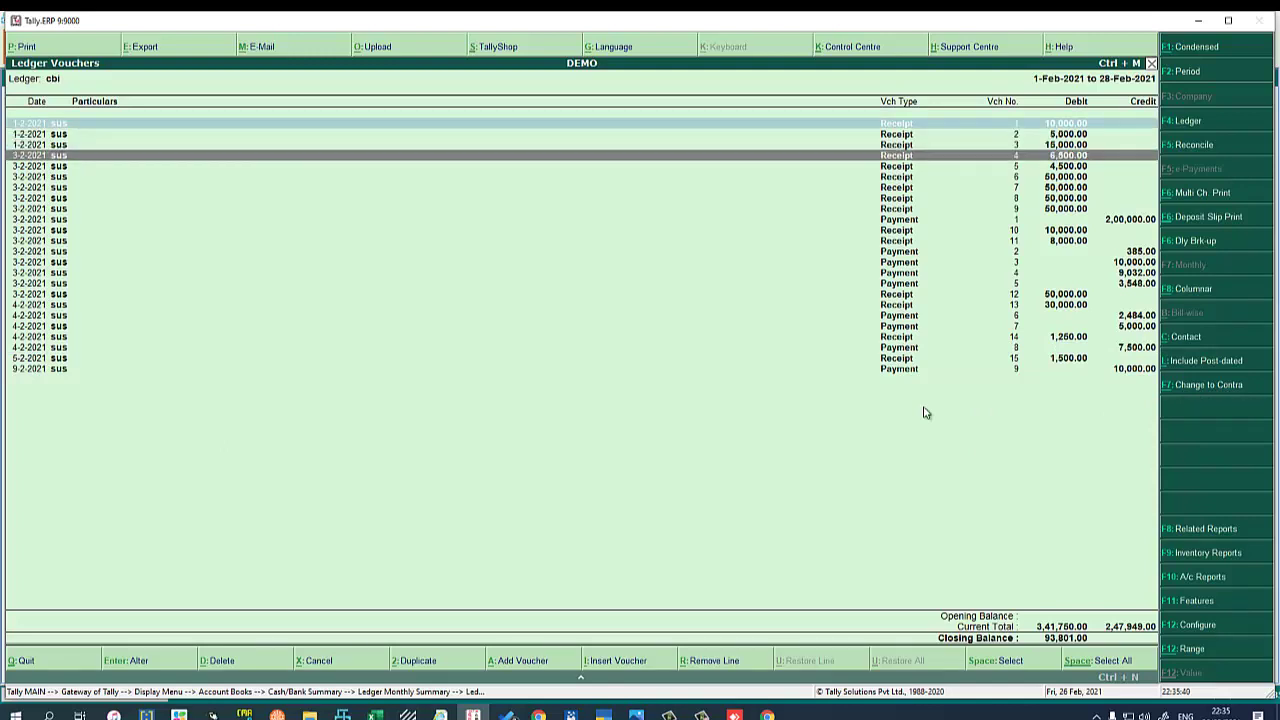
{"action": "key", "text": "space"}
{"action": "key", "text": "Down"}
{"action": "key", "text": "space"}
{"action": "key", "text": "space"}
{"action": "key", "text": "Down"}
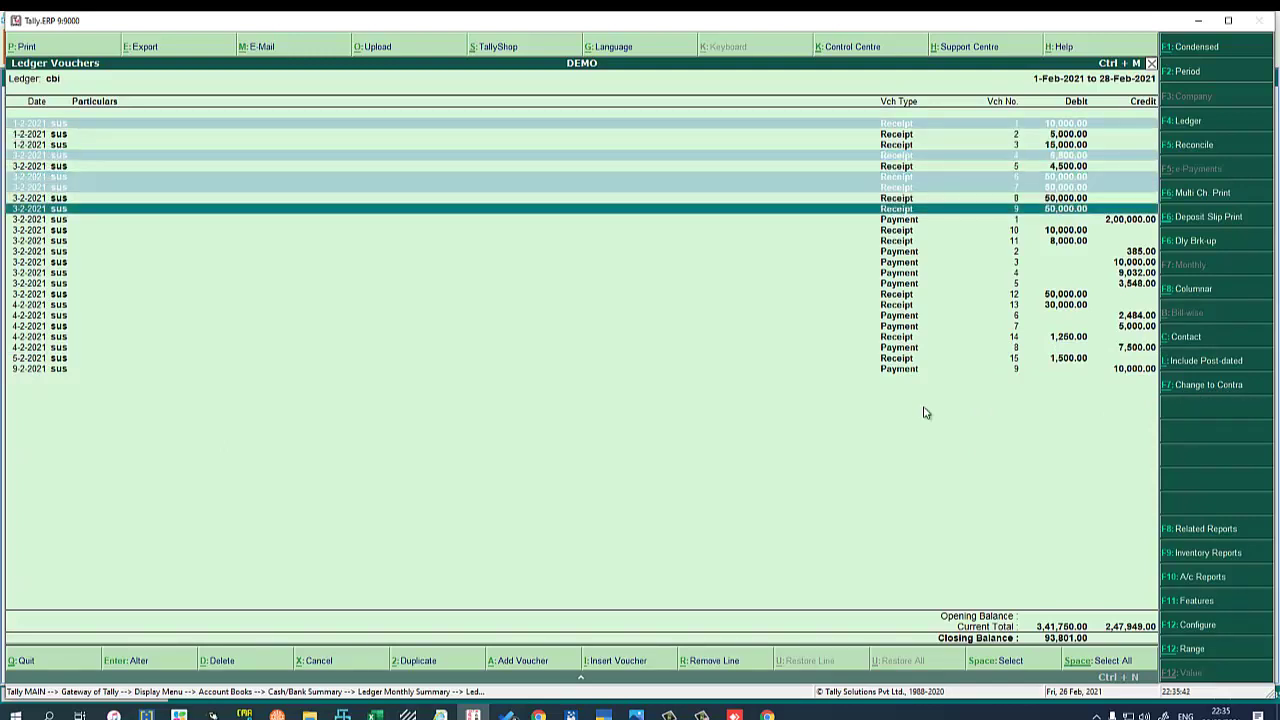
{"action": "left_click", "coordinate": [1180, 392]}
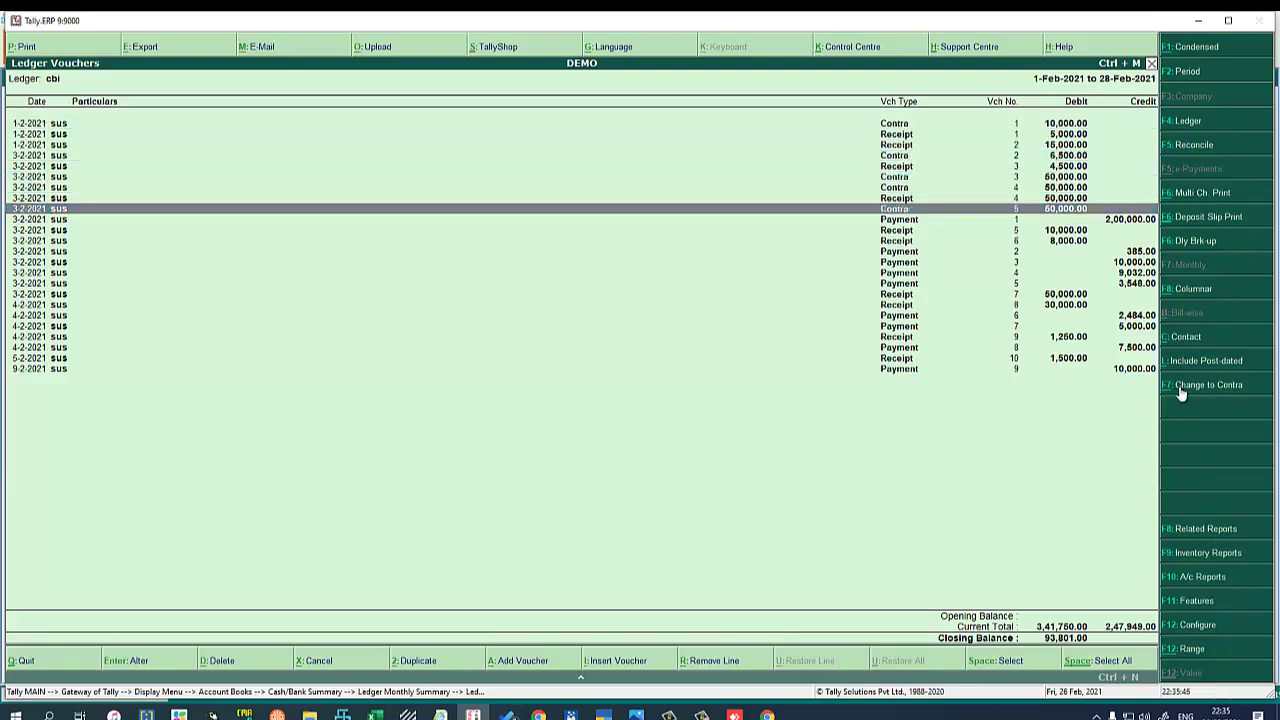
{"action": "key", "text": "space"}
{"action": "key", "text": "Up"}
{"action": "key", "text": "Up"}
{"action": "key", "text": "space"}
{"action": "key", "text": "Up"}
{"action": "key", "text": "Up"}
{"action": "key", "text": "Up"}
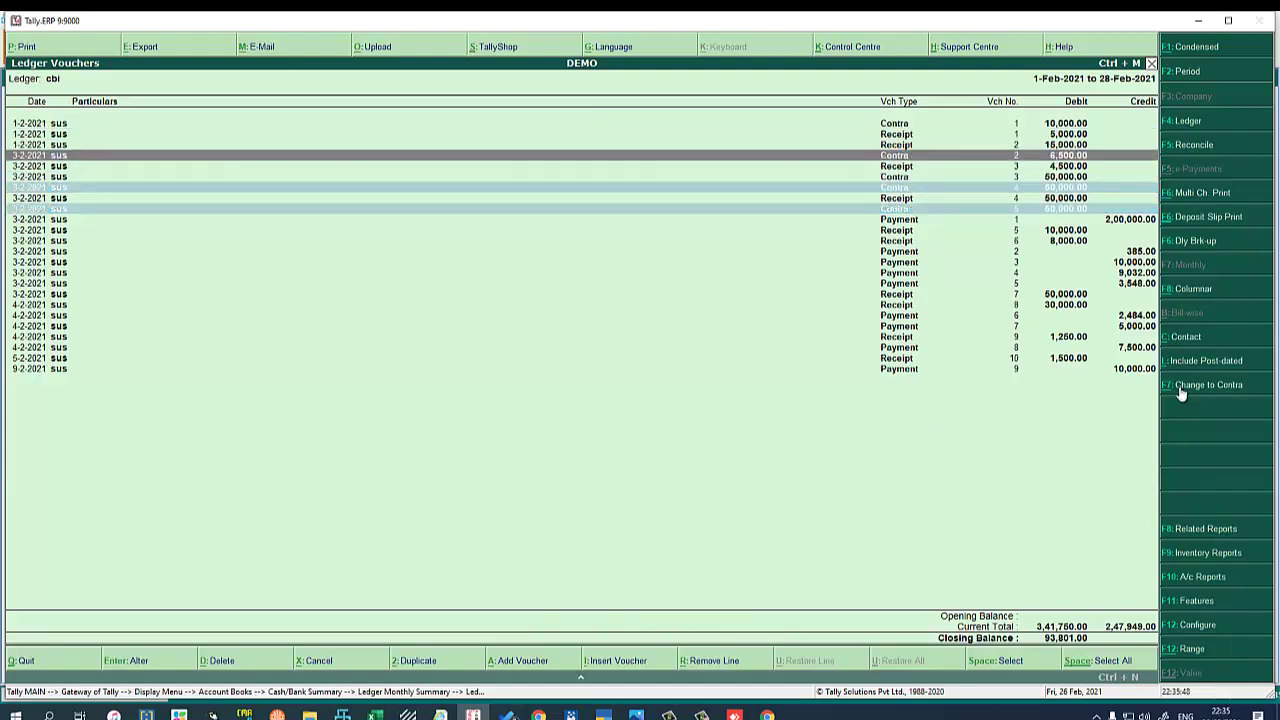
{"action": "key", "text": "space"}
{"action": "key", "text": "Up"}
{"action": "key", "text": "Up"}
{"action": "key", "text": "Up"}
{"action": "key", "text": "Up"}
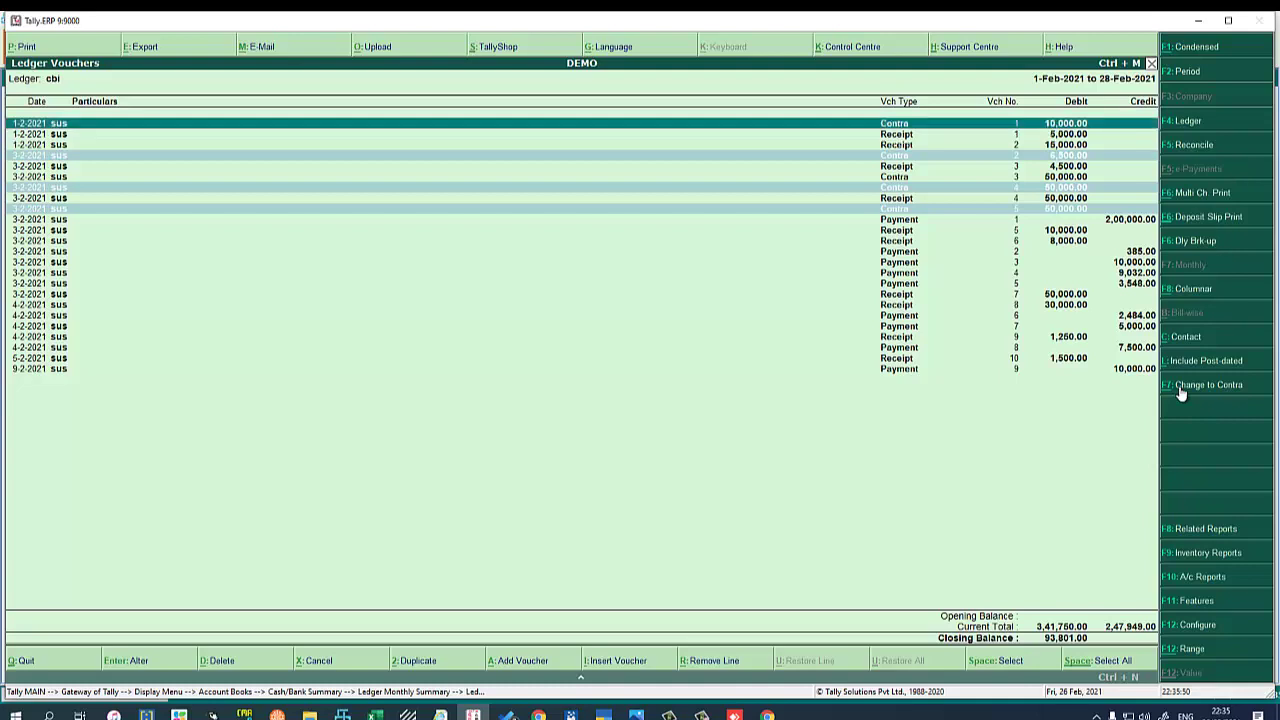
{"action": "key", "text": "ctrl+space"}
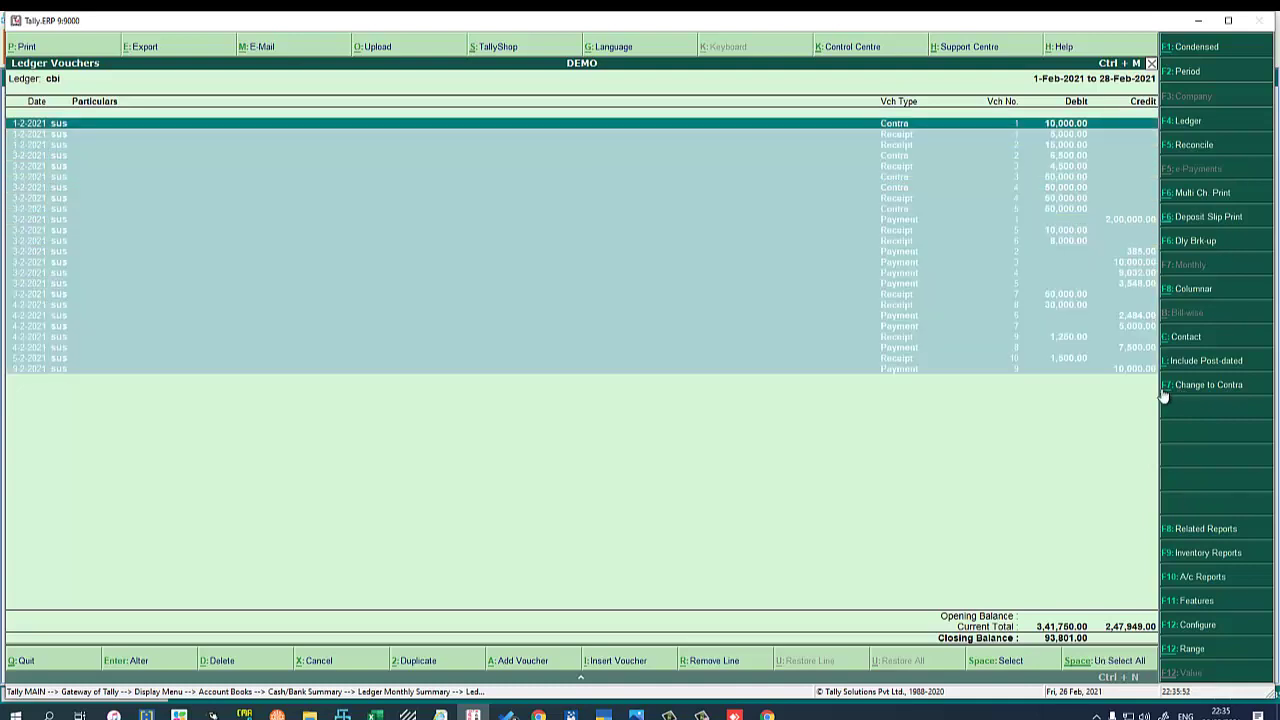
{"action": "key", "text": "ctrl+space"}
- Change the 3-2-2021 payment voucher of 10,000.00 to Contra
{"action": "key", "text": "Down"}
{"action": "key", "text": "Down"}
{"action": "key", "text": "Down"}
{"action": "key", "text": "Down"}
{"action": "key", "text": "Down"}
{"action": "key", "text": "Down"}
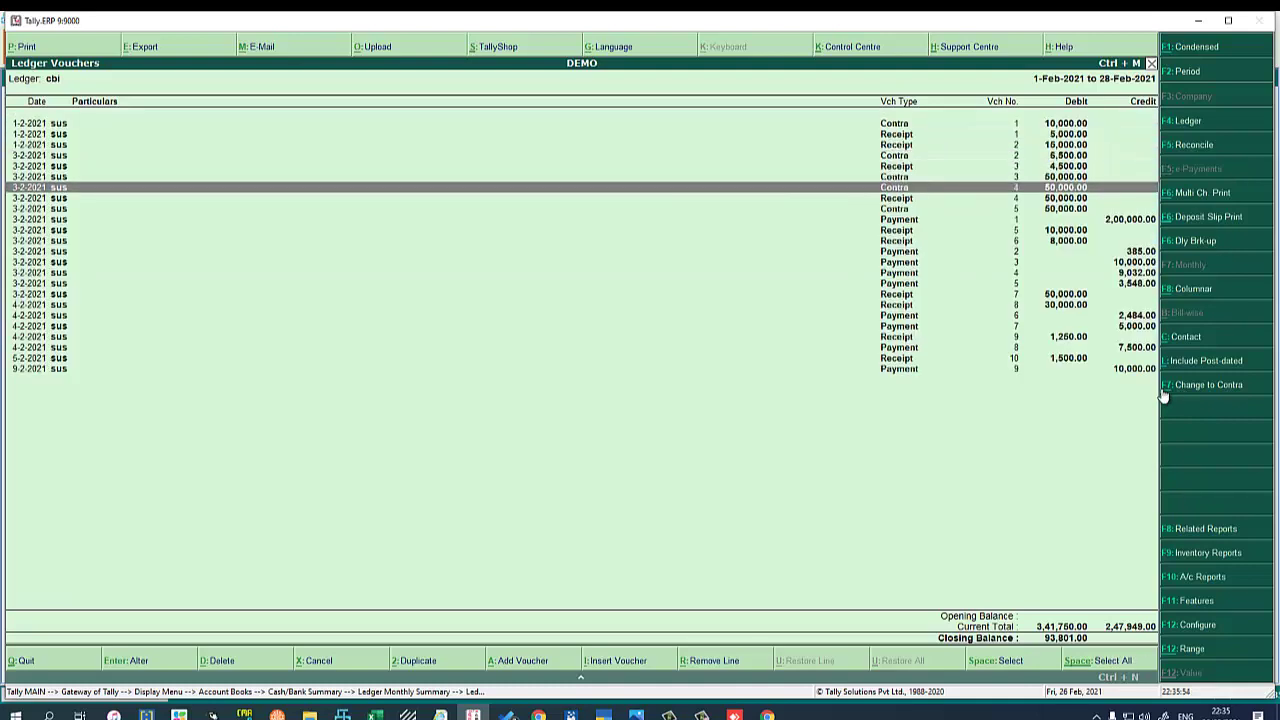
{"action": "key", "text": "Down"}
{"action": "key", "text": "Down"}
{"action": "key", "text": "Down"}
{"action": "key", "text": "Down"}
{"action": "key", "text": "Down"}
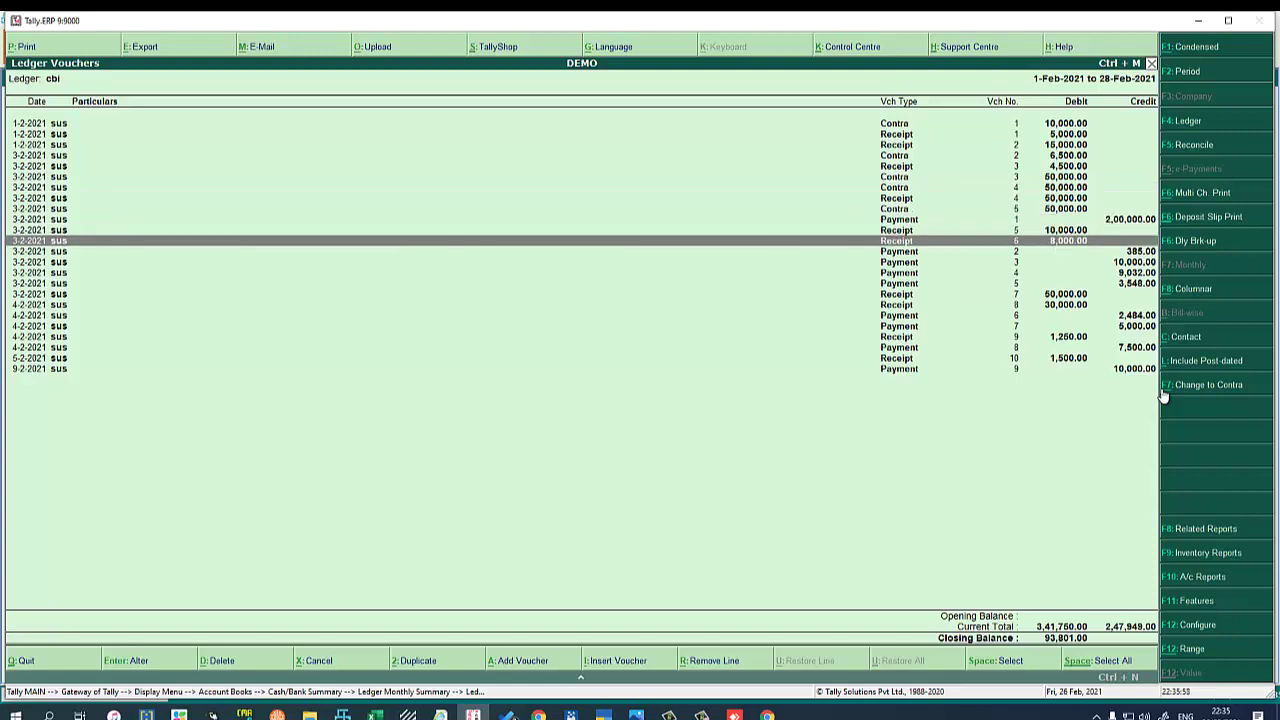
{"action": "key", "text": "Down"}
{"action": "key", "text": "Down"}
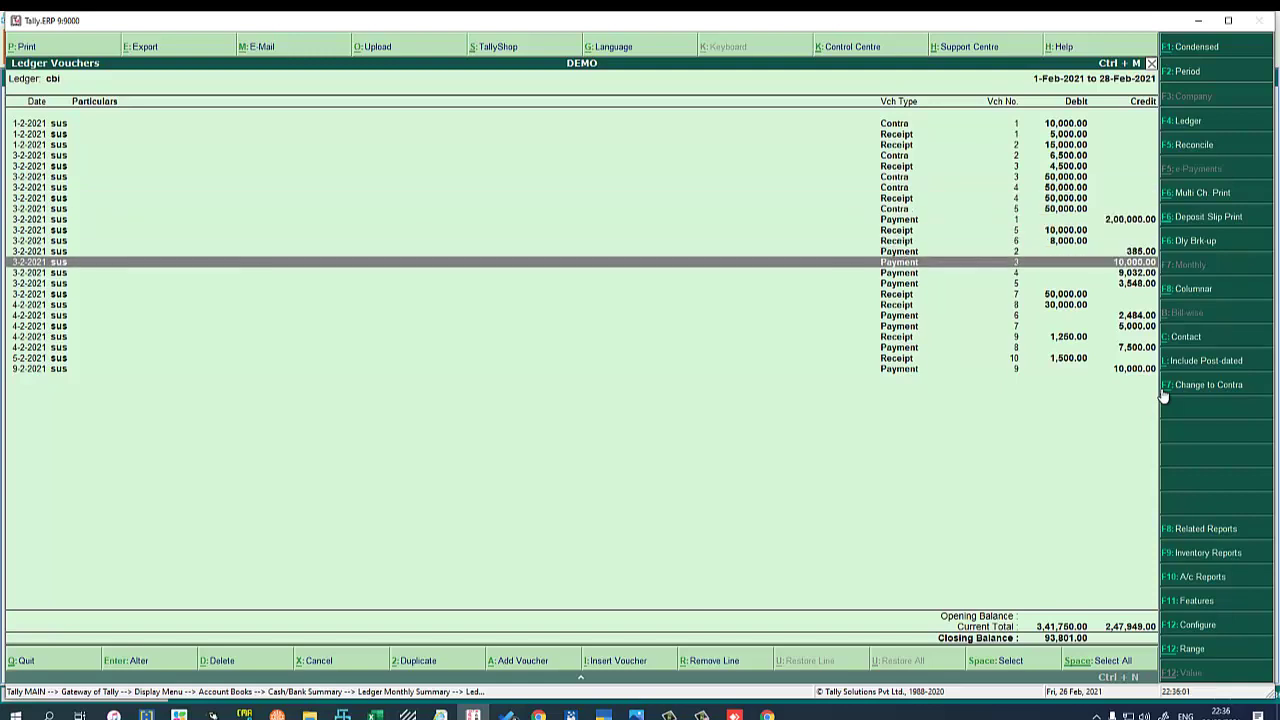
{"action": "key", "text": "space"}
{"action": "key", "text": "alt+F7"}
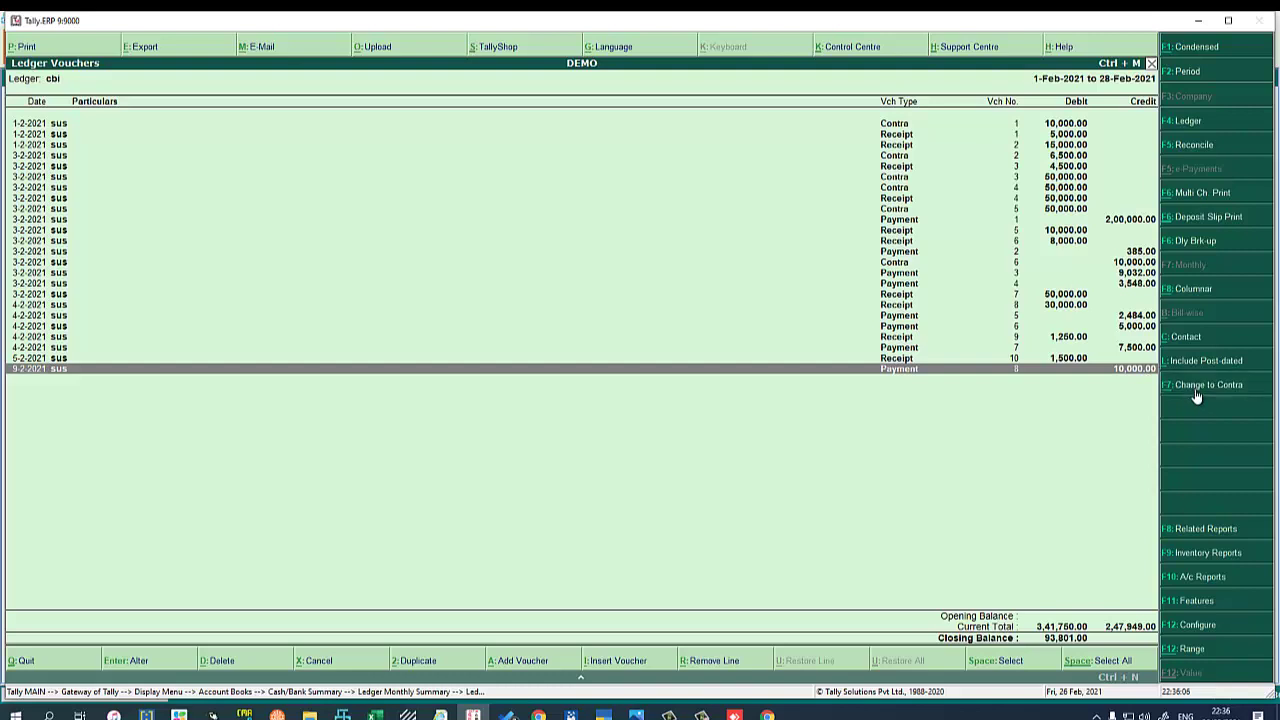
- Change the 9-2-2021 payment of 10,000.00 and the 4-2-2021 payment of 5,000.00 to Contra
{"action": "key", "text": "space"}
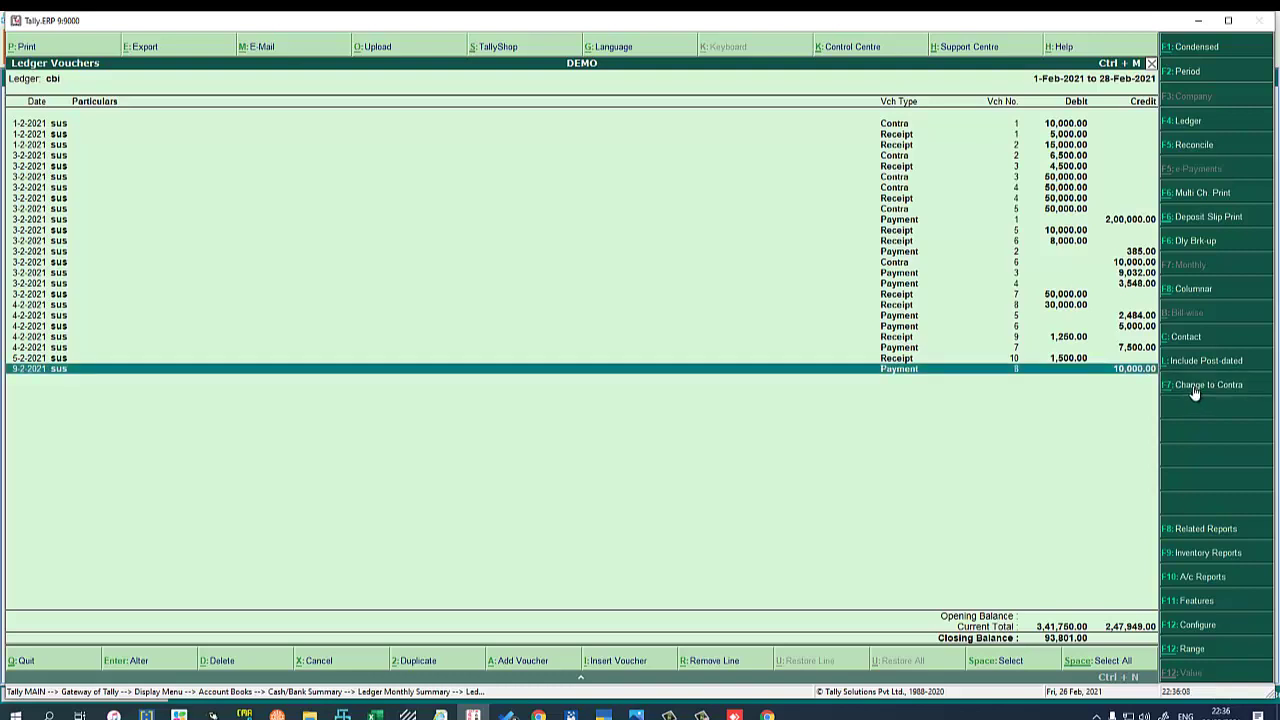
{"action": "left_click", "coordinate": [1192, 386]}
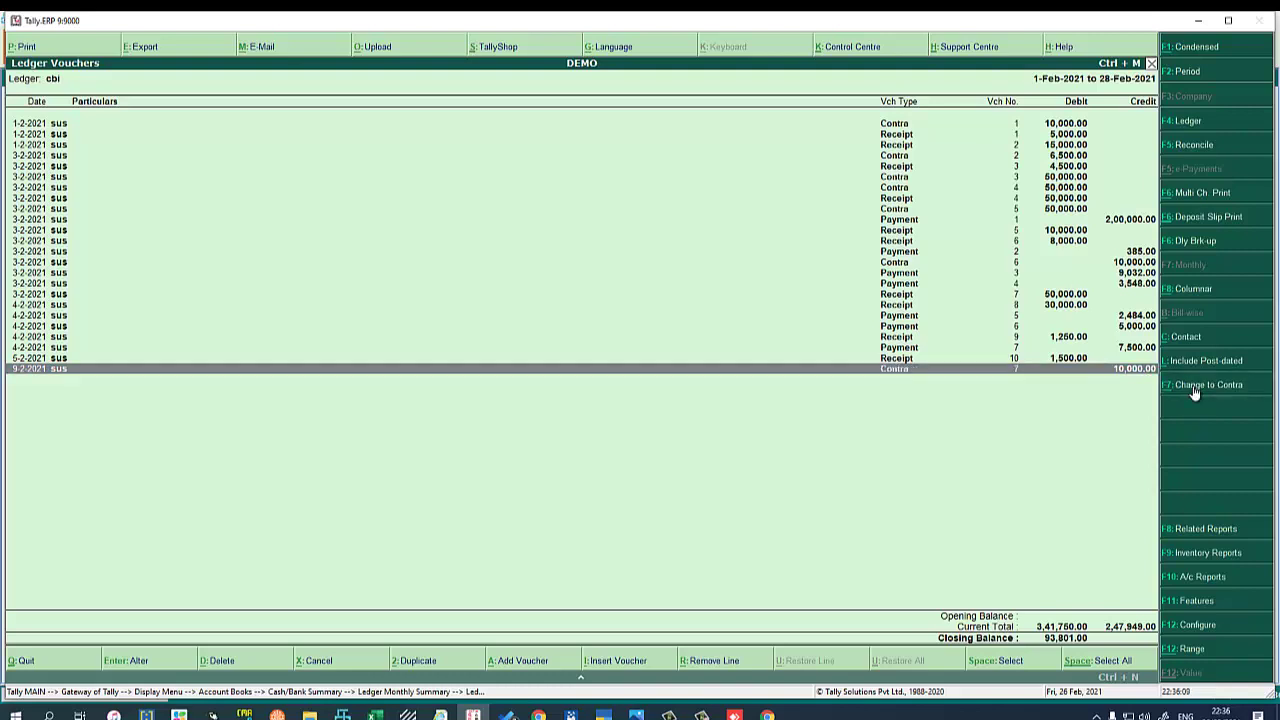
{"action": "left_click", "coordinate": [1140, 326]}
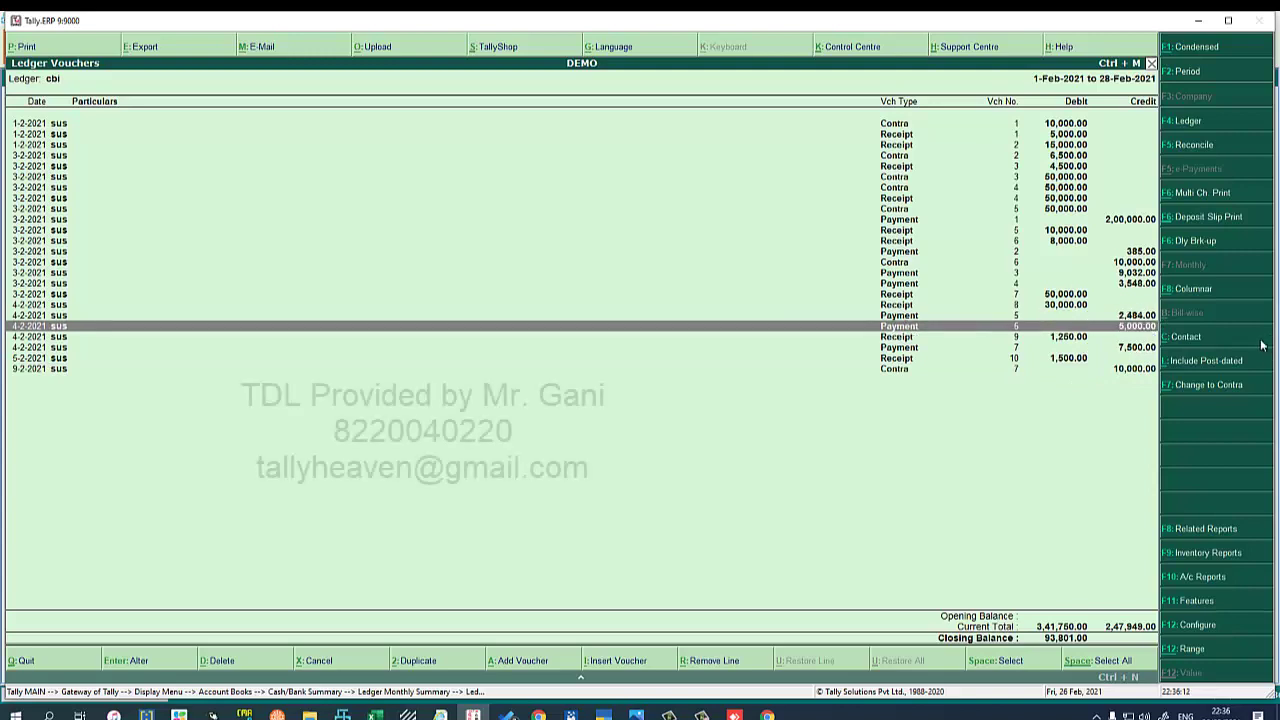
{"action": "key", "text": "space"}
{"action": "left_click", "coordinate": [1222, 388]}
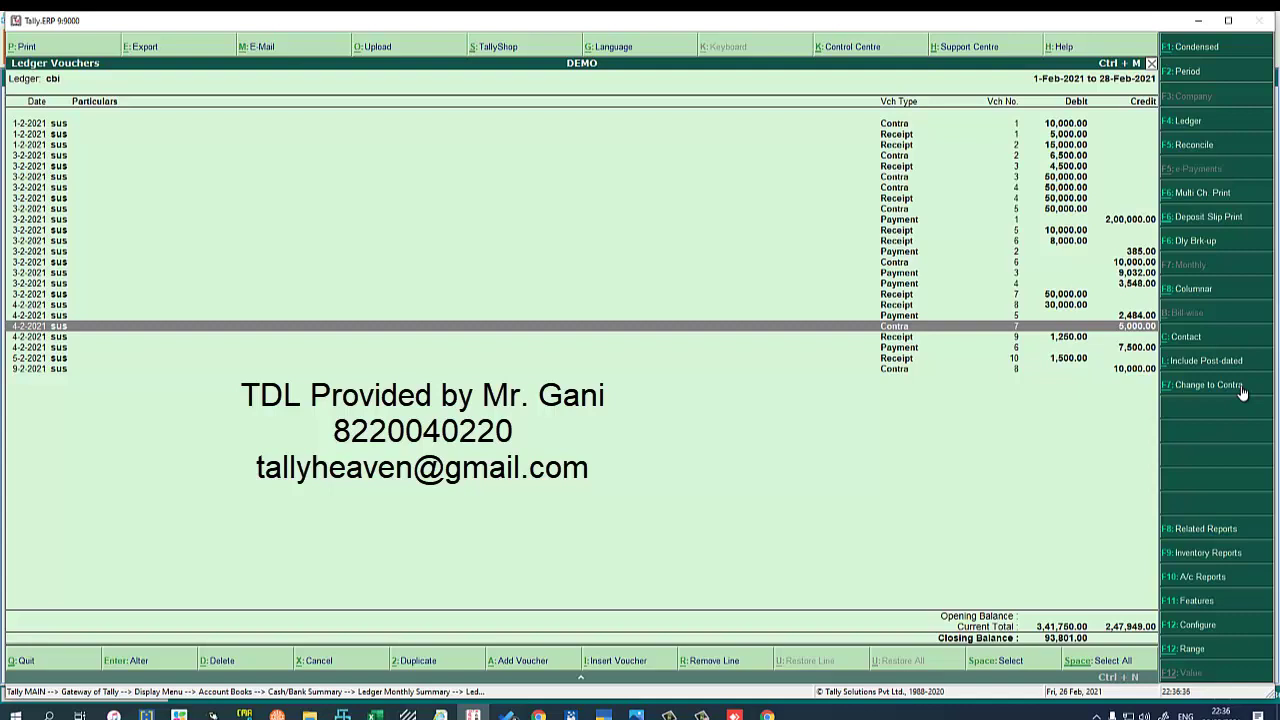
{"action": "left_click", "coordinate": [701, 714]}
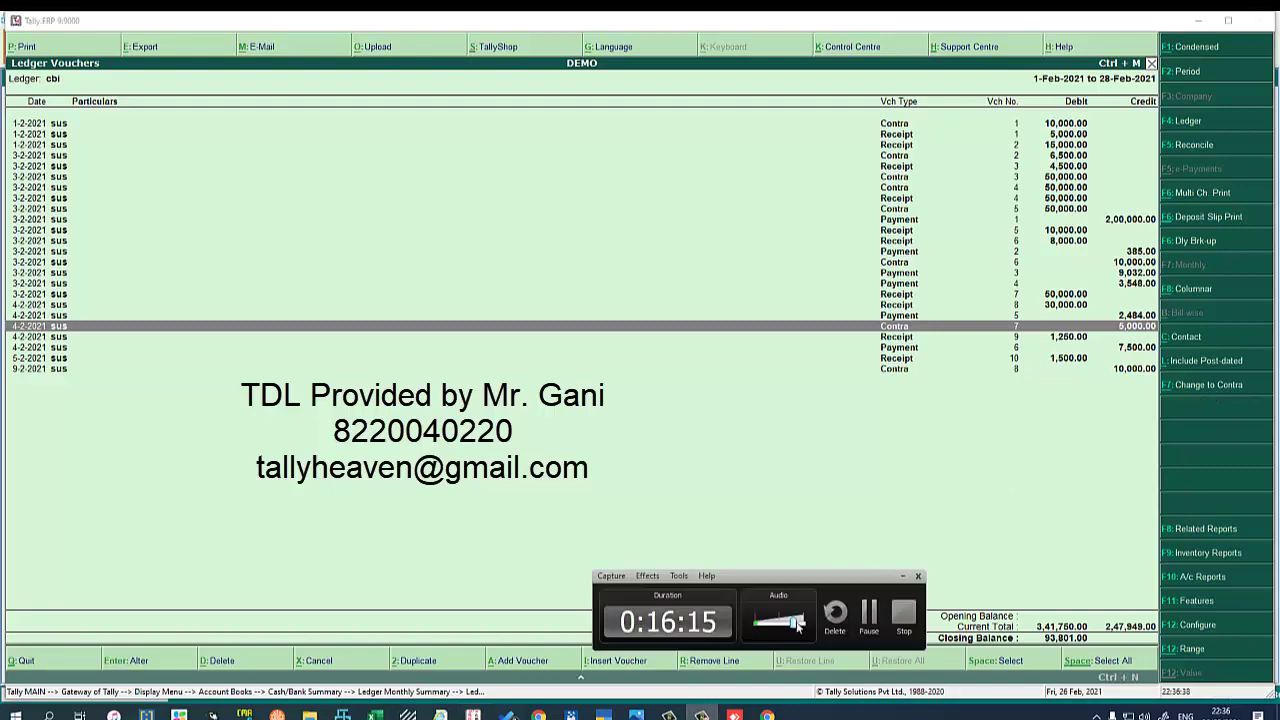